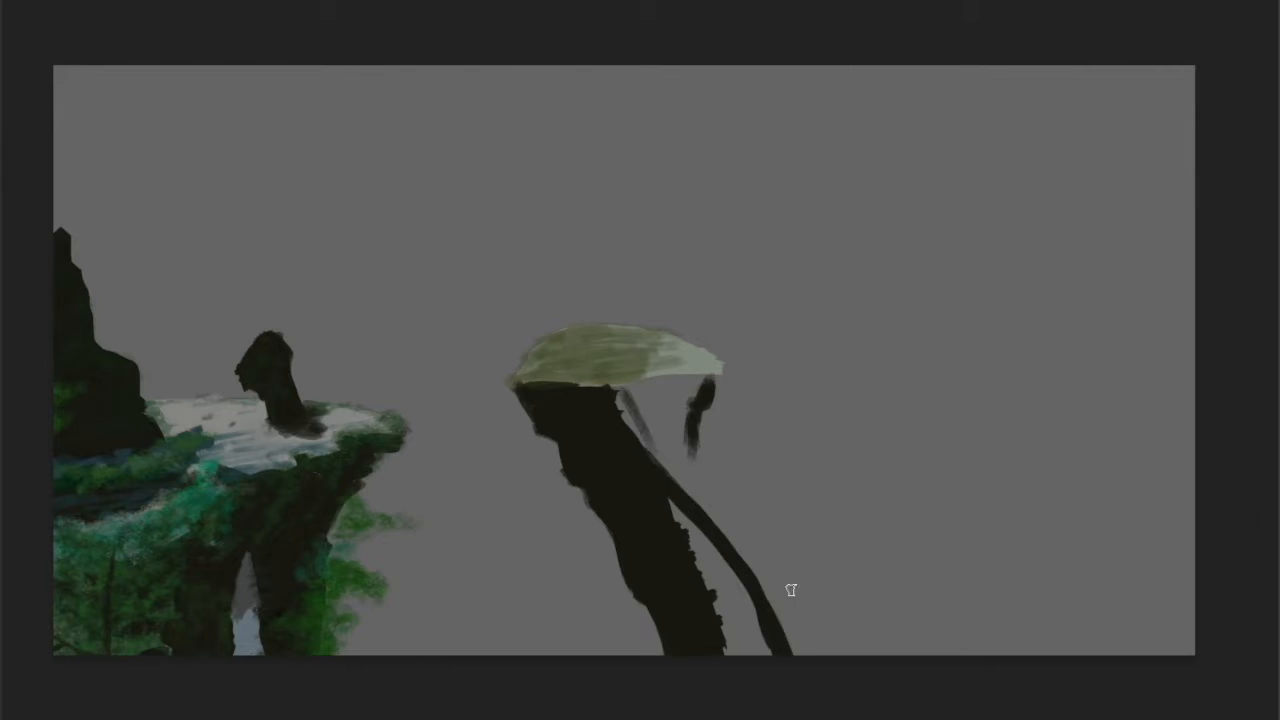
Fill in the dark rock under the central plateau and thicken its second leaning leg down to the canvas bottom
left_click_drag(663, 440, 865, 655)
left_click_drag(700, 445, 815, 565)
left_click_drag(693, 446, 692, 490)
mouse_move(630, 400)
left_mouse_down()
mouse_move(698, 396)
mouse_move(800, 603)
mouse_move(695, 390)
left_mouse_up()
Outline a new arch-shaped rock formation to the right of the central plateau with dark strokes
mouse_move(840, 351)
left_mouse_down()
mouse_move(783, 362)
mouse_move(808, 339)
mouse_move(989, 412)
left_mouse_up()
key("ctrl+z")
mouse_move(770, 358)
left_mouse_down()
mouse_move(816, 390)
mouse_move(1013, 450)
left_mouse_up()
mouse_move(920, 365)
left_mouse_down()
mouse_move(1045, 483)
mouse_move(1020, 488)
left_mouse_up()
Stretch the central rock formations slightly leftward and shrink and shift the left cliff with Free Transform
key("ctrl+t")
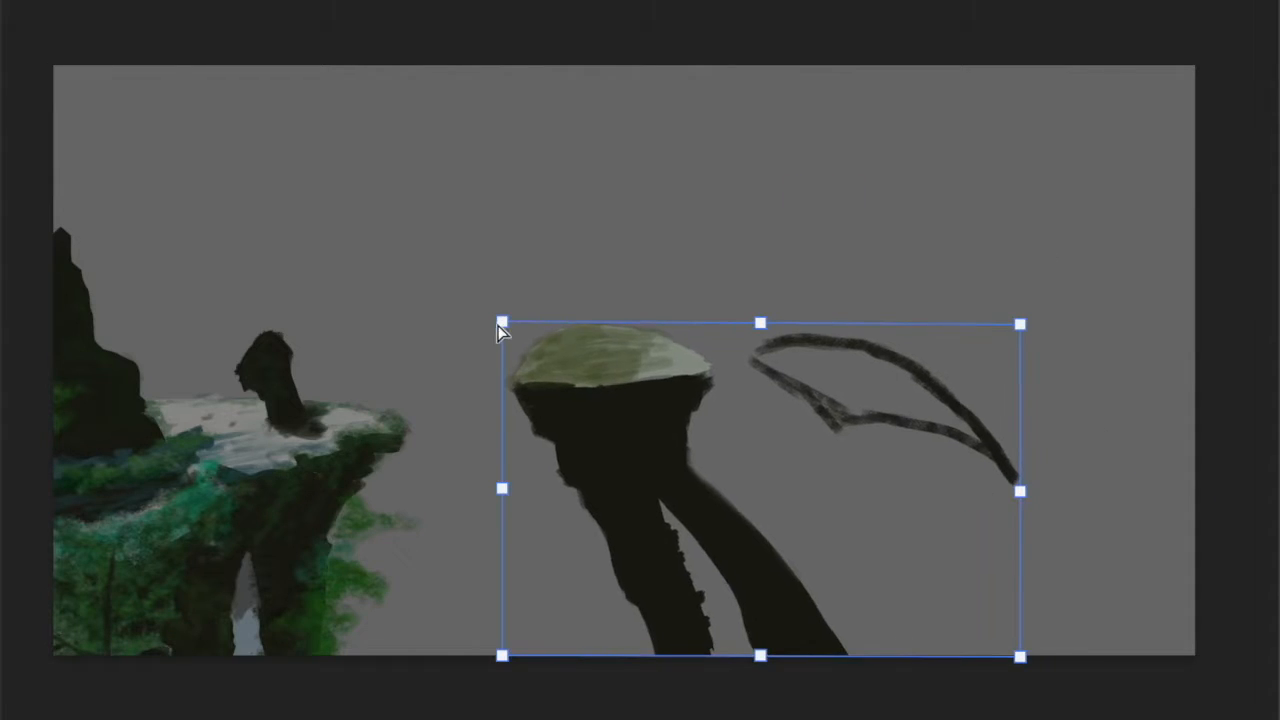
left_click_drag(503, 323, 476, 323)
key("Return")
key("ctrl+t")
left_click_drag(424, 440, 404, 437)
left_click_drag(227, 224, 216, 252)
key("Return")
Move the central rock formations slightly left with Free Transform
left_click(573, 477, "ctrl")
key("ctrl+t")
left_click_drag(573, 477, 551, 476)
key("Return")
Block in the arch's upper mass in dark paint and build a thick vertical pillar beneath it
left_click_drag(718, 358, 916, 406)
mouse_move(740, 371)
left_mouse_down()
mouse_move(812, 438)
mouse_move(834, 562)
left_mouse_up()
left_click_drag(906, 458, 907, 610)
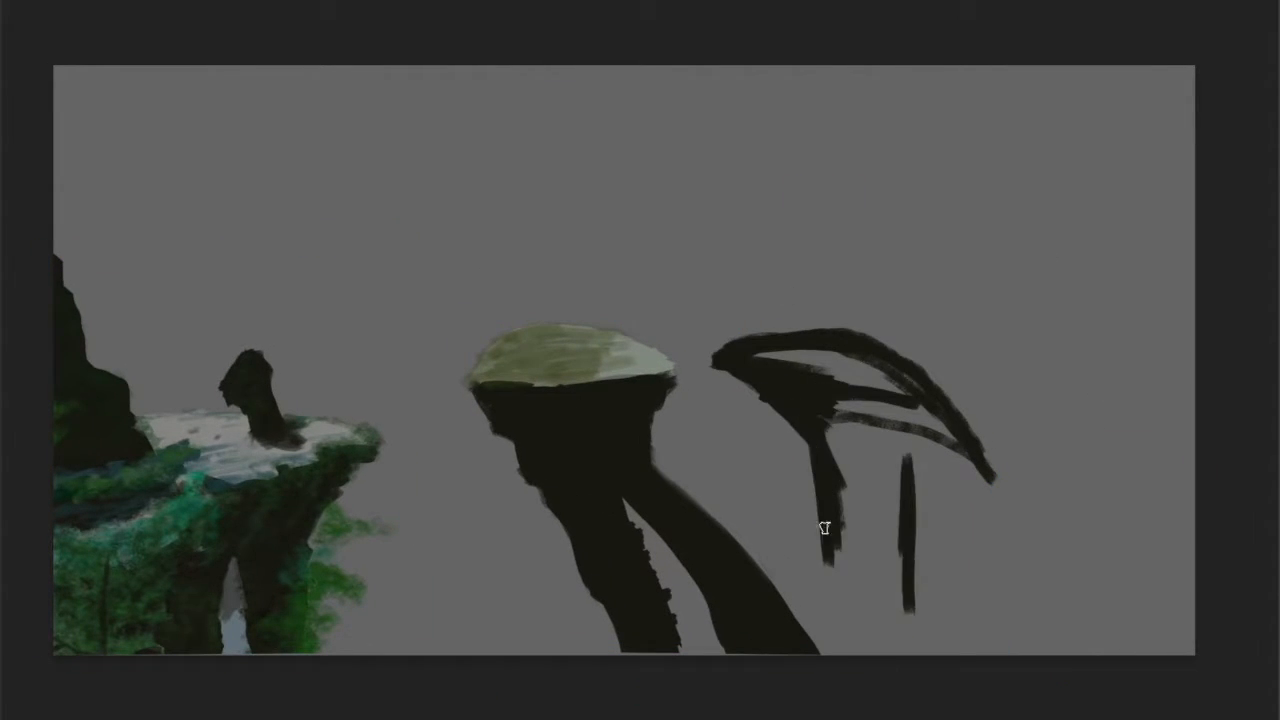
key("ctrl+z")
left_click_drag(888, 426, 866, 582)
left_click_drag(854, 483, 850, 590)
Paint the arch's solid curve and right leg in dark tones, cleaning up its upper edge with the Eraser
left_click_drag(880, 352, 1008, 474)
left_click_drag(955, 408, 1014, 524)
left_click_drag(950, 435, 991, 638)
left_click_drag(1000, 434, 1018, 608)
left_click_drag(978, 484, 985, 588)
key("e")
mouse_move(957, 446)
left_mouse_down()
mouse_move(845, 408)
mouse_move(766, 348)
mouse_move(880, 335)
left_mouse_up()
key("b")
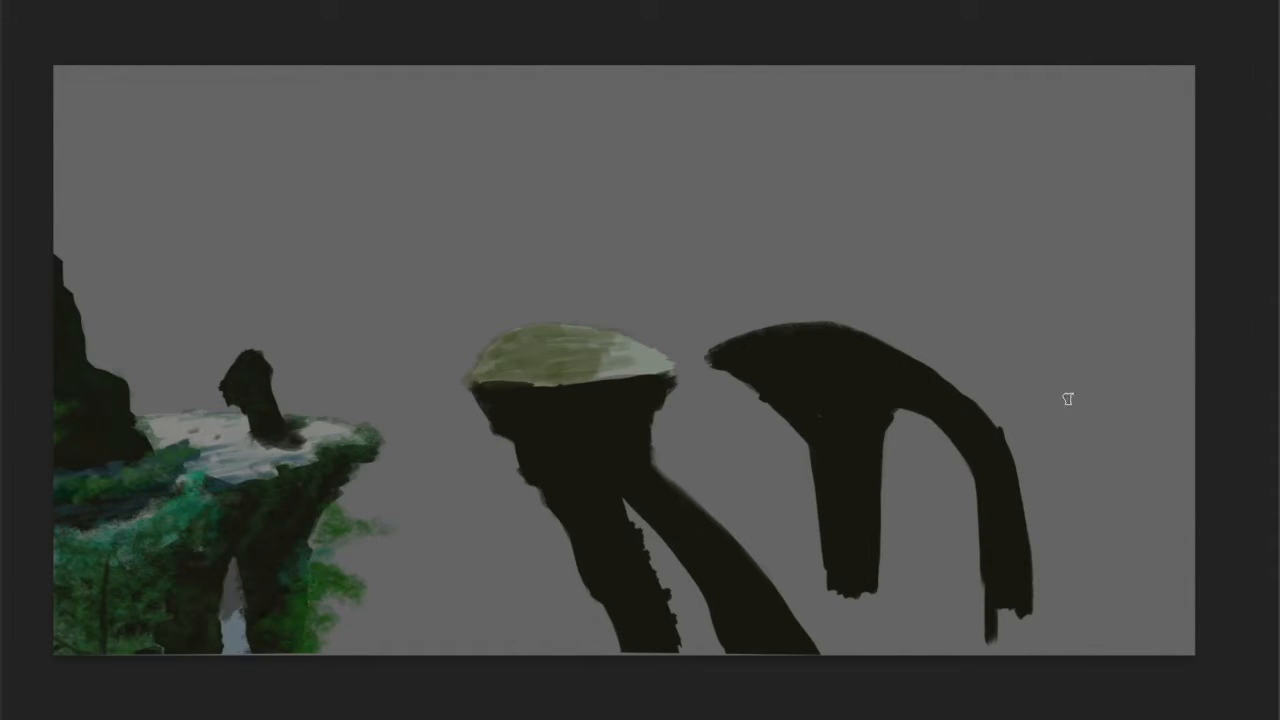
left_click_drag(1006, 436, 1017, 449)
mouse_move(1193, 264)
left_mouse_down()
mouse_move(1131, 226)
mouse_move(1076, 242)
left_mouse_up()
left_click_drag(1084, 234, 925, 334)
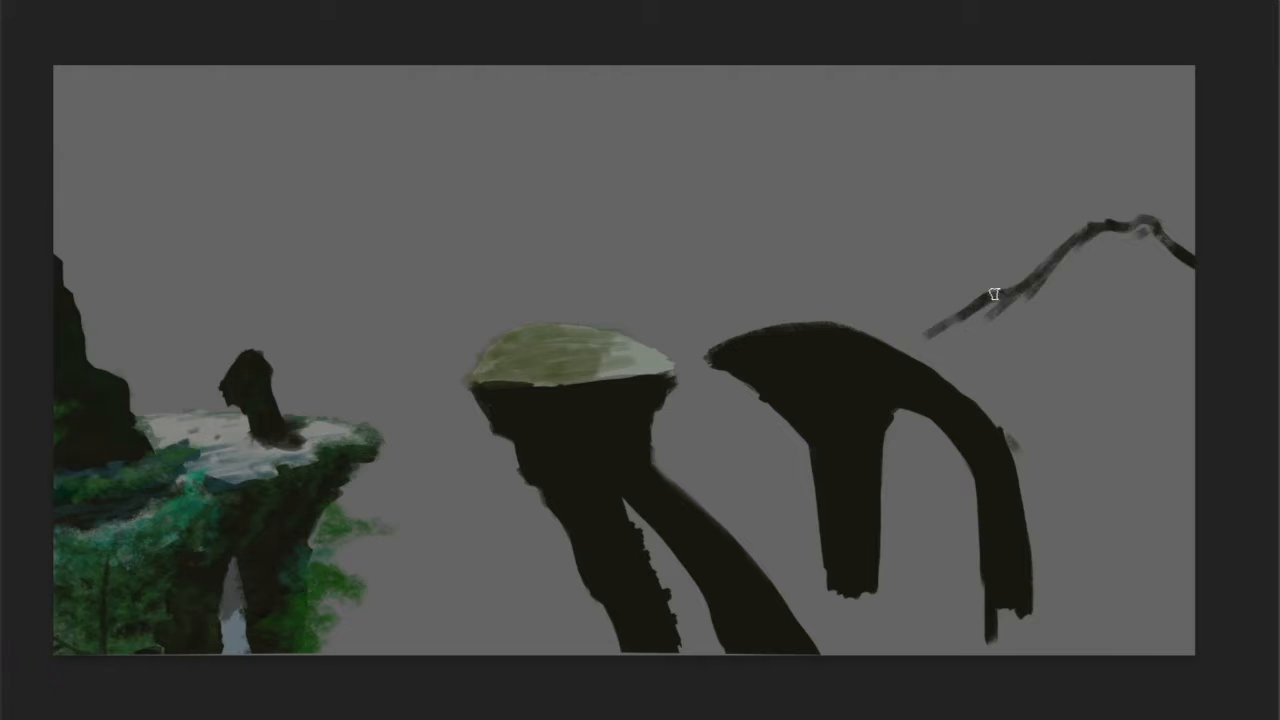
key("ctrl+z")
key("ctrl+z")
Block in olive ground along the canvas bottom, rising into a tall block at the right edge
left_click_drag(785, 627, 724, 640)
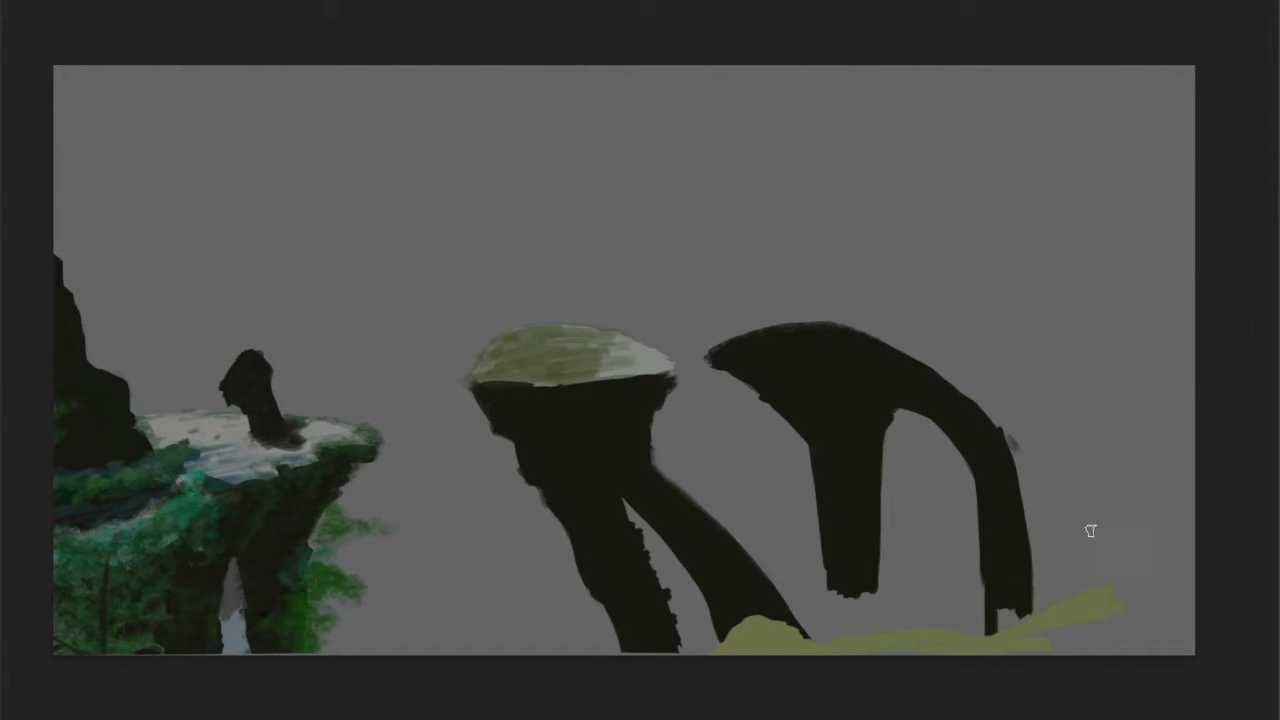
left_click_drag(1201, 603, 1170, 632)
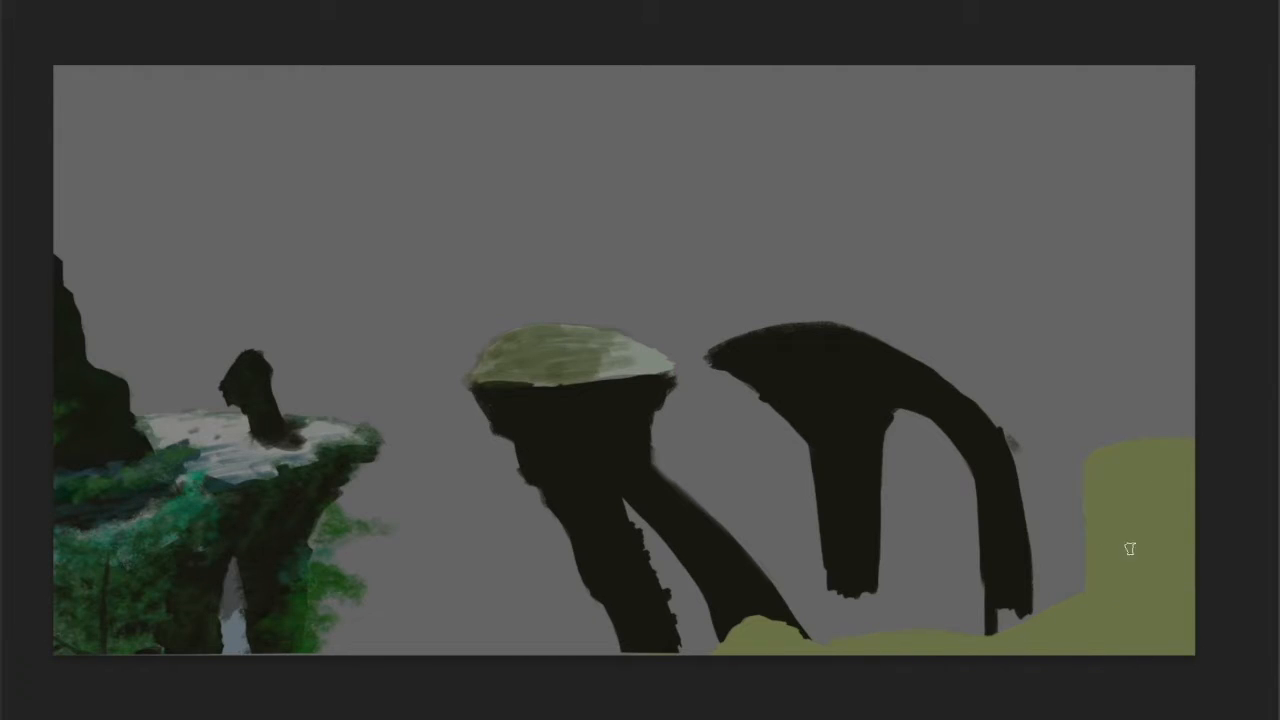
Refine the central cliff's dark pillar and top, and cover its rim and leaning leg with textured green moss
mouse_move(626, 531)
left_mouse_down()
mouse_move(672, 660)
mouse_move(606, 573)
mouse_move(586, 620)
left_mouse_up()
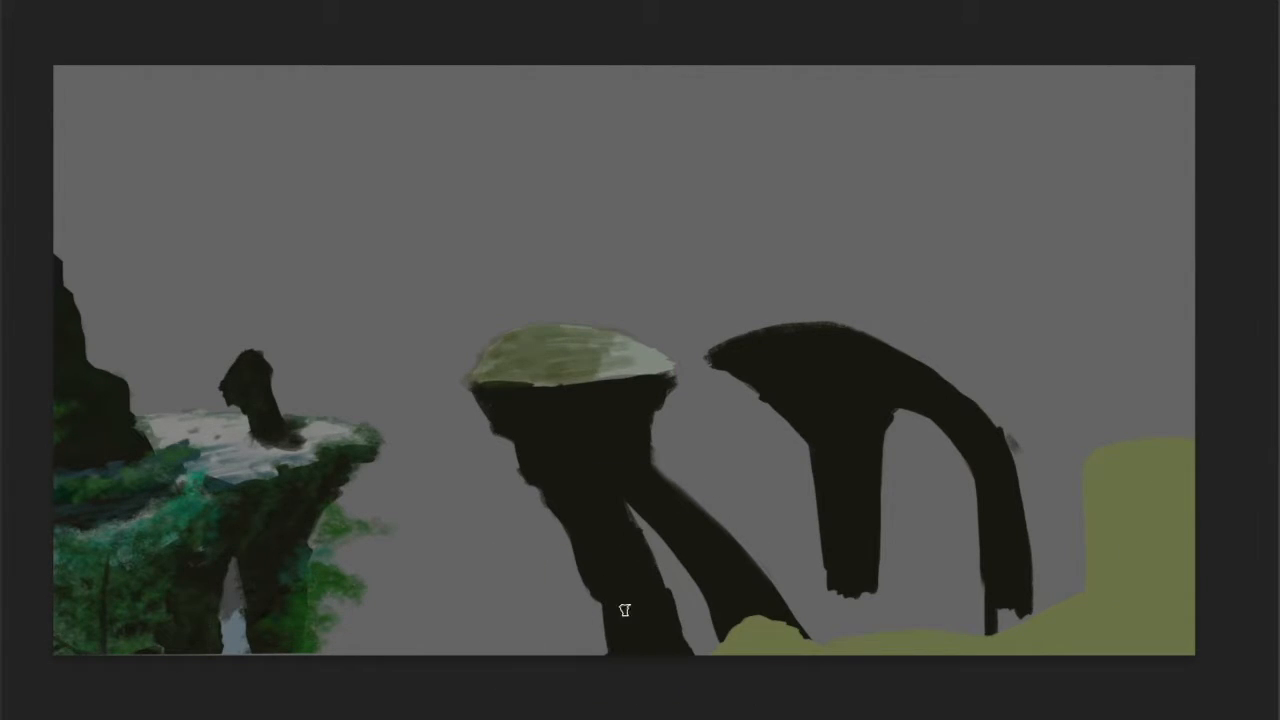
mouse_move(535, 318)
left_mouse_down()
mouse_move(605, 305)
mouse_move(600, 330)
mouse_move(616, 325)
mouse_move(531, 331)
mouse_move(629, 339)
left_mouse_up()
mouse_move(631, 500)
left_mouse_down()
mouse_move(677, 534)
mouse_move(580, 514)
mouse_move(577, 331)
mouse_move(485, 410)
mouse_move(662, 373)
left_mouse_up()
mouse_move(630, 467)
left_mouse_down()
mouse_move(671, 488)
mouse_move(574, 496)
mouse_move(700, 516)
mouse_move(744, 578)
mouse_move(748, 548)
mouse_move(727, 574)
left_mouse_up()
right_click(829, 359)
left_click(808, 560)
left_click_drag(663, 540, 717, 631)
mouse_move(500, 345)
left_mouse_down()
mouse_move(520, 260)
mouse_move(497, 165)
mouse_move(526, 229)
mouse_move(519, 271)
mouse_move(540, 315)
mouse_move(552, 291)
mouse_move(540, 345)
mouse_move(555, 338)
left_mouse_up()
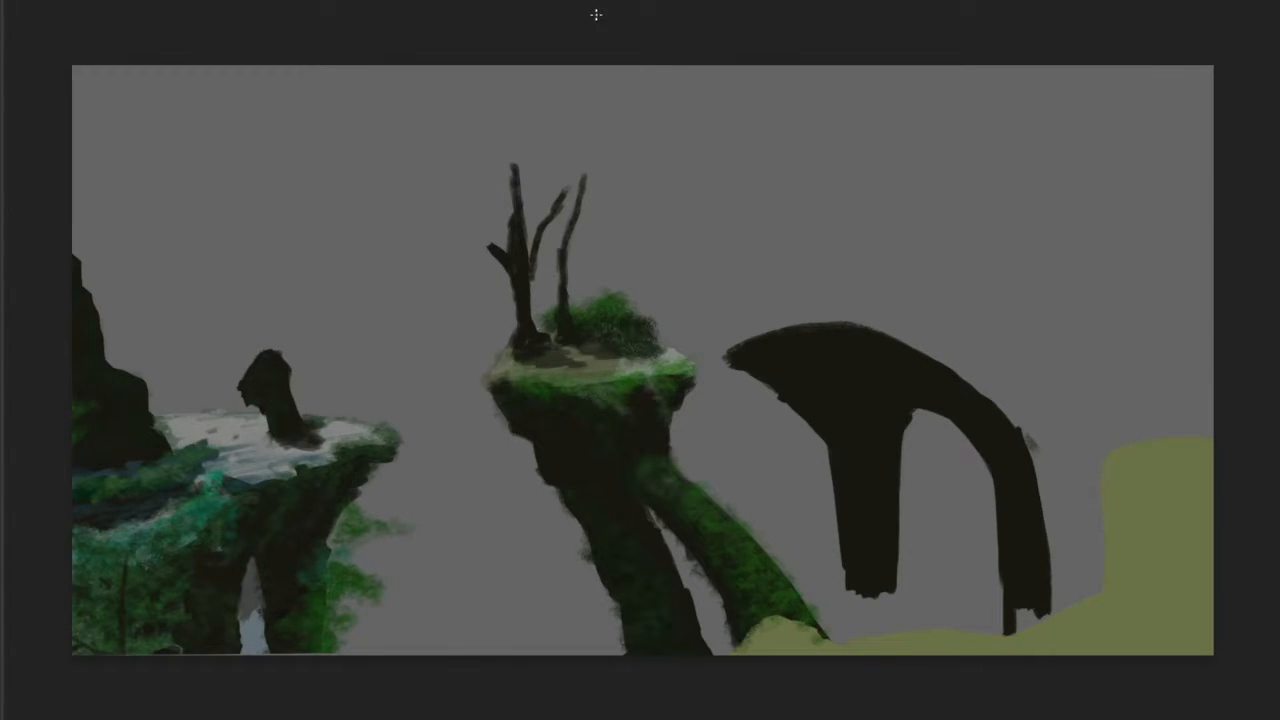
Add fine bare branches along the trunks of the dead trees on the central plateau
mouse_move(510, 170)
left_mouse_down()
mouse_move(497, 143)
mouse_move(525, 258)
left_mouse_up()
mouse_move(555, 186)
left_mouse_down()
mouse_move(591, 158)
mouse_move(556, 229)
mouse_move(576, 244)
mouse_move(558, 276)
mouse_move(588, 268)
mouse_move(612, 216)
mouse_move(586, 195)
mouse_move(612, 260)
mouse_move(589, 292)
left_mouse_up()
left_click_drag(471, 242, 512, 258)
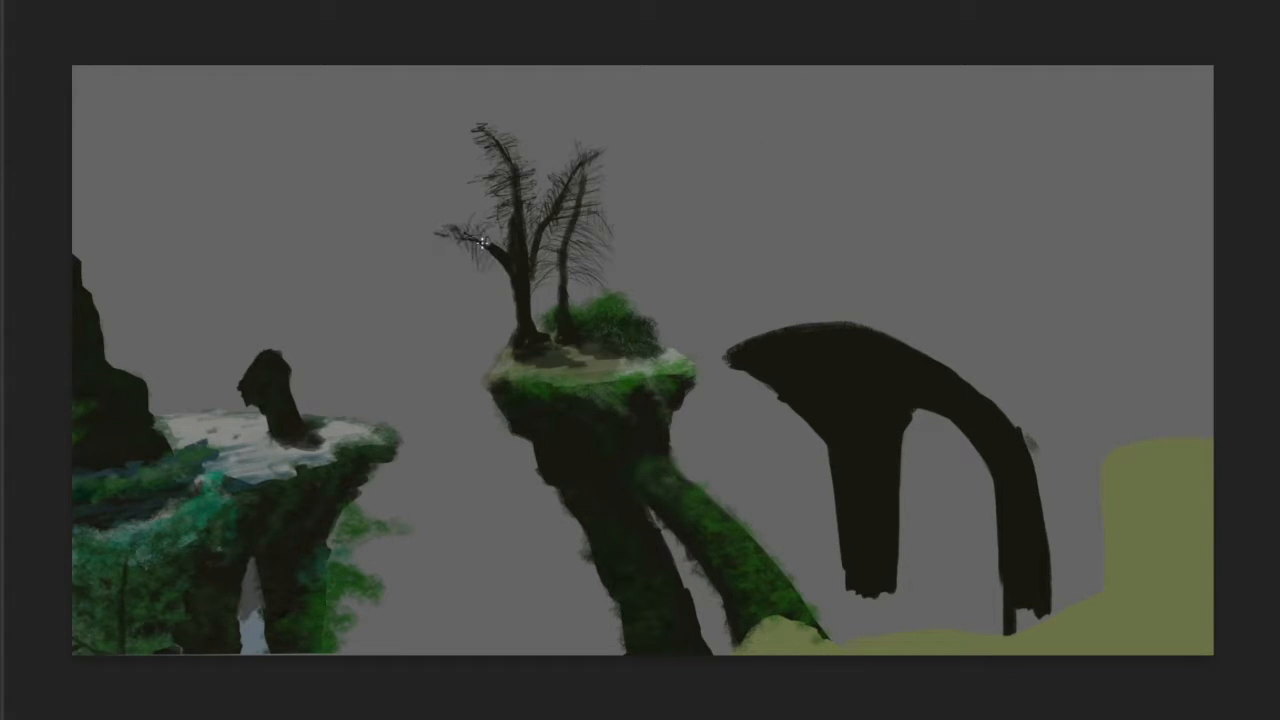
Paint pale olive surfaces on the central plateau's tip and the arch's top, and add dark rock spires on the arch
left_click(676, 351, "alt")
mouse_move(686, 352)
left_mouse_down()
mouse_move(652, 369)
mouse_move(702, 376)
left_mouse_up()
left_click(670, 366, "alt")
mouse_move(766, 352)
left_mouse_down()
mouse_move(848, 353)
mouse_move(741, 370)
mouse_move(891, 333)
mouse_move(780, 370)
mouse_move(886, 367)
left_mouse_up()
mouse_move(837, 290)
left_mouse_down()
mouse_move(844, 334)
mouse_move(867, 259)
mouse_move(888, 280)
mouse_move(885, 314)
mouse_move(922, 360)
left_mouse_up()
mouse_move(895, 245)
left_mouse_down()
mouse_move(909, 247)
mouse_move(868, 270)
left_mouse_up()
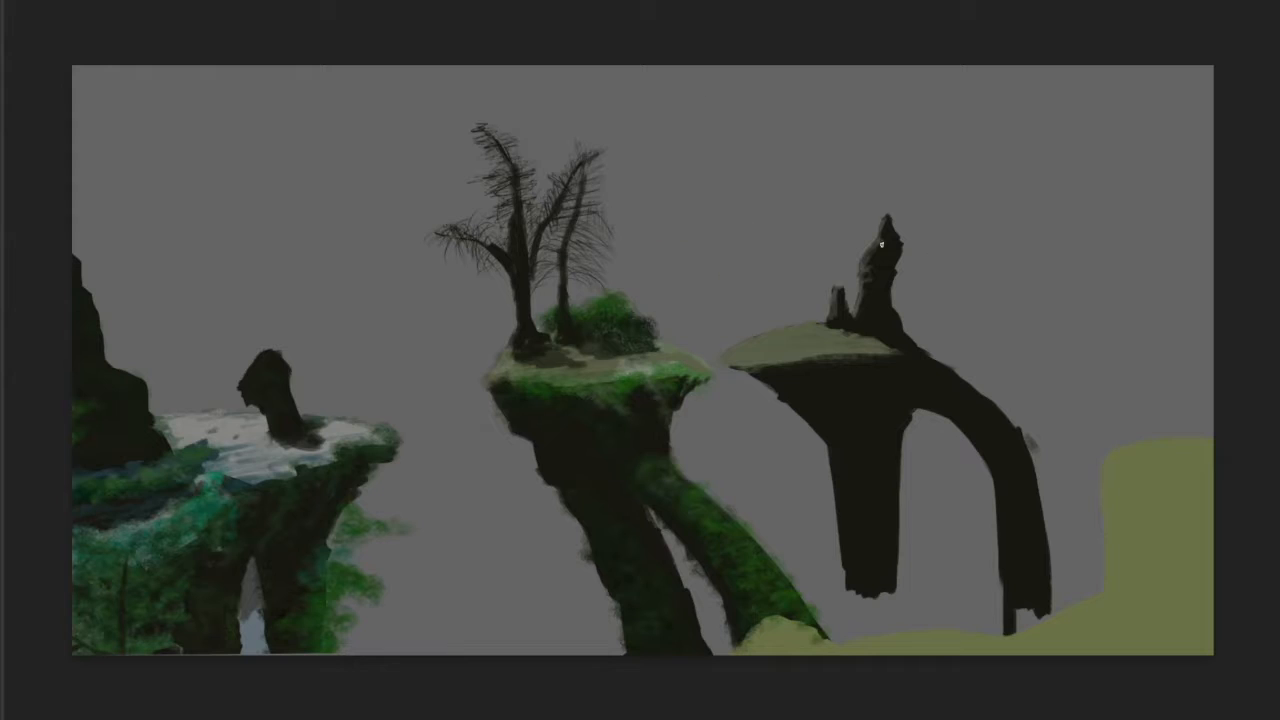
Cover the arch's rim and dark rock with green moss sampled from the central cliff, using a textured foliage brush
mouse_move(812, 327)
left_mouse_down()
mouse_move(872, 340)
mouse_move(777, 374)
mouse_move(860, 355)
mouse_move(843, 480)
mouse_move(929, 400)
mouse_move(1037, 537)
mouse_move(997, 588)
left_mouse_up()
right_click(966, 320)
double_click(1194, 556)
left_click(706, 517, "alt")
left_click_drag(828, 331, 812, 323)
left_click(787, 402)
mouse_move(834, 492)
left_mouse_down()
mouse_move(840, 526)
mouse_move(814, 568)
mouse_move(820, 590)
mouse_move(830, 534)
mouse_move(840, 597)
mouse_move(823, 495)
left_mouse_up()
Paint green foliage around the lower pillar and right leg of the arch with greens sampled from the rocks
left_click(889, 430, "alt")
left_click(745, 549, "alt")
mouse_move(985, 560)
left_mouse_down()
mouse_move(983, 543)
mouse_move(968, 588)
left_mouse_up()
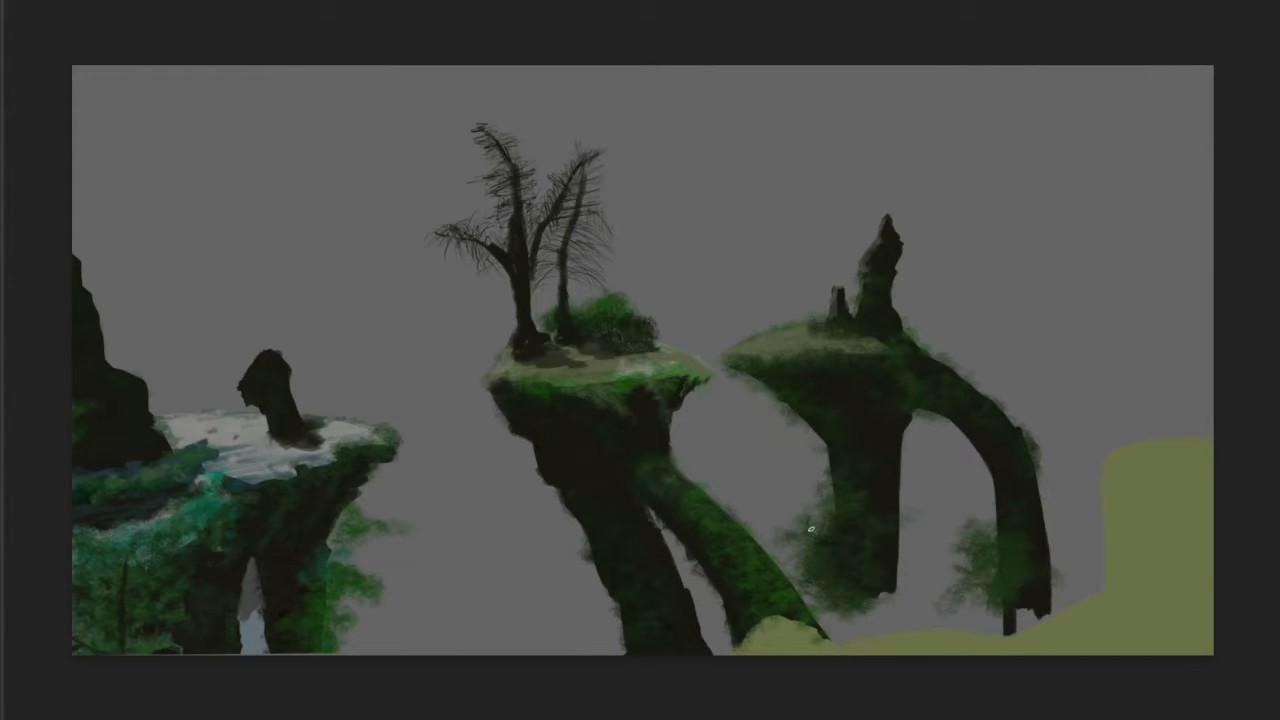
left_click_drag(998, 489, 1004, 540)
left_click_drag(958, 422, 998, 505)
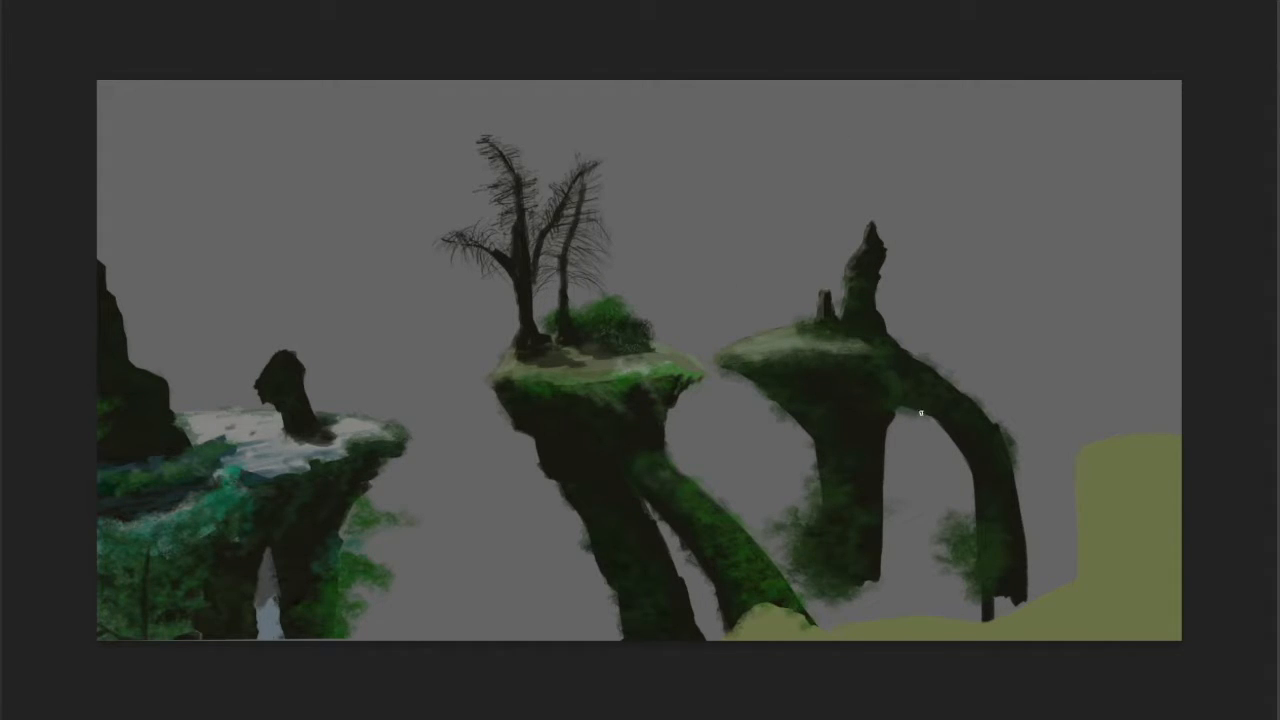
Add a thin pale rim along the arch's inner edge and brighter green highlights on its outer curve
left_click_drag(934, 413, 980, 482)
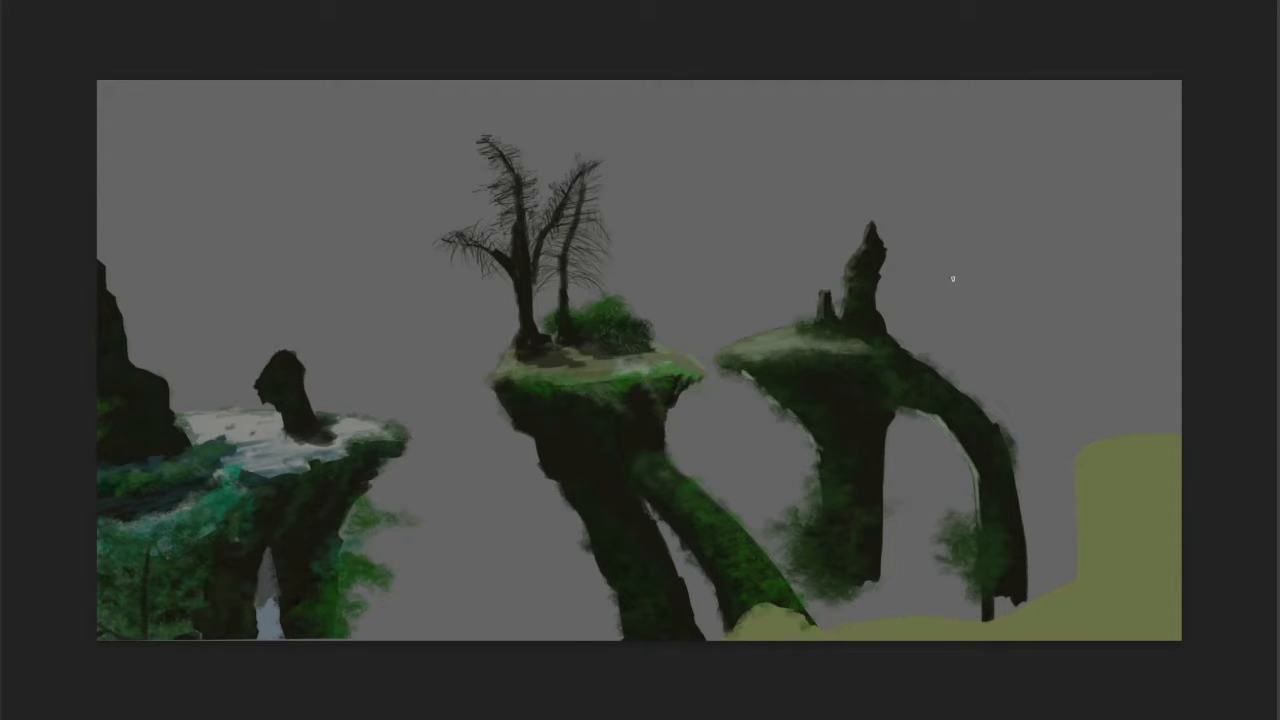
left_click(610, 300, "alt")
mouse_move(935, 378)
left_mouse_down()
mouse_move(988, 420)
mouse_move(998, 460)
left_mouse_up()
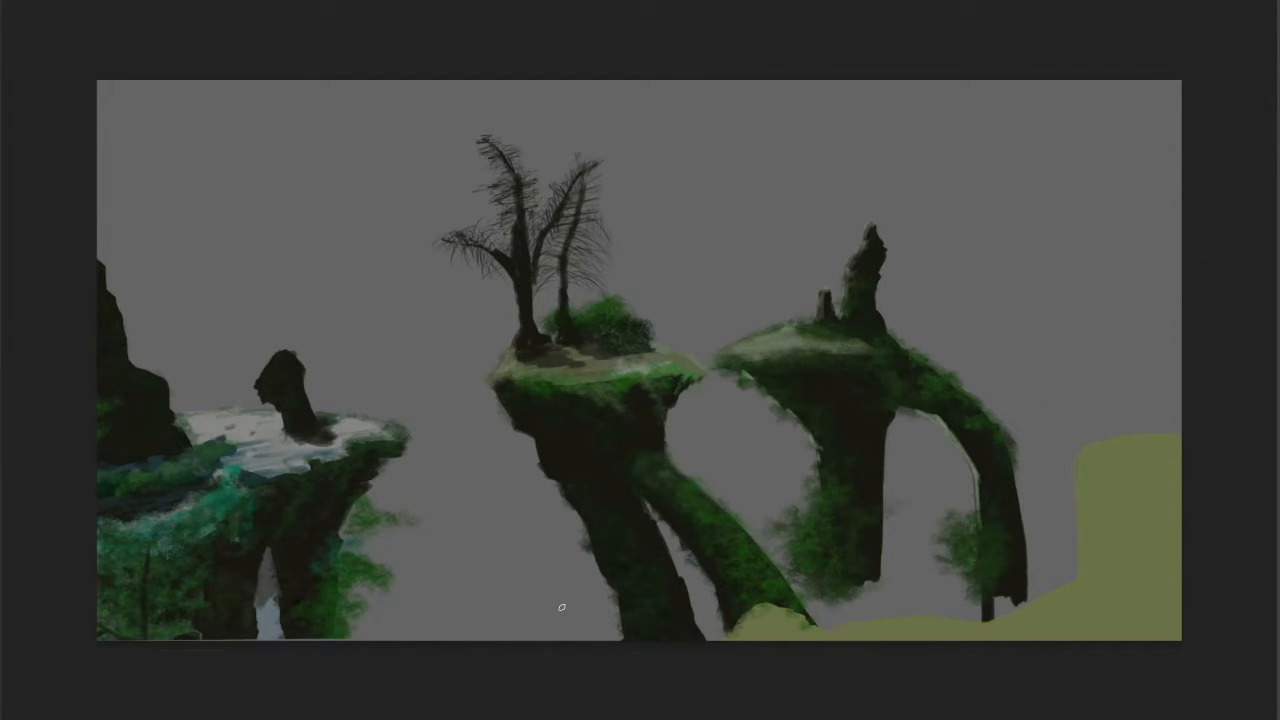
Paint a dark rock foot at the base of the central leg and rework the olive ground beside it in beige
right_click(991, 411)
key("Escape")
mouse_move(780, 626)
left_mouse_down()
mouse_move(860, 625)
mouse_move(850, 628)
left_mouse_up()
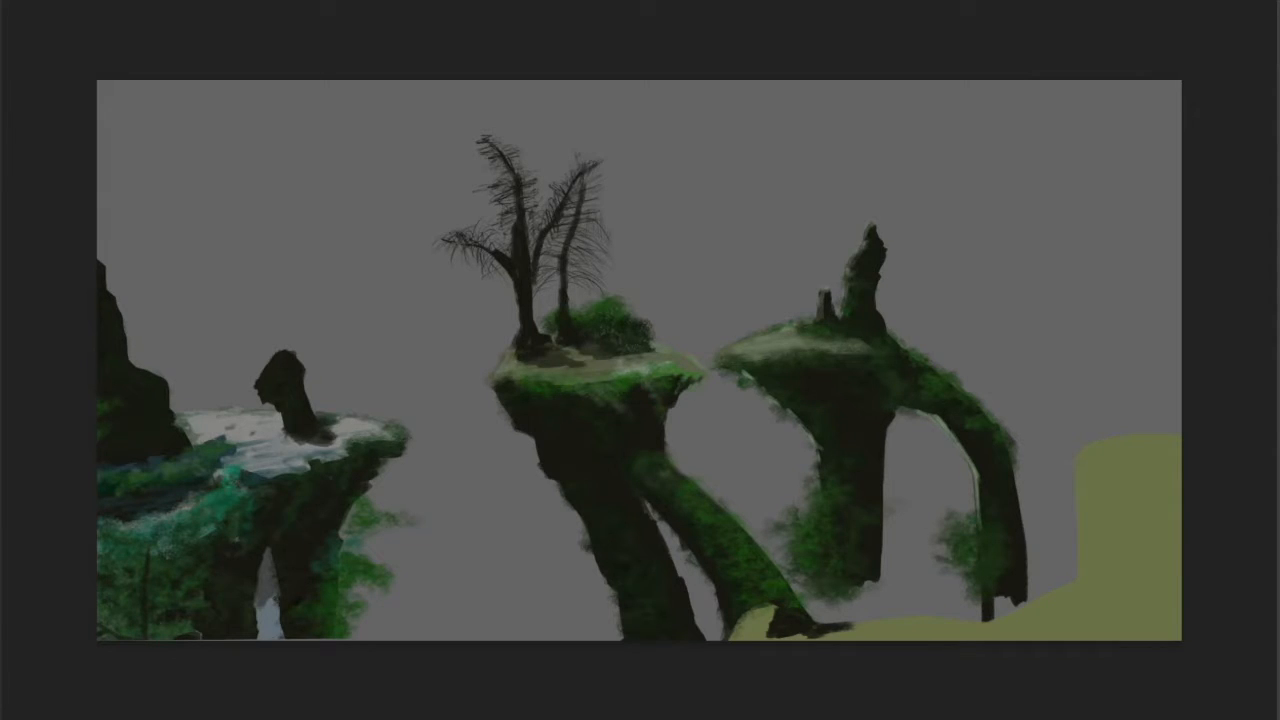
left_click(582, 358, "alt")
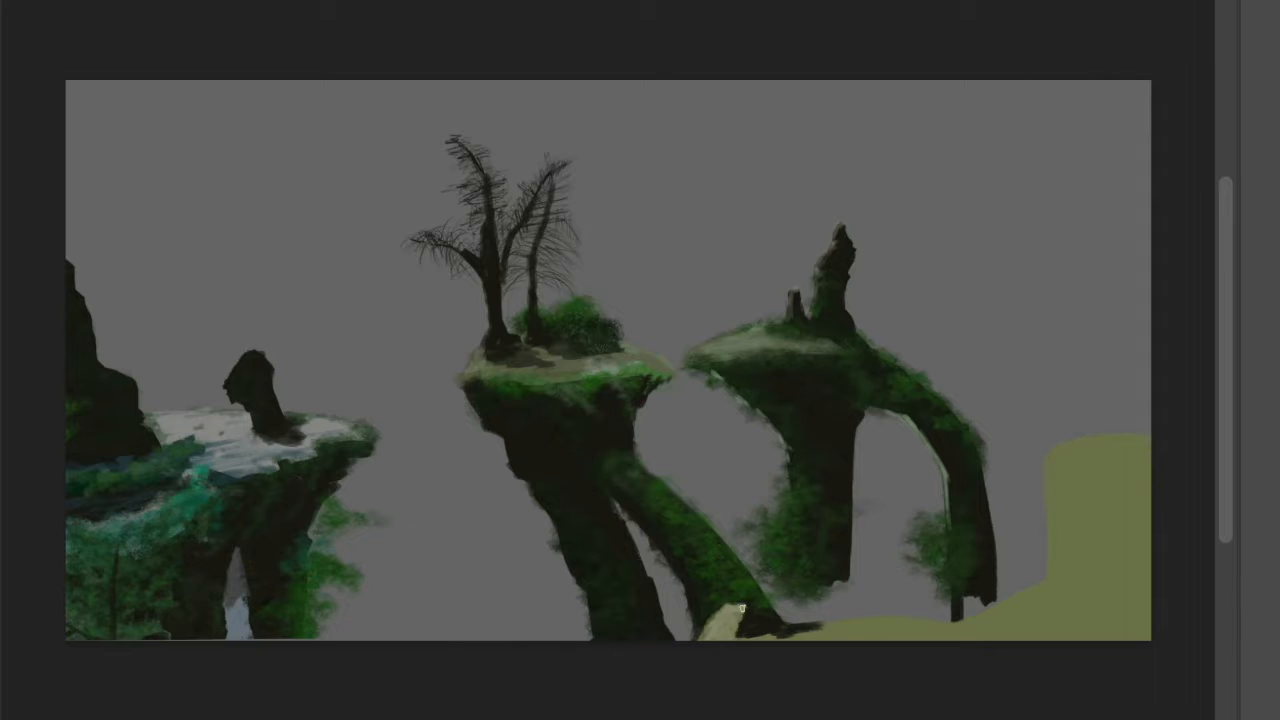
right_click(965, 575)
double_click(963, 568)
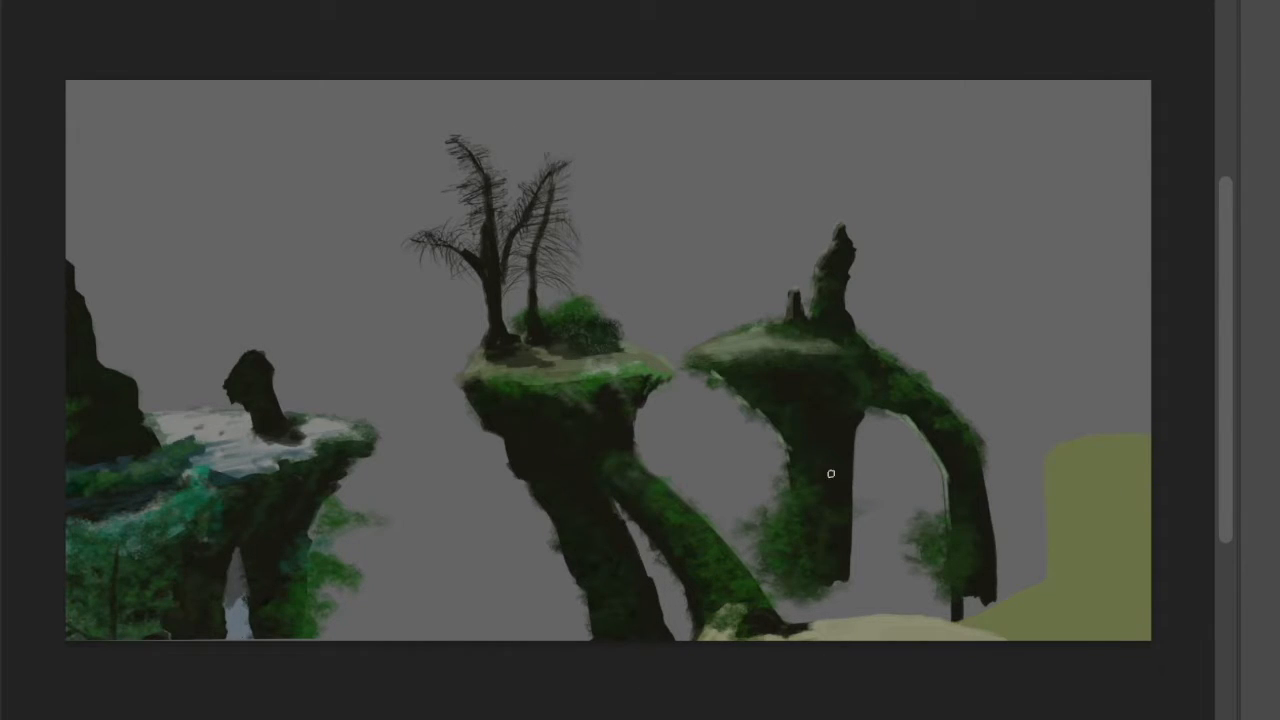
mouse_move(822, 632)
left_mouse_down()
mouse_move(1010, 632)
mouse_move(985, 633)
left_mouse_up()
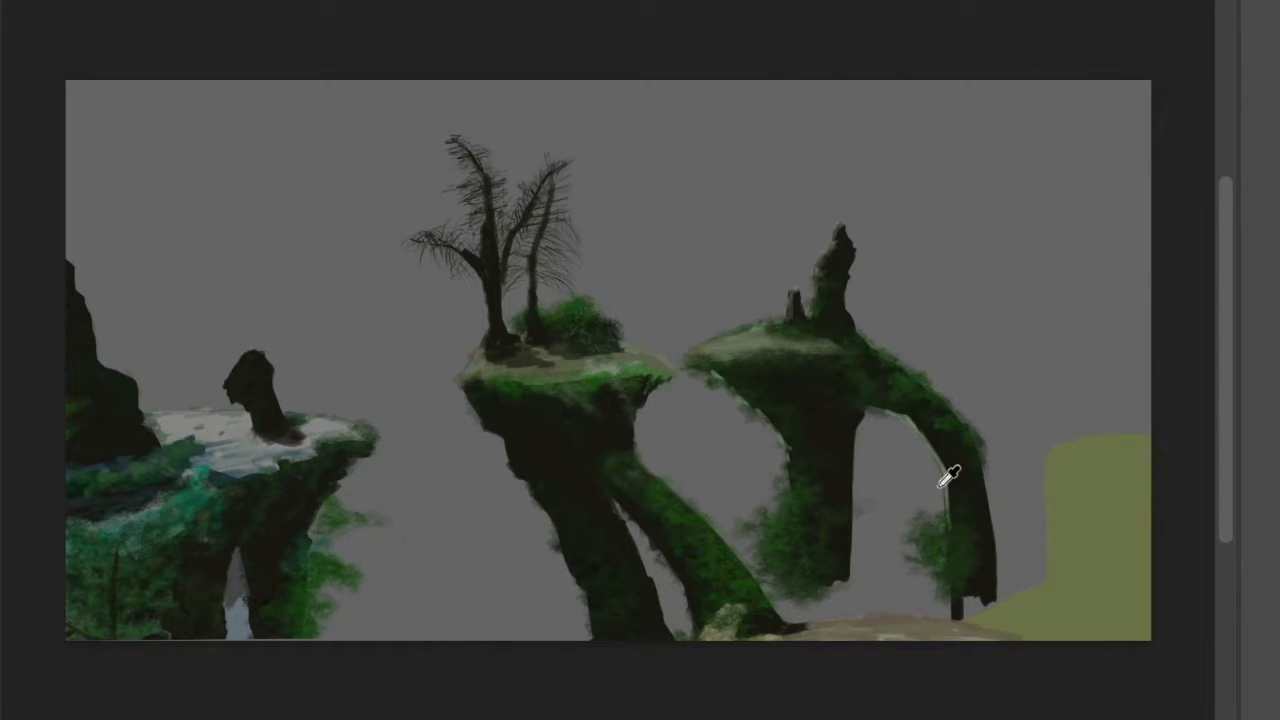
Paint two small dark bare trees with branches on the beige ground beneath the arch
left_click_drag(856, 575, 845, 640)
left_click_drag(852, 592, 906, 578)
left_click_drag(846, 605, 818, 612)
left_click_drag(857, 572, 854, 562)
left_click_drag(925, 580, 930, 642)
left_click_drag(922, 592, 958, 550)
left_click_drag(920, 606, 893, 604)
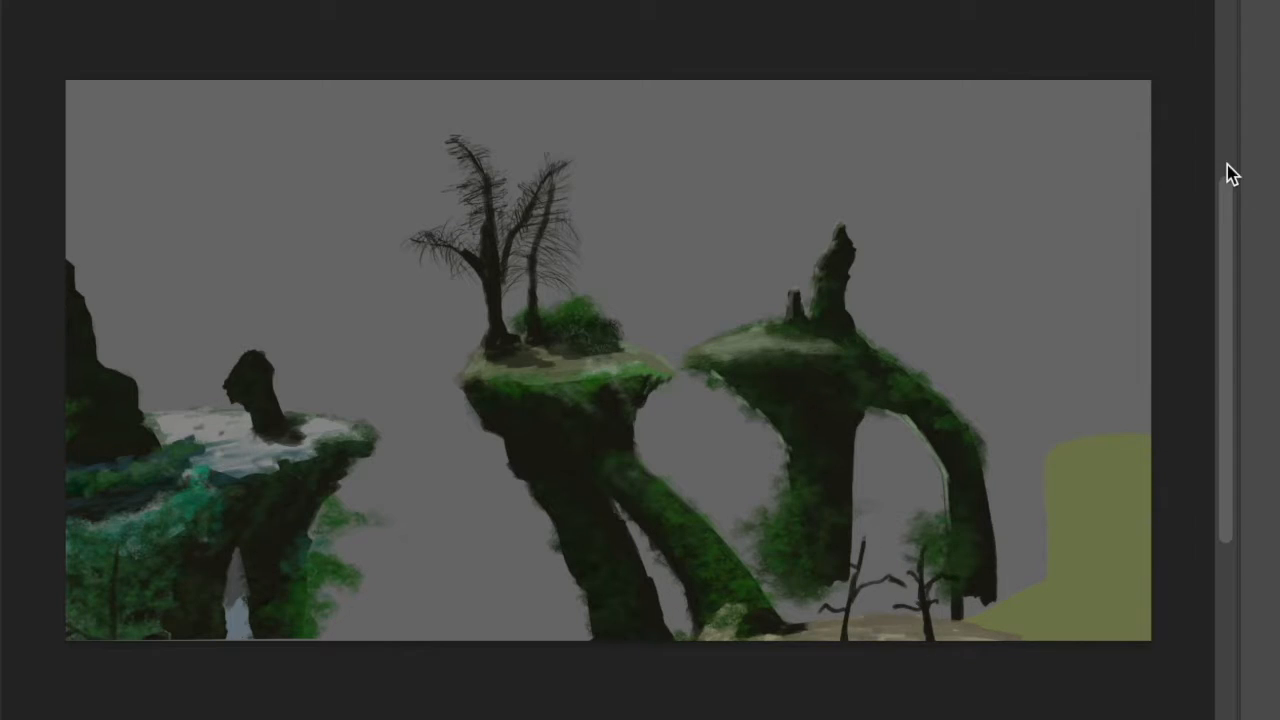
Add green leaf clusters to the two small trees and around the arch's base with sampled foliage color
left_click(808, 523, "alt")
mouse_move(856, 528)
left_mouse_down()
mouse_move(940, 606)
mouse_move(822, 612)
mouse_move(878, 636)
mouse_move(968, 602)
left_mouse_up()
left_click_drag(850, 542, 844, 598)
left_click_drag(944, 542, 838, 562)
left_click_drag(892, 592, 902, 572)
left_click_drag(767, 525, 767, 568)
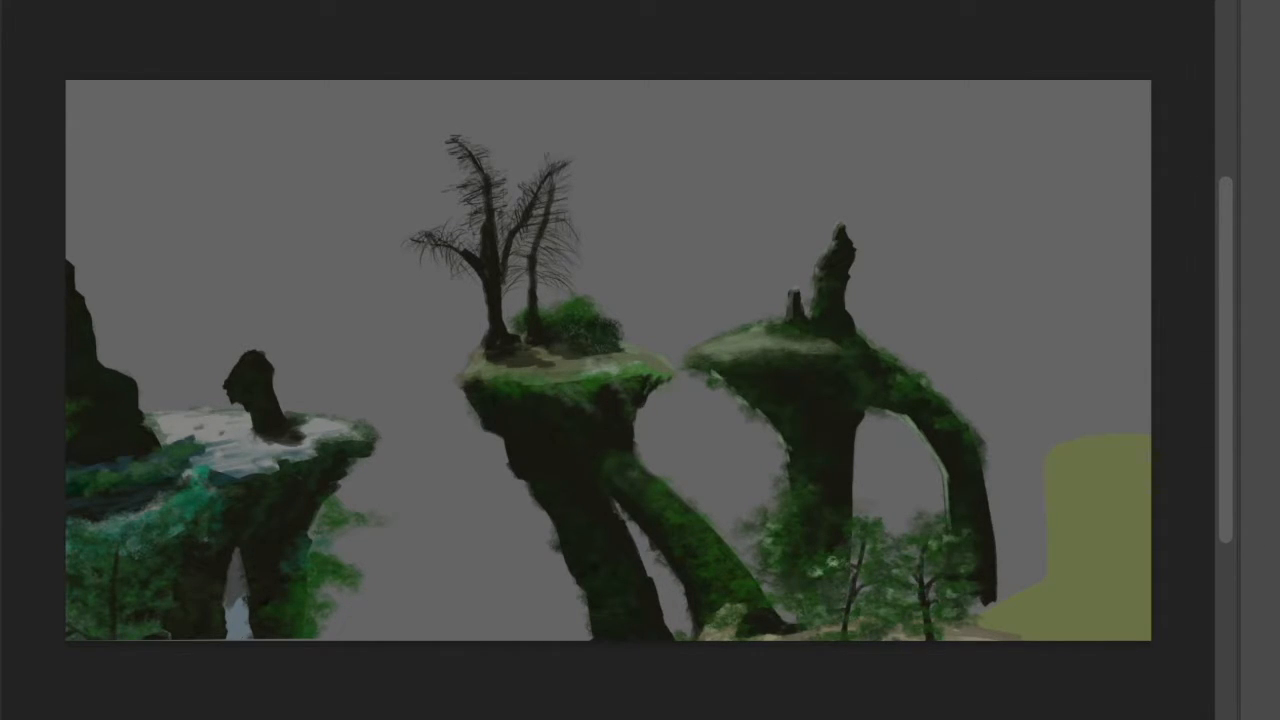
Turn the olive block at the right edge into a beige flat-topped cliff with a dark base
mouse_move(1072, 440)
left_mouse_down()
mouse_move(1049, 457)
mouse_move(1146, 494)
mouse_move(1136, 462)
mouse_move(1083, 466)
mouse_move(1134, 430)
mouse_move(1032, 462)
mouse_move(1090, 520)
mouse_move(1060, 540)
mouse_move(1104, 517)
mouse_move(1071, 609)
mouse_move(1106, 587)
left_mouse_up()
left_click(859, 573, "alt")
left_click(958, 508, "alt")
mouse_move(1044, 486)
left_mouse_down()
mouse_move(1075, 538)
mouse_move(1050, 525)
mouse_move(1097, 517)
left_mouse_up()
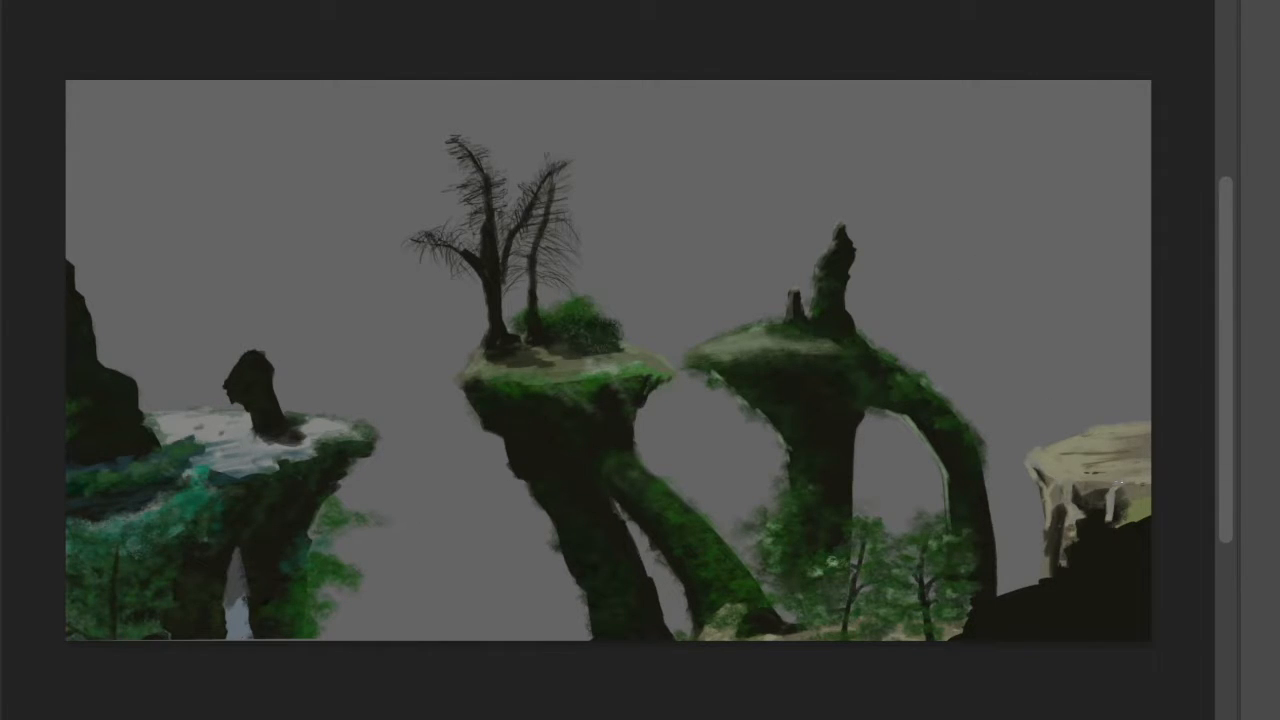
Detail the right-hand beige cliff with surface streaks, shaded vertical faces and dark rocks and branches at its foot
left_click_drag(1062, 505, 1042, 575)
left_click_drag(1036, 472, 1140, 440)
left_click_drag(1095, 510, 1125, 525)
left_click_drag(1042, 564, 1060, 512)
mouse_move(1072, 442)
left_mouse_down()
mouse_move(1146, 458)
mouse_move(1110, 532)
left_mouse_up()
left_click_drag(1138, 484, 1098, 522)
mouse_move(1062, 482)
left_mouse_down()
mouse_move(1042, 572)
mouse_move(1020, 586)
mouse_move(1044, 562)
left_mouse_up()
mouse_move(1070, 482)
left_mouse_down()
mouse_move(1136, 505)
mouse_move(1122, 522)
left_mouse_up()
left_click_drag(1035, 570, 1045, 514)
left_click_drag(1104, 536, 1124, 498)
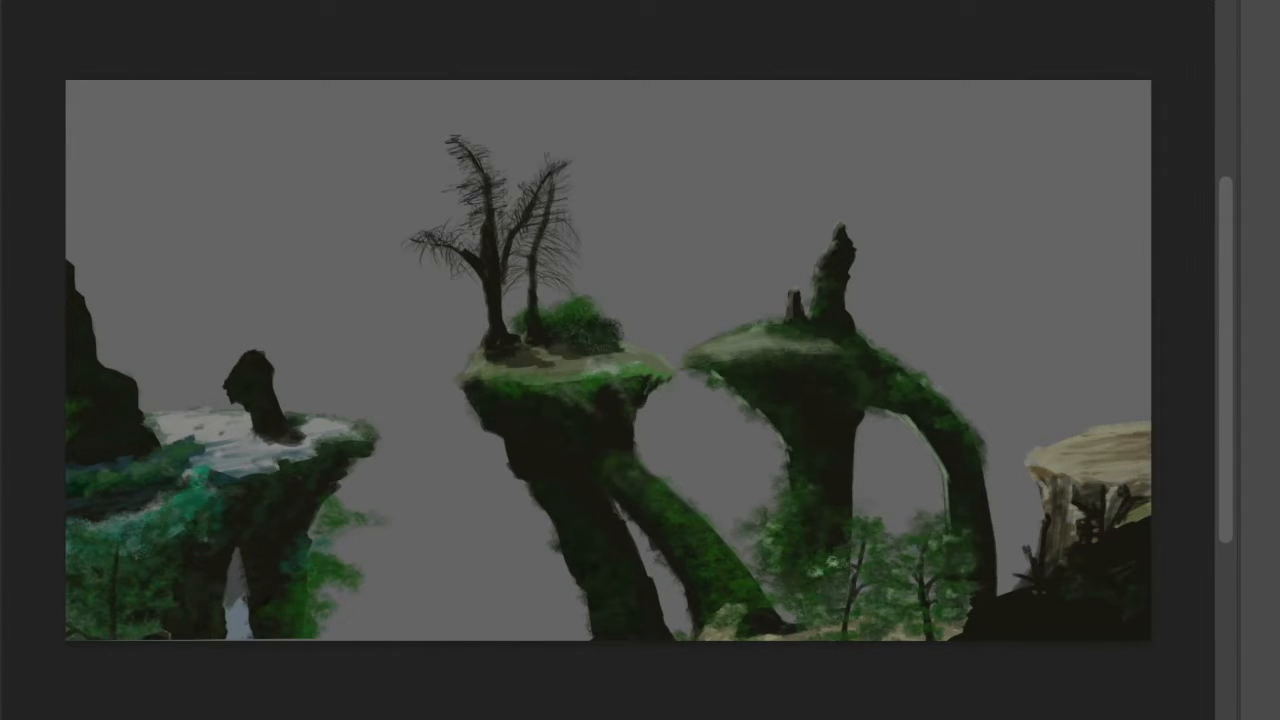
Cover the dark base of the right-hand cliff with green tree foliage and brighter leaf highlights
left_click_drag(1108, 484, 1066, 536)
left_click_drag(1140, 517, 1100, 476)
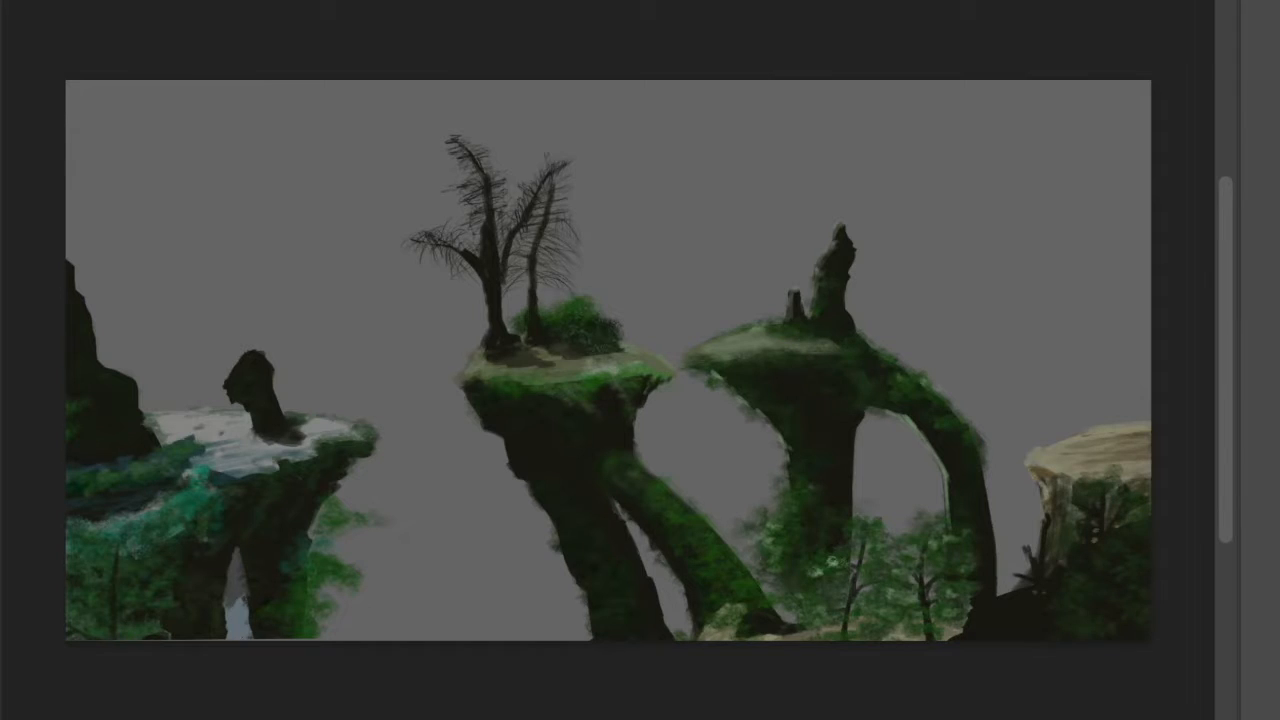
mouse_move(1142, 522)
left_mouse_down()
mouse_move(1082, 604)
mouse_move(1122, 626)
left_mouse_up()
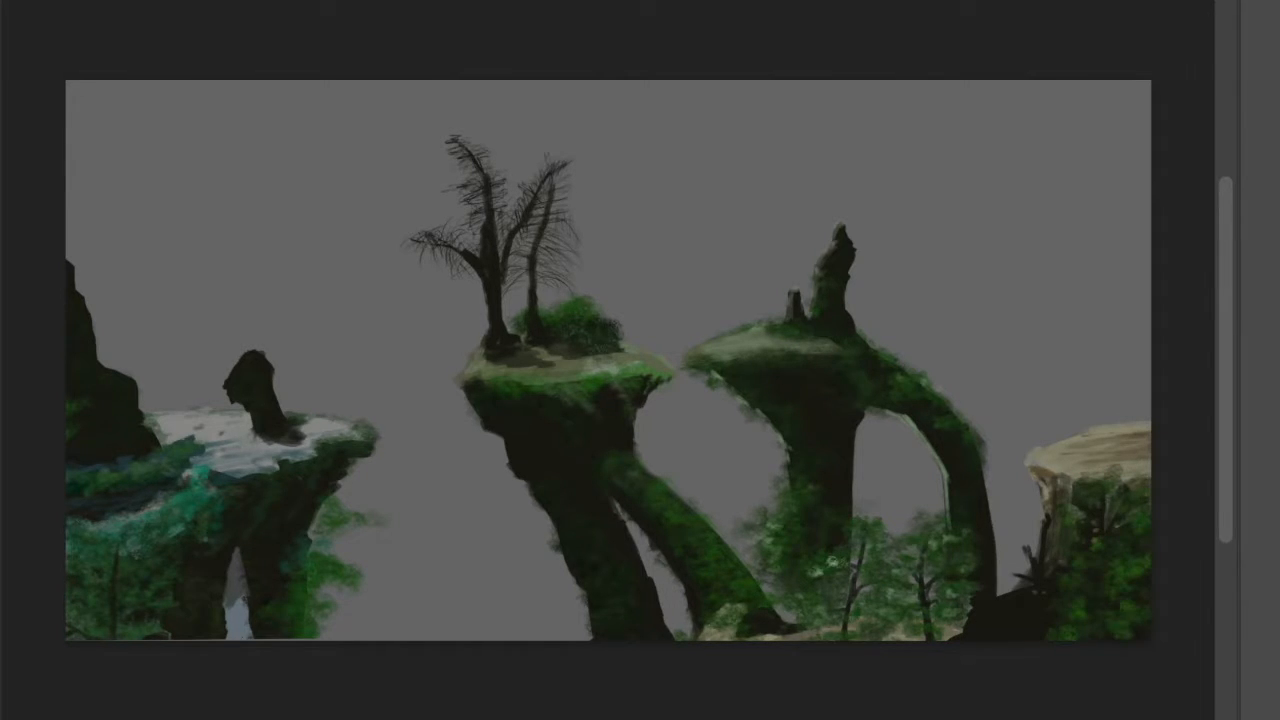
Paint a red-leaved tree between the arch's right leg and the beige cliff, and shade its foliage
mouse_move(1008, 572)
left_mouse_down()
mouse_move(1004, 592)
mouse_move(1040, 540)
mouse_move(1020, 490)
mouse_move(988, 564)
mouse_move(940, 540)
left_mouse_up()
left_click_drag(1000, 496, 980, 568)
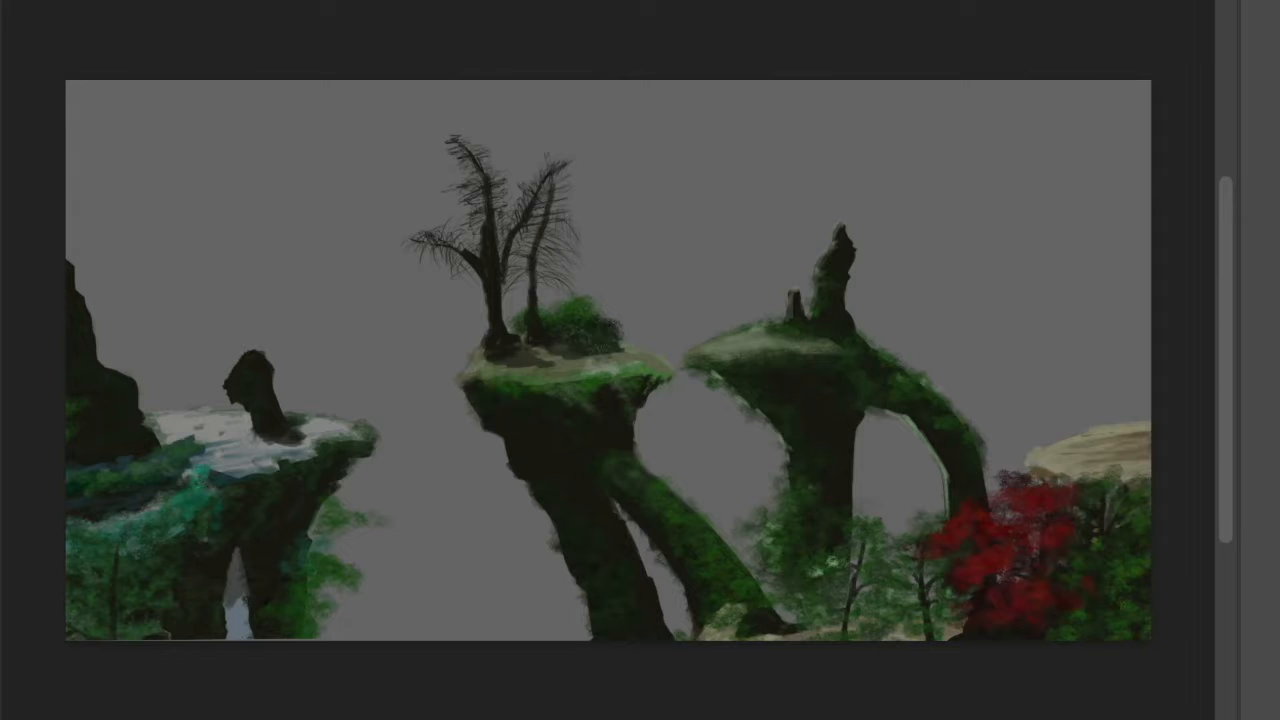
mouse_move(1084, 590)
left_mouse_down()
mouse_move(1062, 600)
mouse_move(1060, 540)
left_mouse_up()
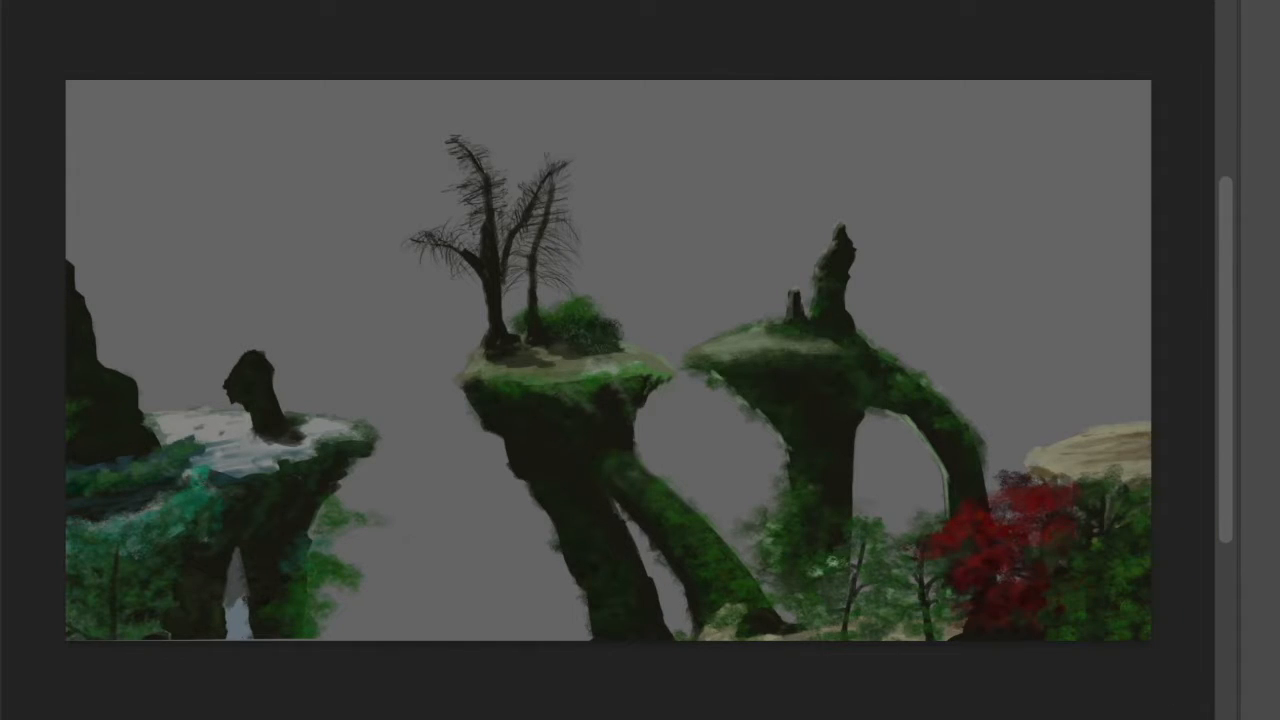
Paint a tall, dark pointed rock rising behind the red tree beside the beige cliff
key("ctrl+plus")
left_click_drag(607, 360, 373, 348)
right_click(964, 141)
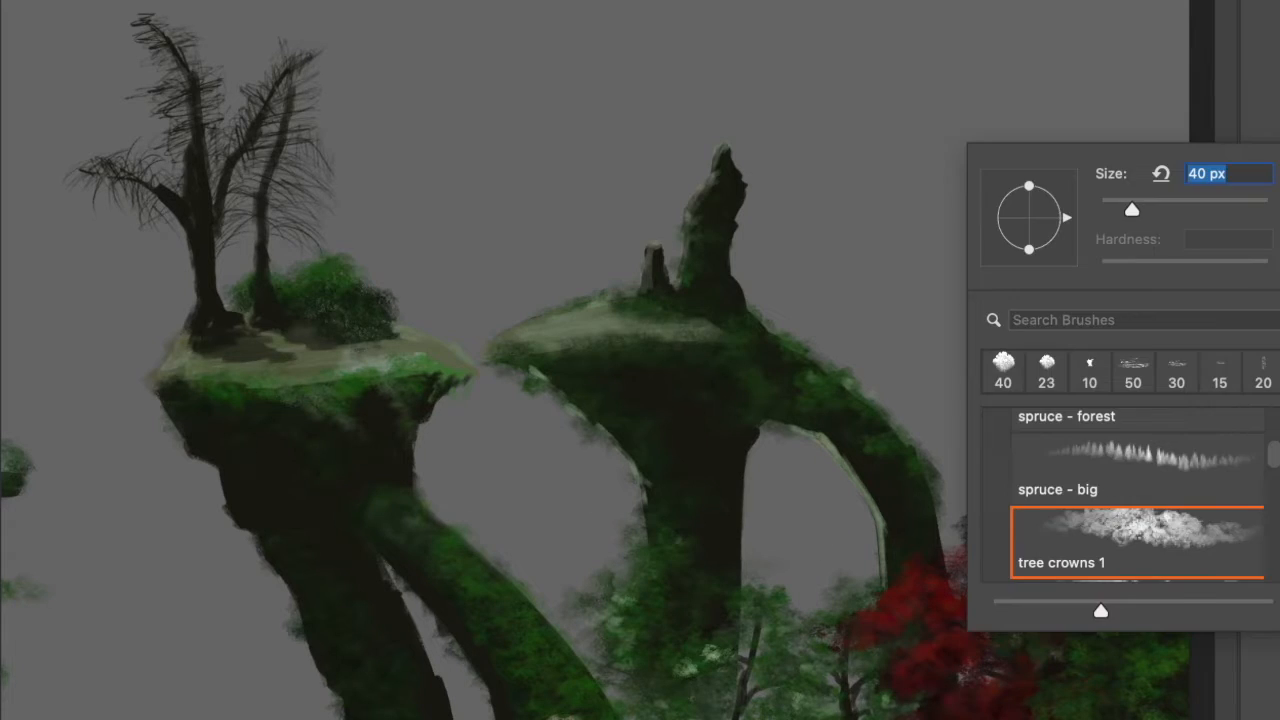
key("Escape")
left_click_drag(992, 518, 996, 596)
mouse_move(1010, 512)
left_mouse_down()
mouse_move(1012, 640)
mouse_move(982, 686)
left_mouse_up()
scroll(595, 360, "down", 3)
scroll(595, 360, "up", 1)
left_click_drag(997, 454, 997, 474)
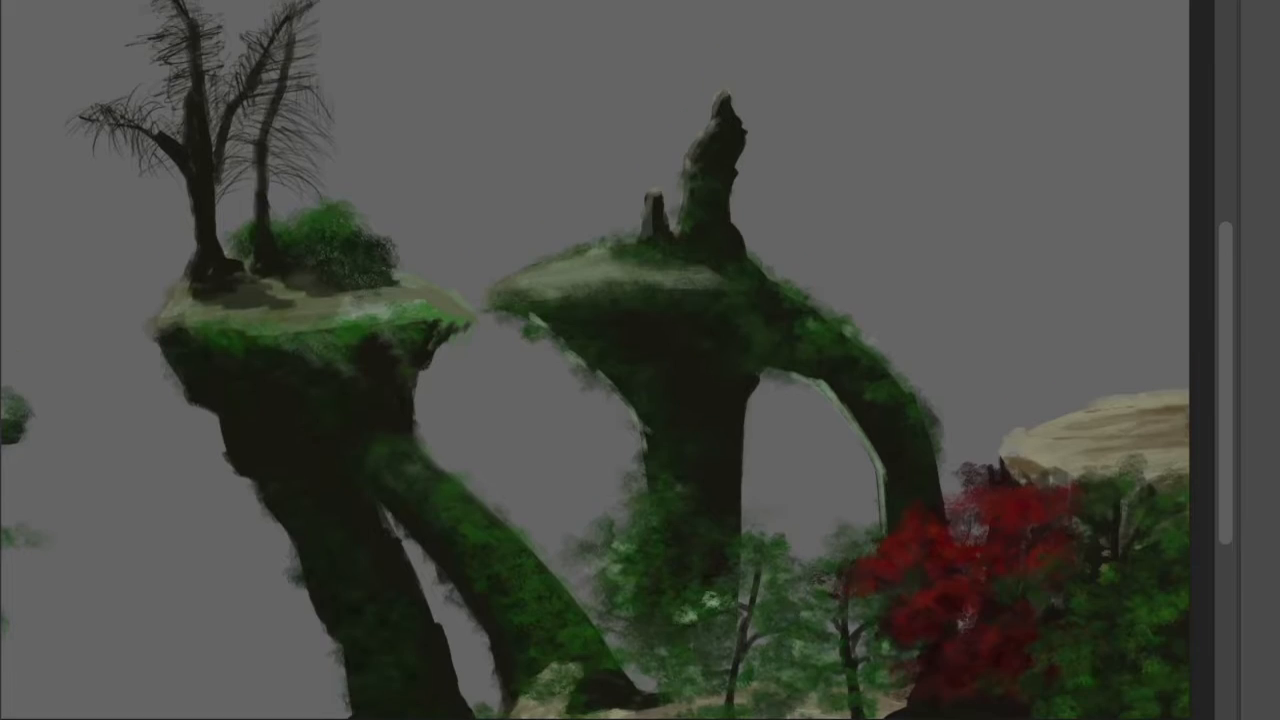
left_click_drag(998, 430, 992, 470)
mouse_move(961, 376)
left_mouse_down()
mouse_move(957, 508)
mouse_move(998, 440)
mouse_move(1100, 335)
mouse_move(1185, 380)
mouse_move(925, 505)
left_mouse_up()
left_click_drag(870, 342, 950, 400)
mouse_move(1005, 358)
left_mouse_down()
mouse_move(1000, 420)
mouse_move(1140, 375)
left_mouse_up()
key("ctrl+z")
key("ctrl+z")
key("ctrl+z")
key("ctrl+z")
key("ctrl+z")
key("ctrl+z")
key("ctrl+z")
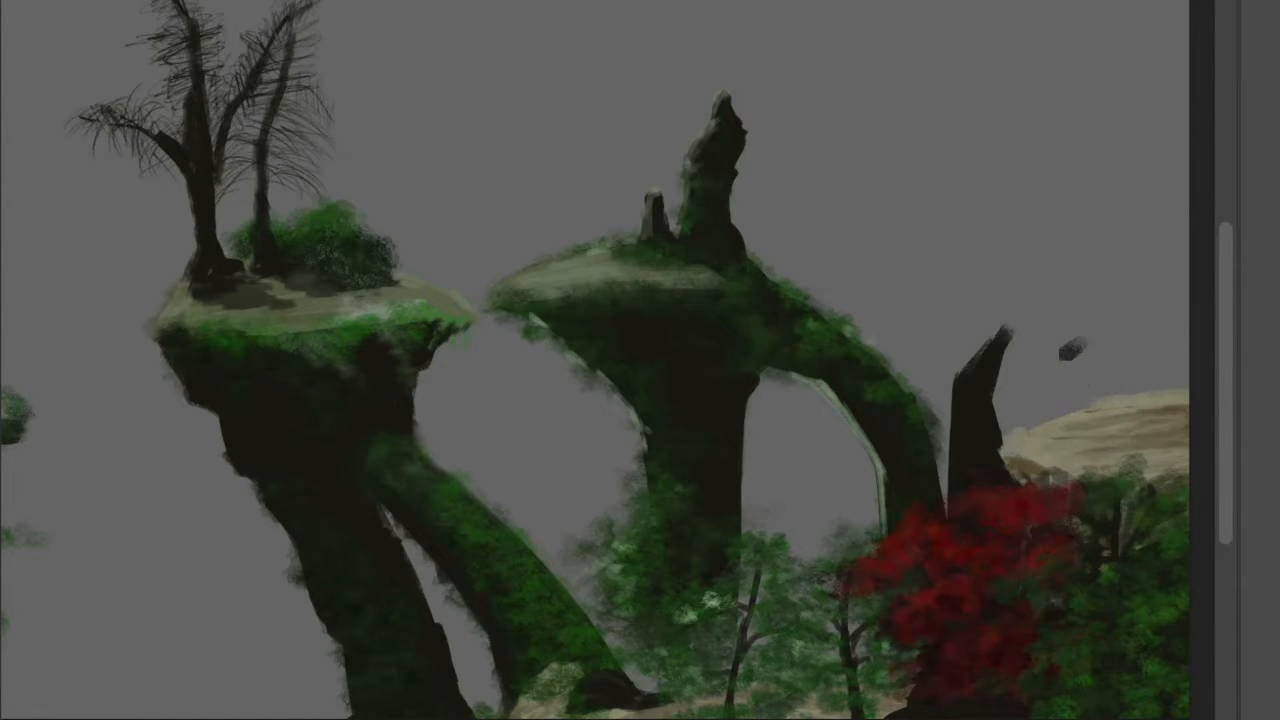
Sketch a dark mountain ridge behind the arch and rough rock ledges around the pointed rock
key("ctrl+minus")
mouse_move(1047, 185)
left_mouse_down()
mouse_move(1150, 226)
mouse_move(994, 216)
mouse_move(870, 298)
left_mouse_up()
left_click_drag(955, 246, 855, 268)
mouse_move(968, 336)
left_mouse_down()
mouse_move(925, 328)
mouse_move(982, 322)
left_mouse_up()
mouse_move(972, 333)
left_mouse_down()
mouse_move(1028, 312)
mouse_move(995, 395)
left_mouse_up()
left_click_drag(1025, 368, 1106, 350)
left_click_drag(1106, 350, 1050, 400)
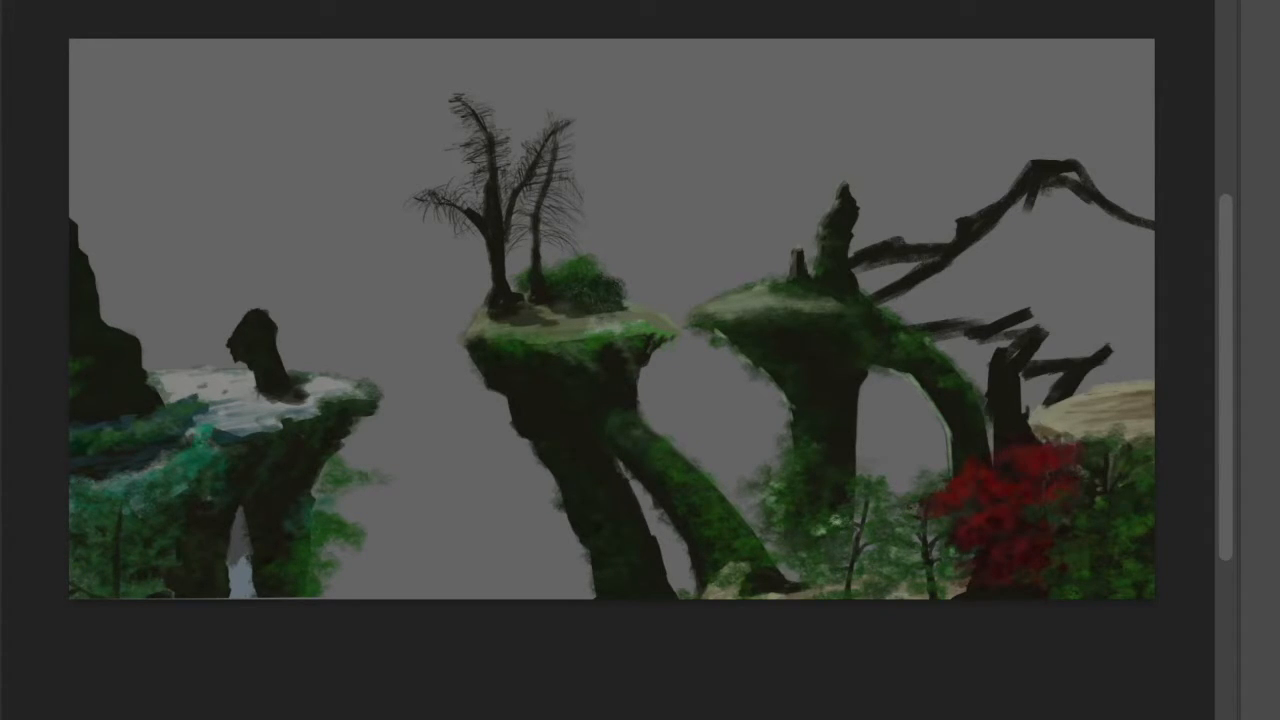
Fill the area beneath the mountain and inside the arch opening with dark rock
left_click_drag(1150, 374, 1035, 402)
left_click_drag(940, 330, 988, 440)
left_click_drag(905, 275, 868, 292)
left_click_drag(925, 240, 856, 270)
mouse_move(905, 382)
left_mouse_down()
mouse_move(862, 405)
mouse_move(890, 550)
left_mouse_up()
Fill the mountain's face with tan and build up dark shading along its peak and ridge
left_click_drag(1045, 182, 975, 238)
mouse_move(1060, 185)
left_mouse_down()
mouse_move(969, 269)
mouse_move(1083, 343)
mouse_move(852, 253)
left_mouse_up()
mouse_move(933, 247)
left_mouse_down()
mouse_move(860, 233)
mouse_move(862, 275)
mouse_move(882, 276)
mouse_move(989, 210)
mouse_move(915, 288)
left_mouse_up()
left_click_drag(1068, 169, 1154, 258)
mouse_move(1018, 322)
left_mouse_down()
mouse_move(903, 329)
mouse_move(880, 244)
left_mouse_up()
left_click(1068, 230, "alt")
left_click_drag(1046, 164, 992, 214)
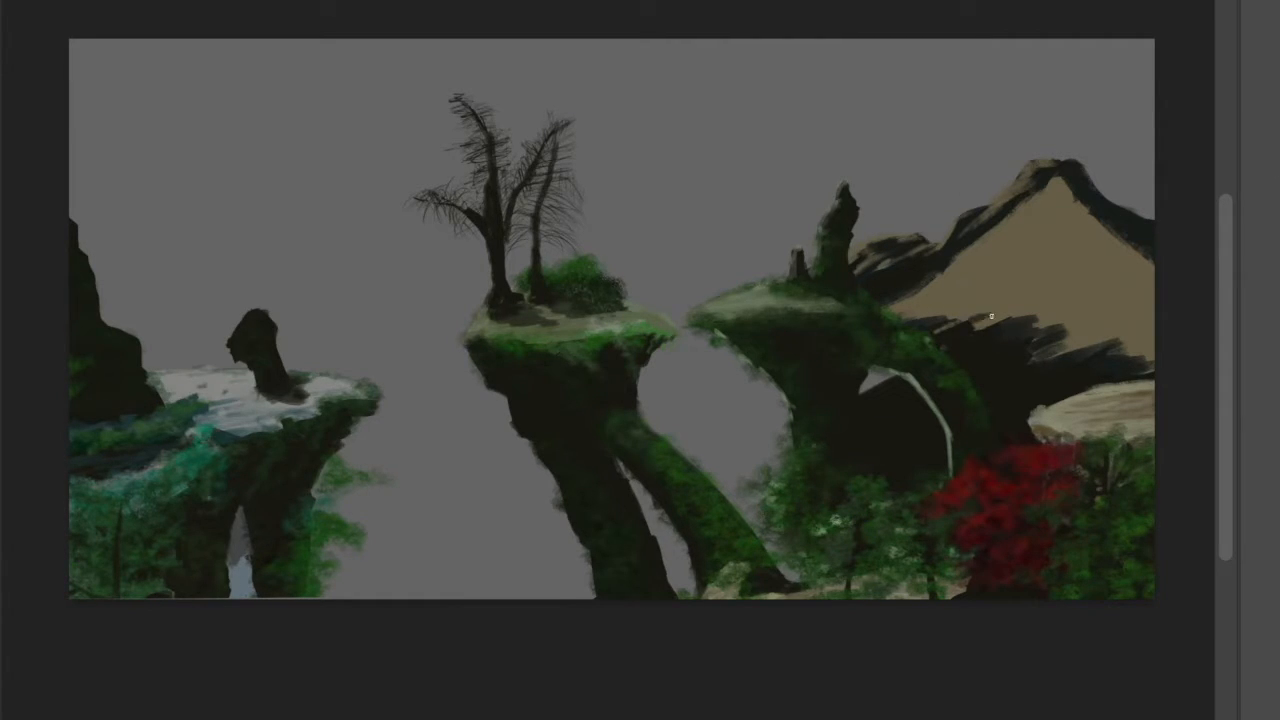
Paint tan vertical highlights on the dark rock below the mountain to suggest cliff columns
left_click_drag(1028, 368, 1040, 405)
left_click_drag(998, 346, 1003, 398)
left_click_drag(957, 340, 964, 372)
mouse_move(1027, 346)
left_mouse_down()
mouse_move(1028, 438)
mouse_move(1005, 470)
left_mouse_up()
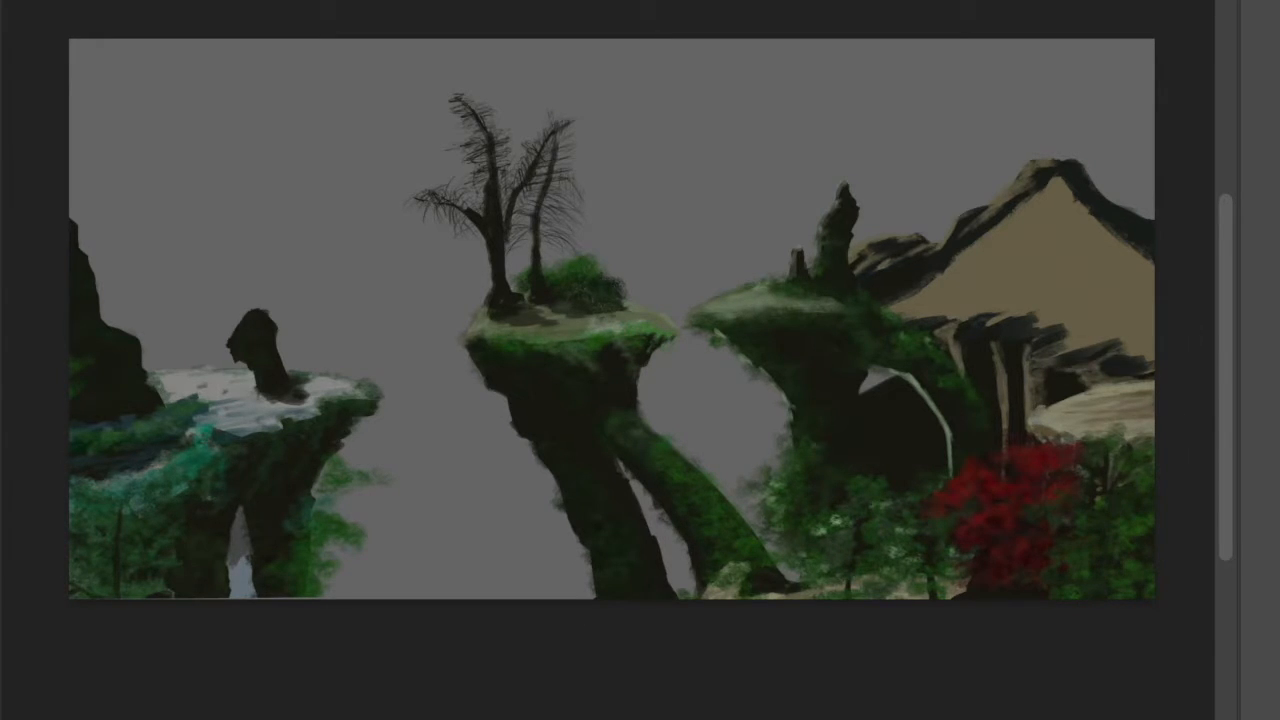
Paint a dark crack down the mountain's face and dark horizontal rock bands across it
left_click_drag(1060, 188, 1098, 258)
left_click_drag(1098, 258, 1002, 330)
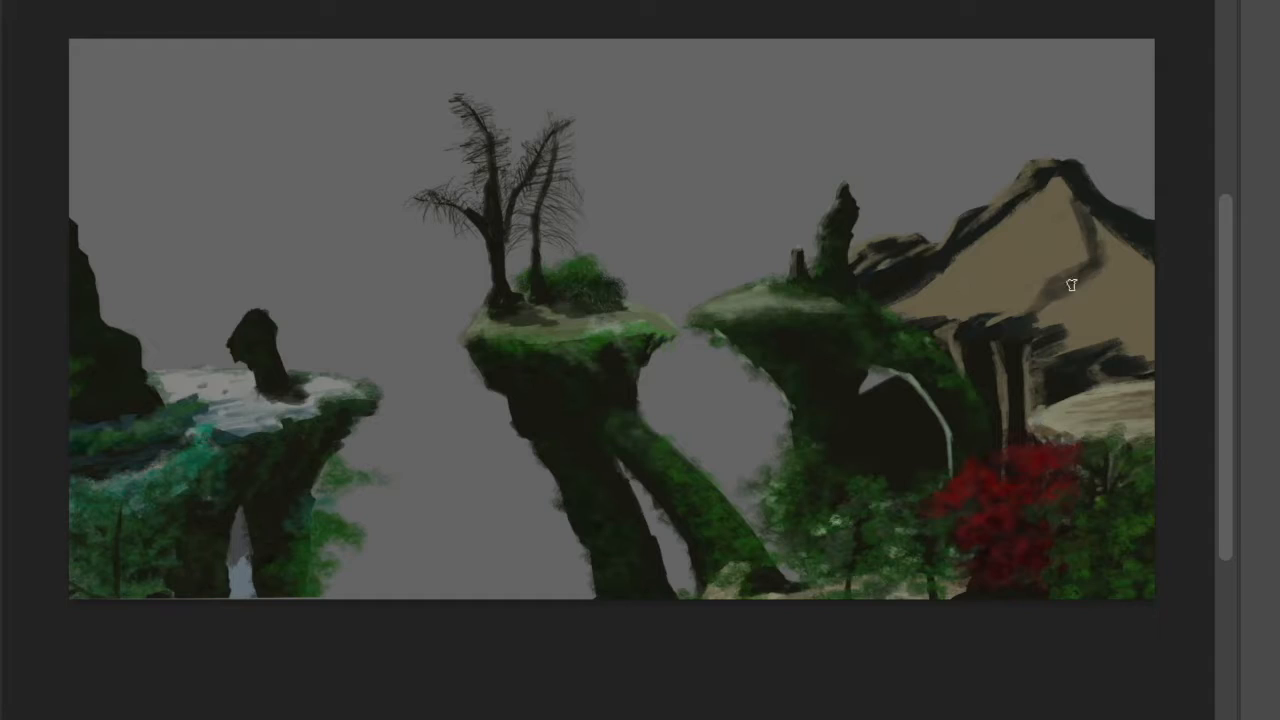
left_click_drag(1070, 276, 948, 312)
left_click_drag(1075, 310, 1149, 330)
left_click_drag(1042, 215, 963, 263)
left_click_drag(1070, 245, 975, 260)
left_click_drag(889, 305, 1150, 312)
left_click_drag(1078, 228, 990, 250)
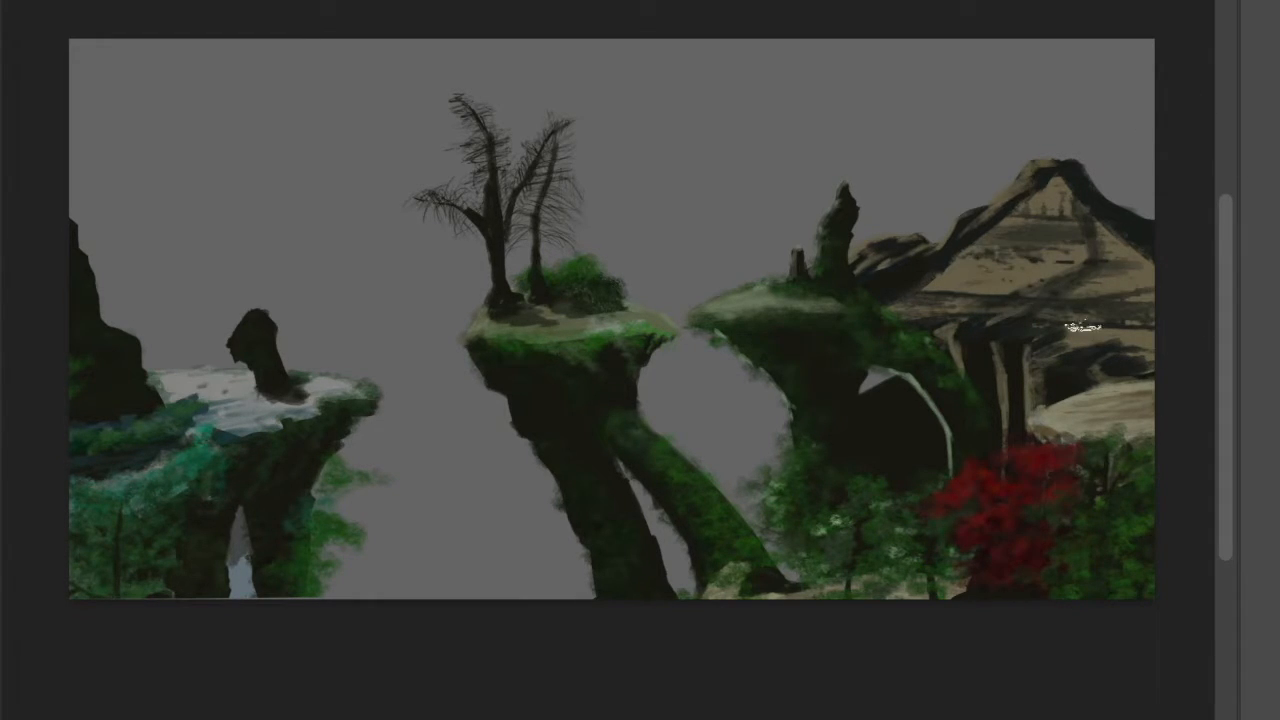
Build up brown and tan horizontal rock texture over the mountain's face and lower slope
left_click_drag(1062, 200, 1012, 216)
left_click_drag(1040, 262, 935, 285)
mouse_move(1020, 209)
left_mouse_down()
mouse_move(1011, 267)
mouse_move(1091, 297)
left_mouse_up()
left_click_drag(940, 286, 895, 300)
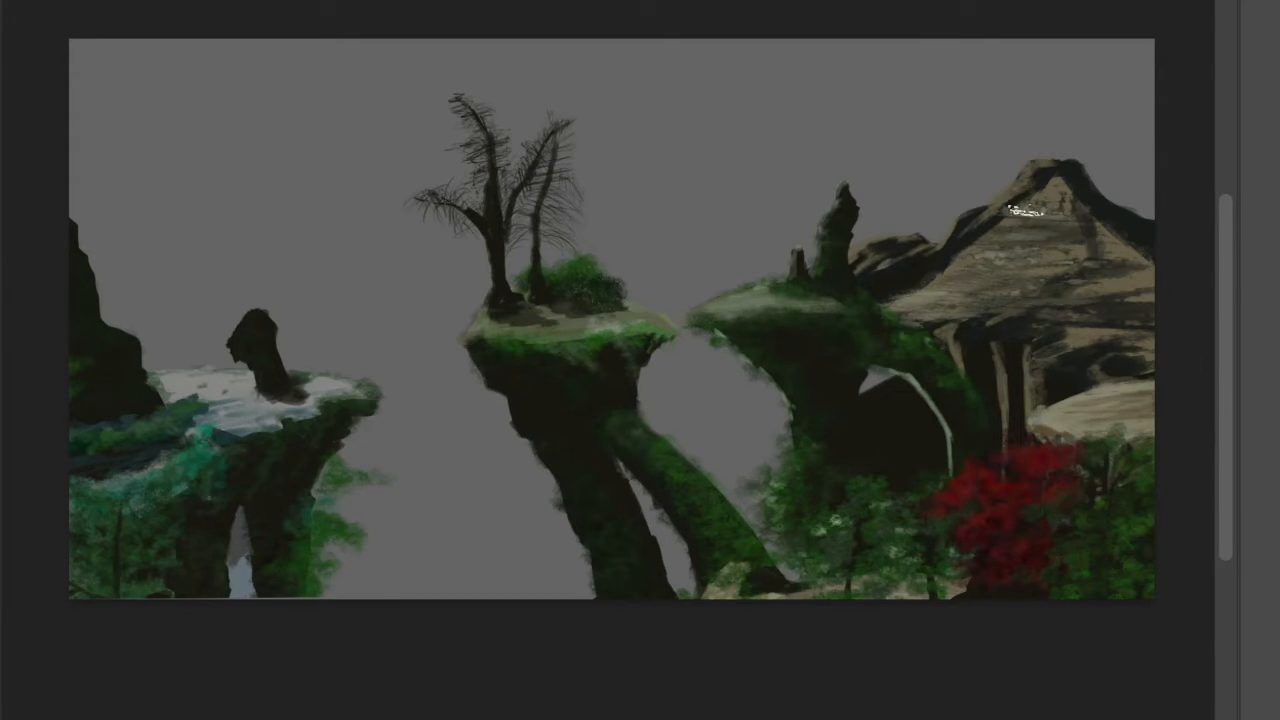
mouse_move(960, 258)
left_mouse_down()
mouse_move(890, 310)
mouse_move(950, 266)
mouse_move(902, 308)
left_mouse_up()
left_click_drag(1040, 240, 1080, 243)
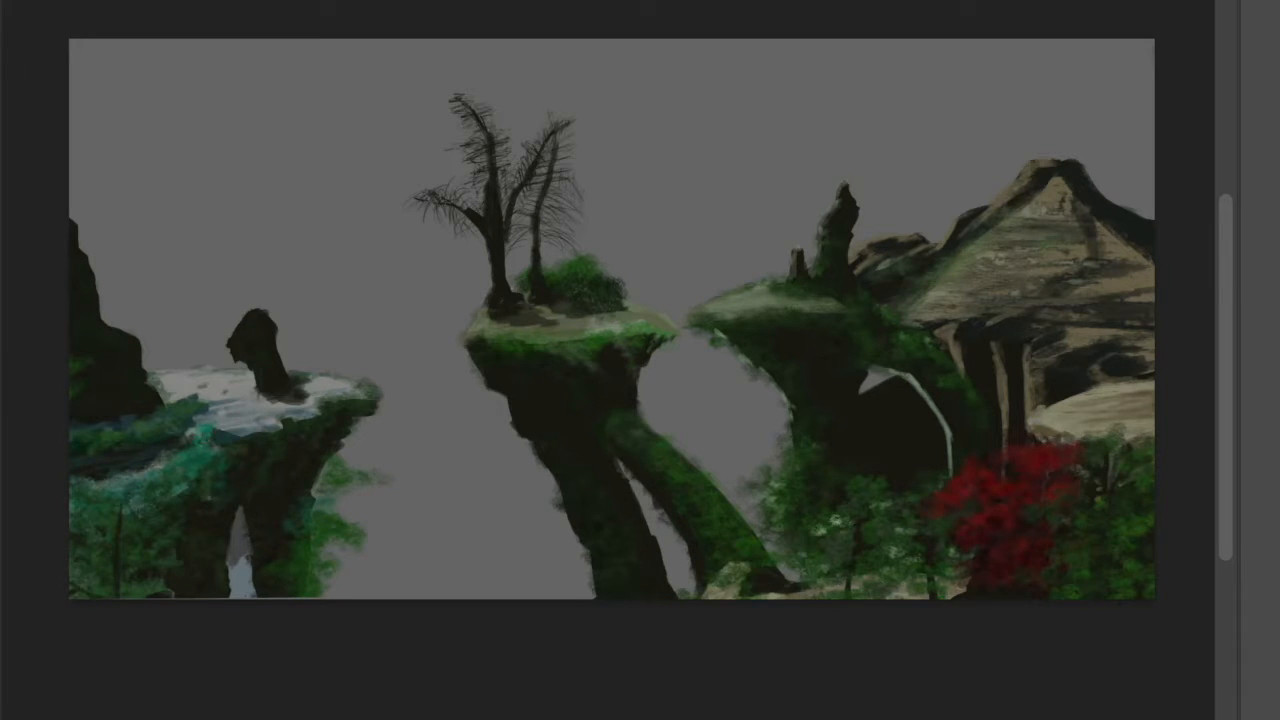
Cover the mountain's slope and the tops of the cliff columns with mottled green moss
left_click_drag(962, 252, 905, 298)
left_click_drag(1022, 230, 1066, 274)
mouse_move(978, 316)
left_mouse_down()
mouse_move(1040, 350)
mouse_move(1108, 276)
left_mouse_up()
left_click_drag(1092, 326, 1112, 352)
left_click_drag(970, 250, 930, 284)
mouse_move(1028, 218)
left_mouse_down()
mouse_move(966, 264)
mouse_move(934, 312)
left_mouse_up()
mouse_move(1048, 280)
left_mouse_down()
mouse_move(1004, 296)
mouse_move(1064, 318)
left_mouse_up()
left_click_drag(1060, 336, 1108, 350)
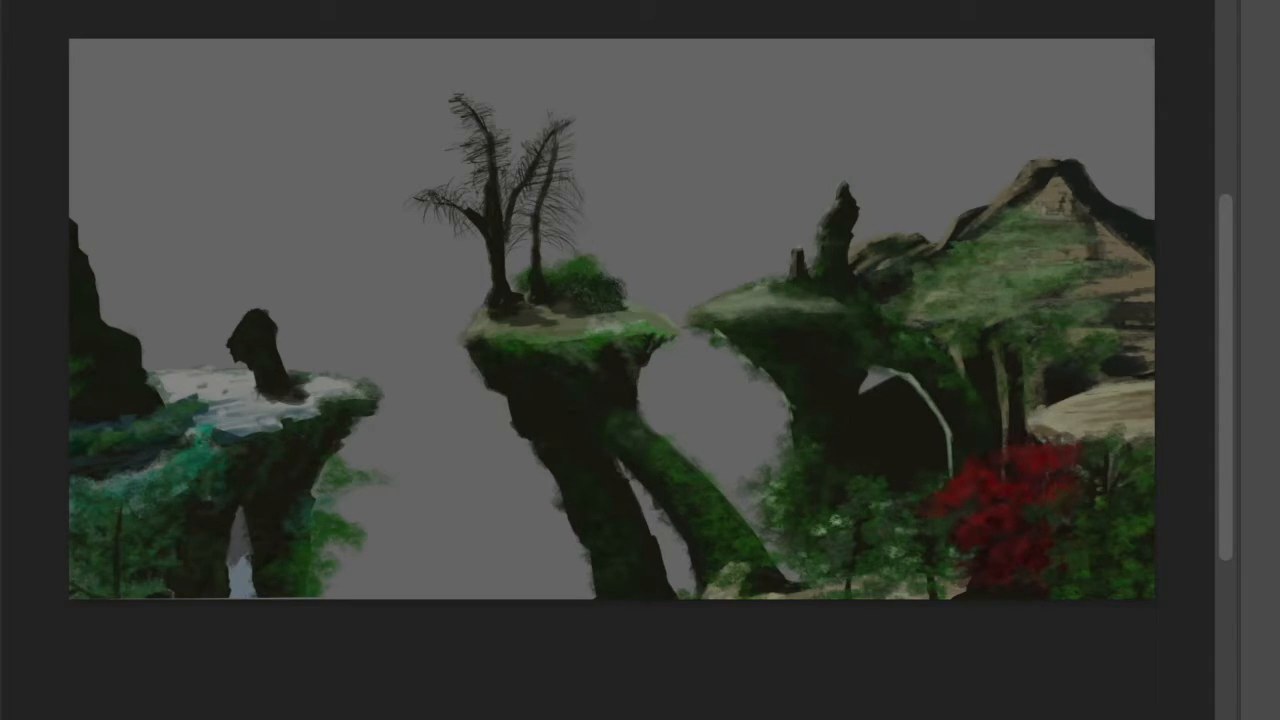
Paint a red-leaved tree over the mountain's right slope, and tint the peak and the small arch opening olive green
mouse_move(1112, 308)
left_mouse_down()
mouse_move(1044, 316)
mouse_move(1086, 266)
mouse_move(1128, 290)
left_mouse_up()
left_click_drag(1056, 208, 1112, 240)
left_click_drag(1136, 196, 1002, 284)
left_click_drag(1134, 326, 1076, 334)
left_click_drag(1006, 310, 974, 320)
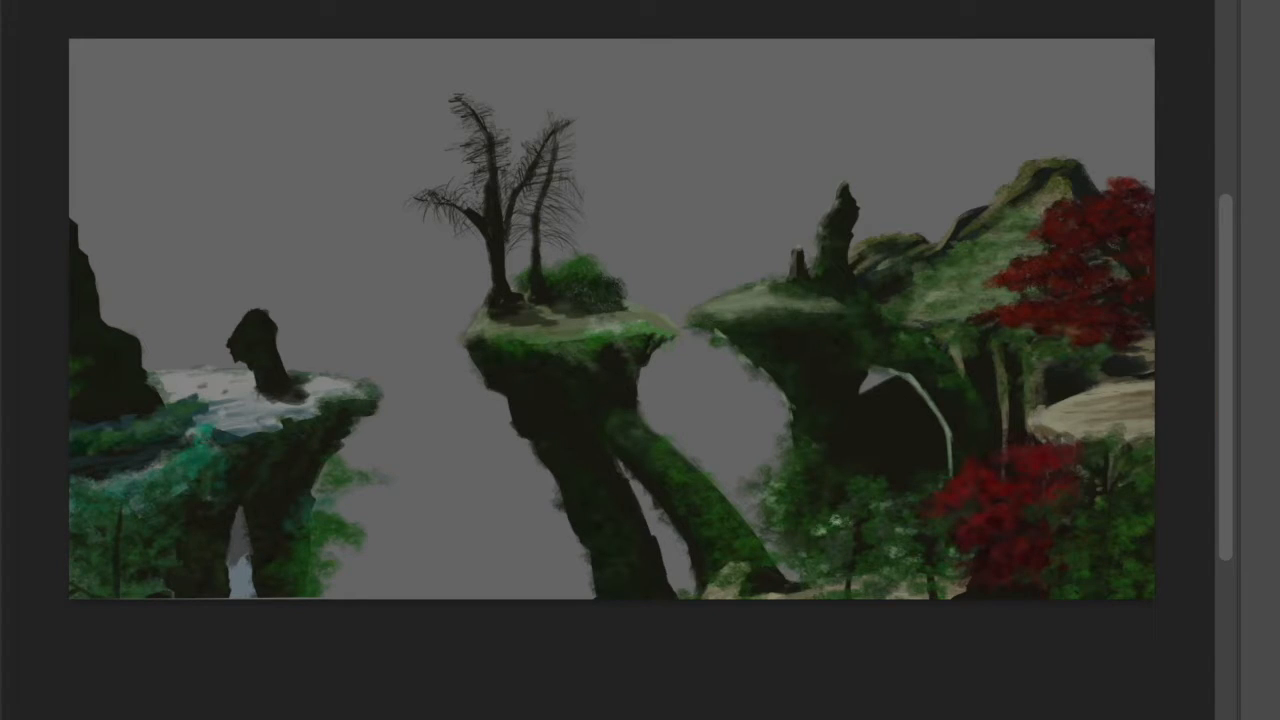
left_click_drag(890, 376, 862, 406)
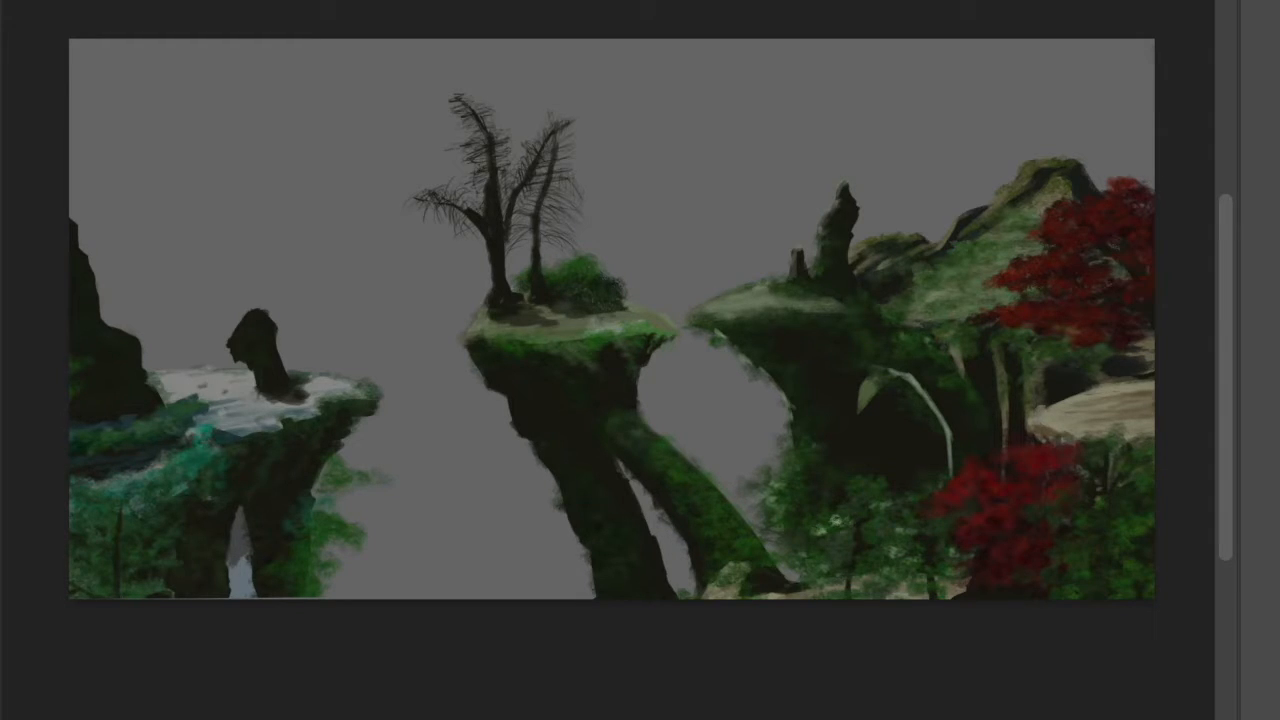
Outline a large flat-topped hill behind the left cliff and a link between the central cliff and the arch
mouse_move(284, 181)
left_mouse_down()
mouse_move(416, 192)
mouse_move(476, 266)
left_mouse_up()
mouse_move(286, 180)
left_mouse_down()
mouse_move(251, 234)
mouse_move(130, 334)
mouse_move(214, 303)
left_mouse_up()
left_click_drag(476, 264, 484, 302)
left_click_drag(672, 322, 730, 341)
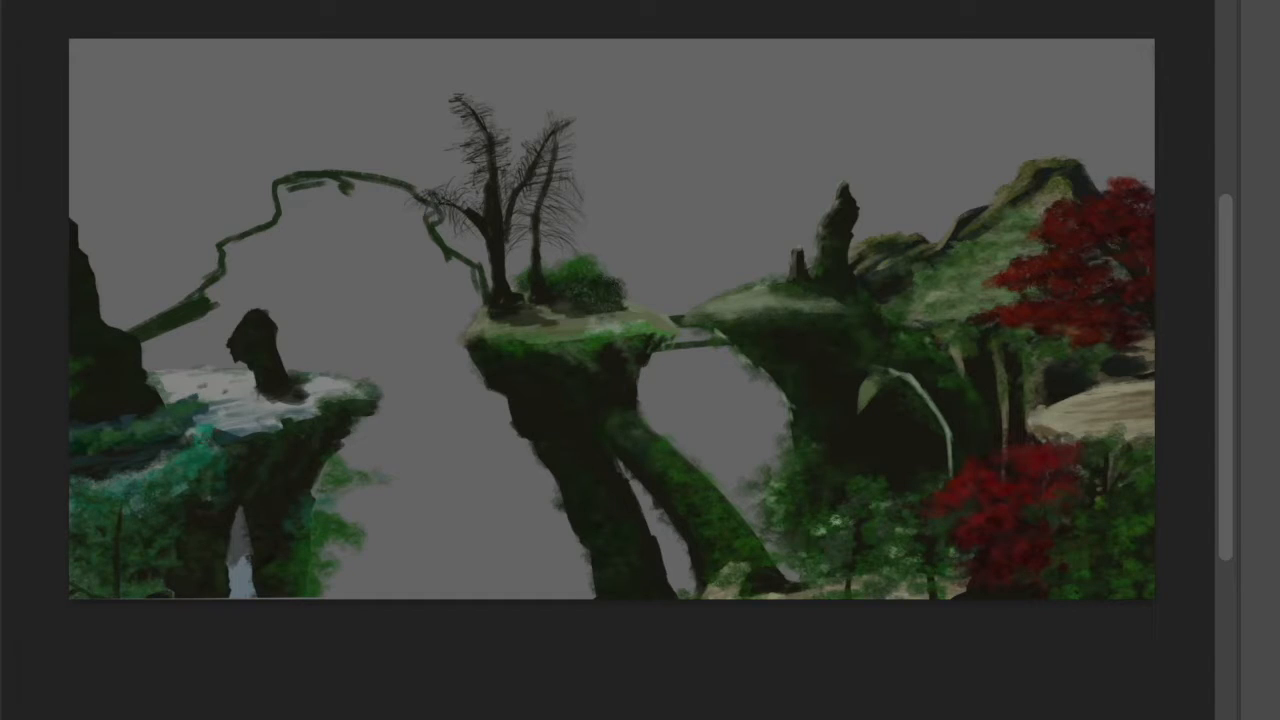
Fill the outlined hill behind the left cliff with near-black rock
left_click_drag(312, 230, 226, 250)
mouse_move(270, 215)
left_mouse_down()
mouse_move(380, 190)
mouse_move(436, 245)
left_mouse_up()
left_click_drag(436, 250, 470, 300)
left_click_drag(262, 258, 160, 365)
left_click_drag(285, 343, 322, 328)
left_click_drag(258, 270, 215, 360)
left_click_drag(455, 305, 465, 380)
mouse_move(400, 220)
left_mouse_down()
mouse_move(290, 320)
mouse_move(440, 365)
left_mouse_up()
Fill the gaps under the central cliff and down to the gorge floor with near-black rock
left_click_drag(655, 365, 775, 405)
left_click_drag(670, 440, 760, 540)
left_click_drag(350, 585, 585, 565)
left_click_drag(350, 420, 540, 540)
left_click_drag(540, 500, 390, 450)
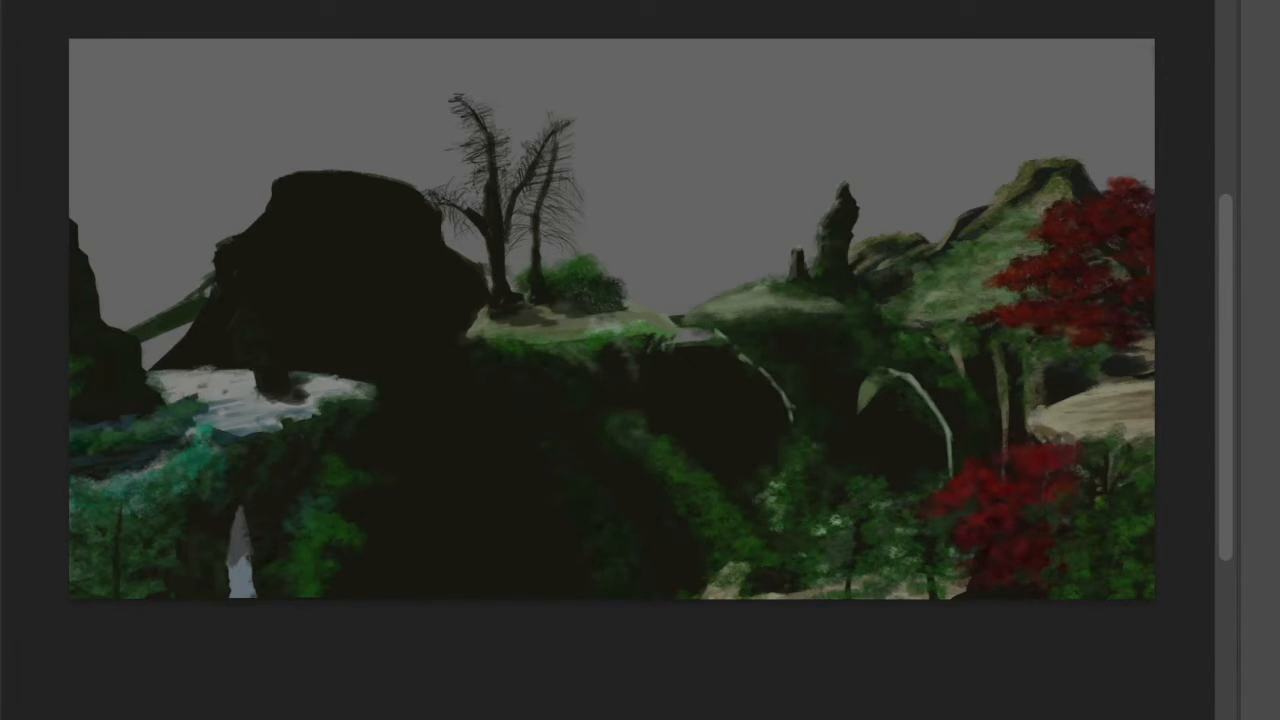
Paint tan and dark blue ledges on the large hill's left slope and a green field beyond it
mouse_move(262, 228)
left_mouse_down()
mouse_move(215, 288)
mouse_move(142, 330)
mouse_move(255, 235)
left_mouse_up()
mouse_move(205, 318)
left_mouse_down()
mouse_move(150, 360)
mouse_move(295, 225)
mouse_move(240, 258)
mouse_move(200, 315)
mouse_move(150, 350)
left_mouse_up()
left_click(237, 232, "alt")
left_click_drag(212, 250, 288, 230)
left_click_drag(236, 272, 104, 318)
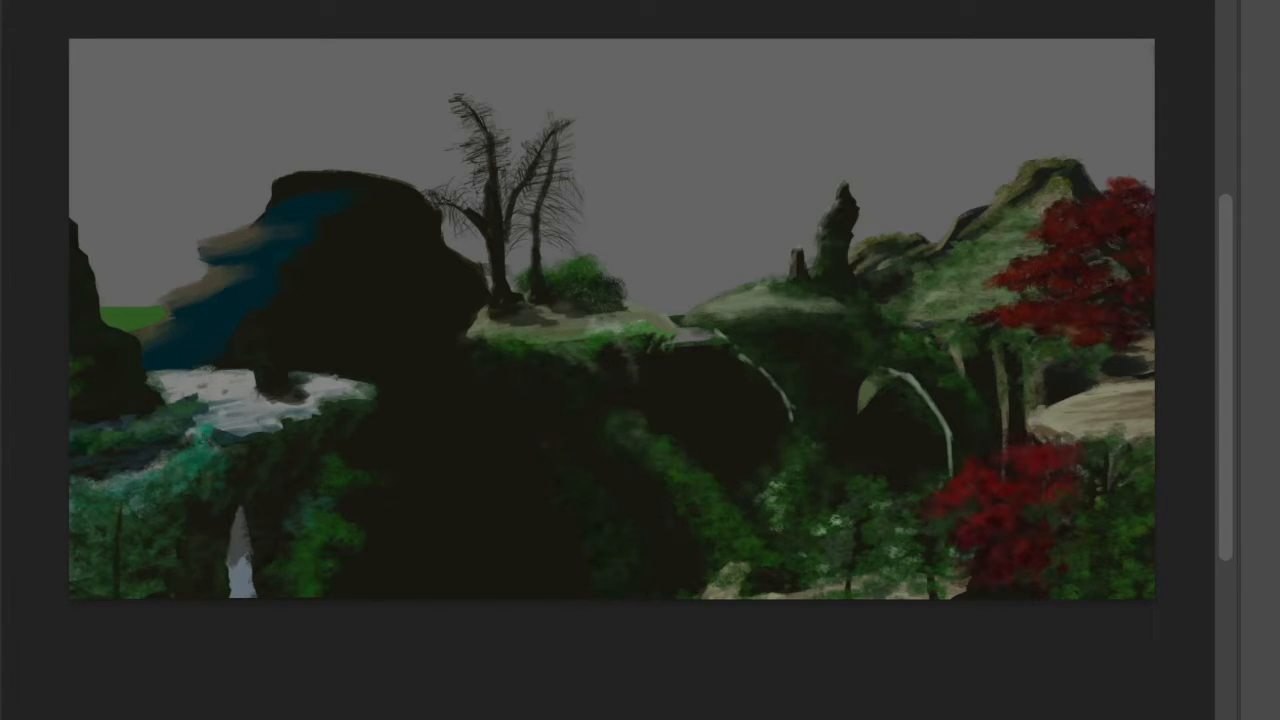
Paint dark rock over the blue on the large hill's left slope, keeping the tan ledges along its edge
left_click_drag(280, 225, 205, 245)
left_click(360, 273, "alt")
mouse_move(340, 195)
left_mouse_down()
mouse_move(261, 212)
mouse_move(237, 253)
left_mouse_up()
left_click_drag(250, 272, 190, 300)
Paint bright green moss on the large hill's flat top and mottled dark green over its face
left_click_drag(290, 186, 366, 178)
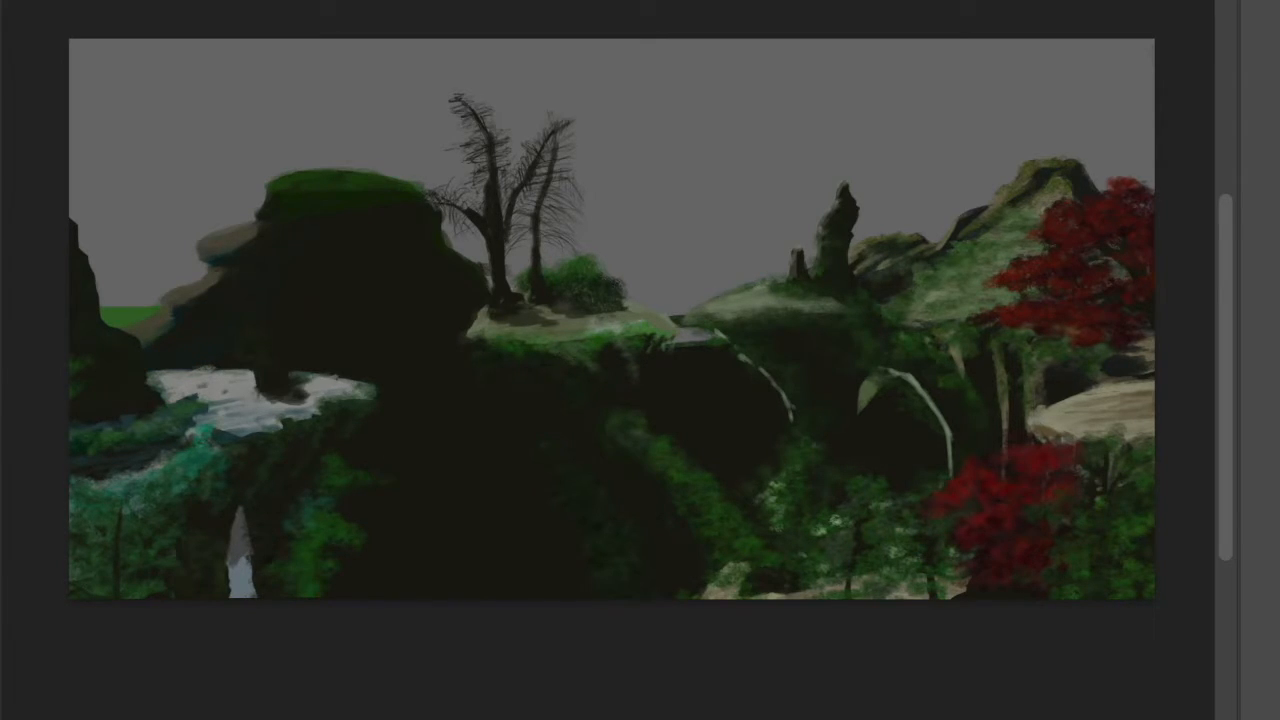
left_click_drag(320, 208, 378, 205)
left_click_drag(291, 359, 383, 348)
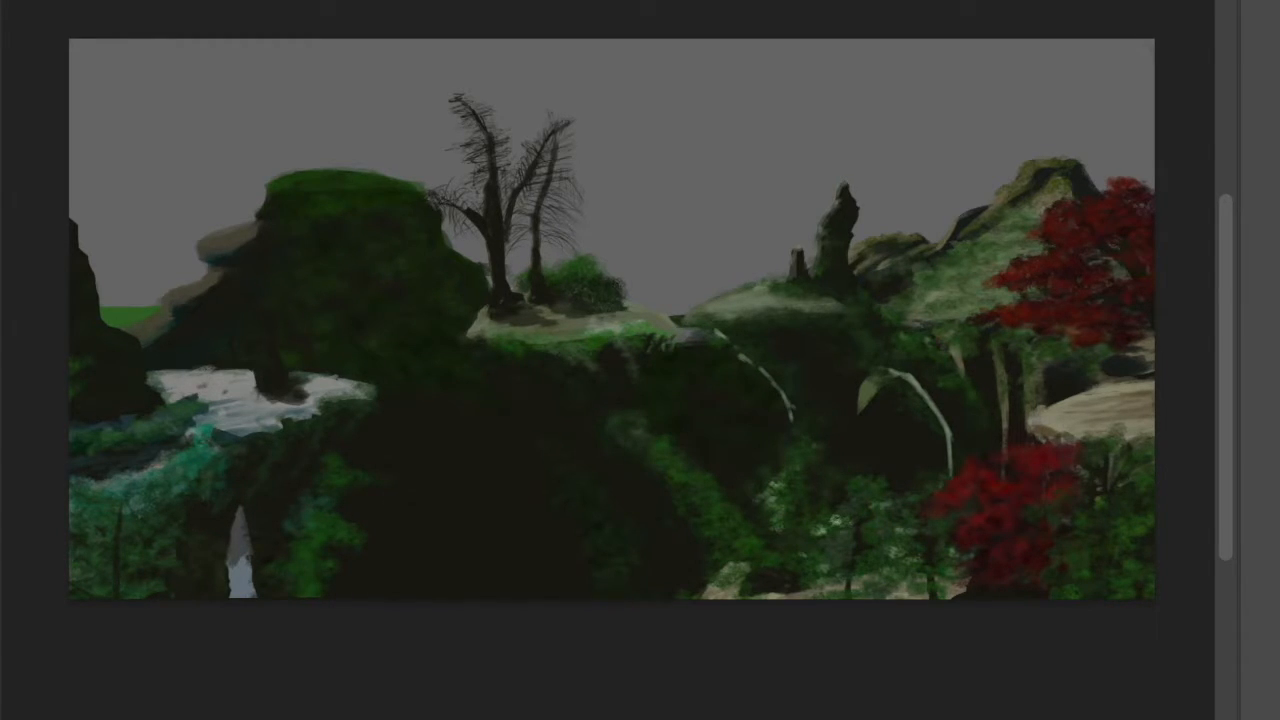
Paint tan vertical rock columns in the dark gorge and a grey patch of ground at its base
left_click_drag(555, 484, 544, 598)
left_click_drag(483, 373, 482, 546)
left_click_drag(370, 398, 400, 532)
left_click_drag(398, 450, 396, 534)
left_click_drag(362, 494, 384, 598)
mouse_move(464, 556)
left_mouse_down()
mouse_move(400, 590)
mouse_move(402, 578)
left_mouse_up()
Paint a pale blue river winding behind the bare trees and between the central cliff and the arch
right_click(838, 260)
key("Return")
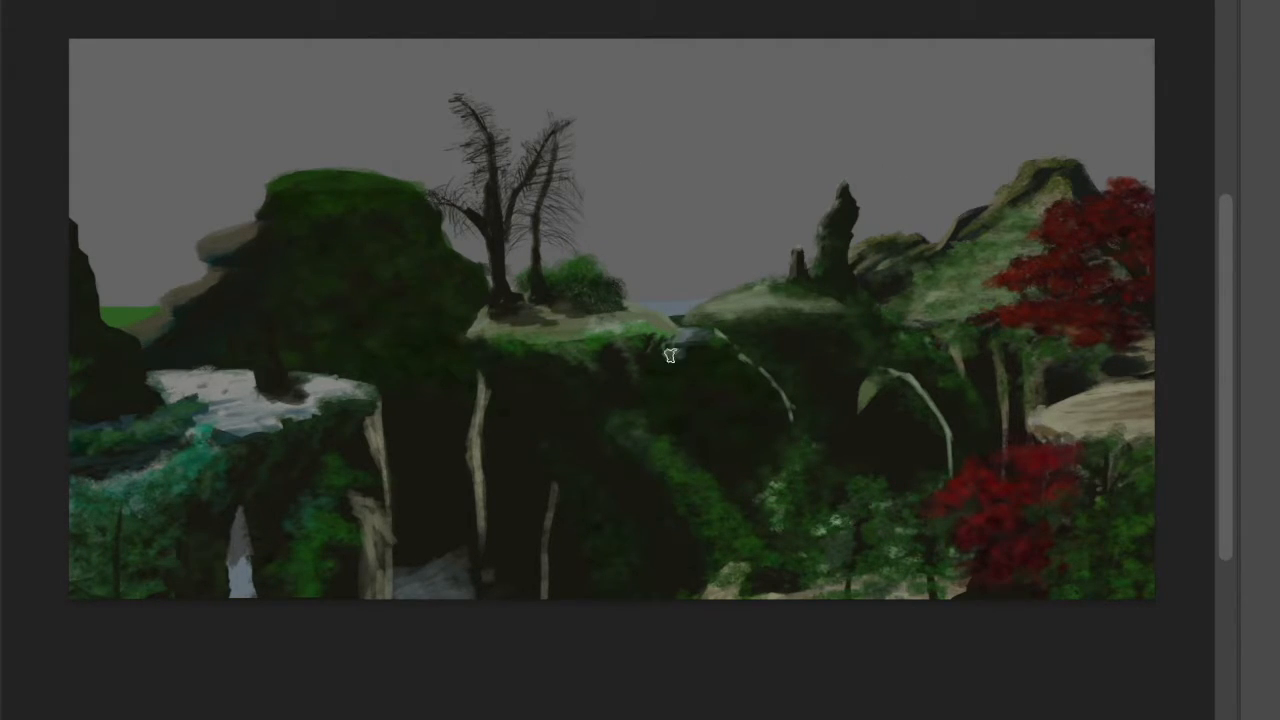
left_click_drag(670, 356, 737, 319)
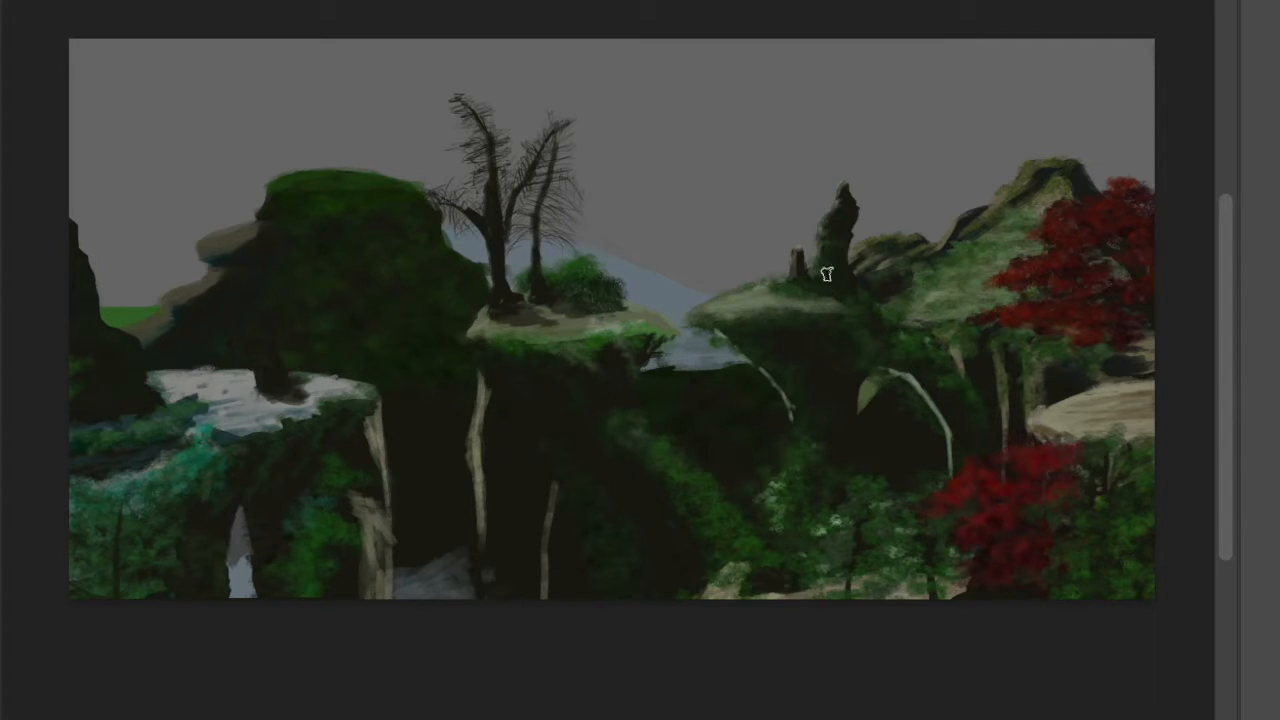
Paint a dark teal hill beyond the river behind the pointed rock, with an olive-tan highlight along its ridge
mouse_move(788, 283)
left_mouse_down()
mouse_move(618, 250)
mouse_move(943, 186)
mouse_move(789, 263)
mouse_move(930, 240)
left_mouse_up()
mouse_move(887, 192)
left_mouse_down()
mouse_move(711, 252)
mouse_move(894, 201)
left_mouse_up()
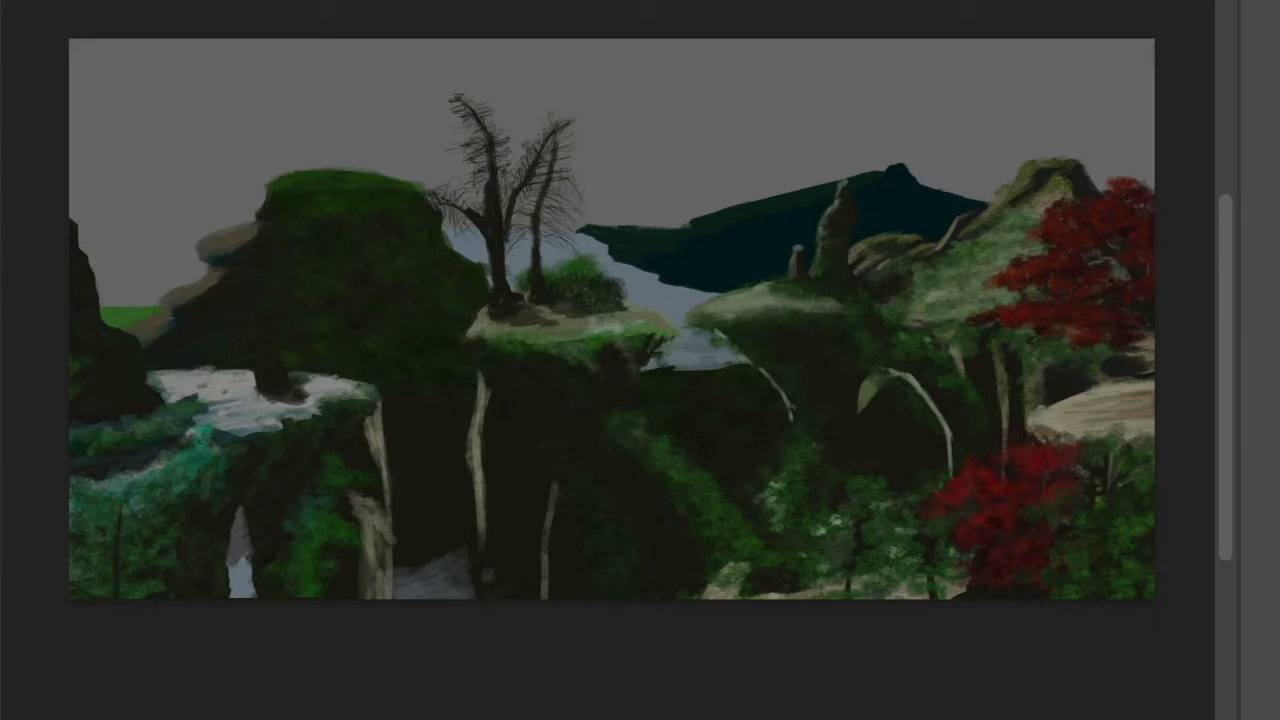
left_click_drag(535, 229, 731, 208)
mouse_move(888, 169)
left_mouse_down()
mouse_move(712, 212)
mouse_move(793, 195)
left_mouse_up()
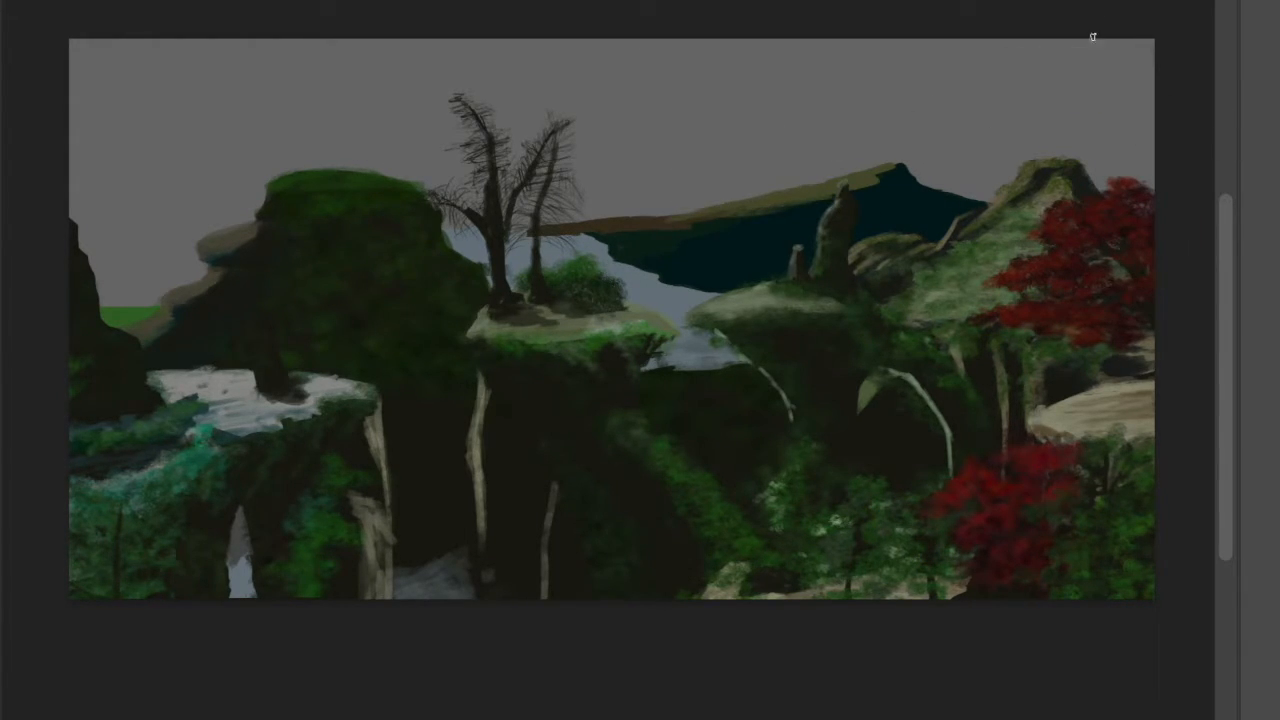
Paint a dark distant mountain range across the horizon and undo the last stroke
left_click(143, 2)
left_click(203, 89)
mouse_move(181, 288)
left_mouse_down()
mouse_move(200, 217)
mouse_move(909, 189)
mouse_move(923, 203)
left_mouse_up()
left_click_drag(1090, 190, 1142, 205)
key("ctrl+z")
Add brown highlights to the ridges and far-left slopes of the distant mountain range
mouse_move(826, 166)
left_mouse_down()
mouse_move(616, 195)
mouse_move(600, 172)
left_mouse_up()
left_click_drag(698, 178, 728, 184)
mouse_move(74, 220)
left_mouse_down()
mouse_move(130, 234)
mouse_move(136, 216)
mouse_move(126, 240)
mouse_move(176, 220)
left_mouse_up()
mouse_move(180, 280)
left_mouse_down()
mouse_move(86, 297)
mouse_move(194, 265)
left_mouse_up()
left_click_drag(172, 222, 250, 209)
left_click_drag(436, 192, 520, 181)
mouse_move(552, 186)
left_mouse_down()
mouse_move(604, 171)
mouse_move(714, 172)
left_mouse_up()
left_click_drag(222, 244, 142, 230)
left_click_drag(106, 250, 250, 216)
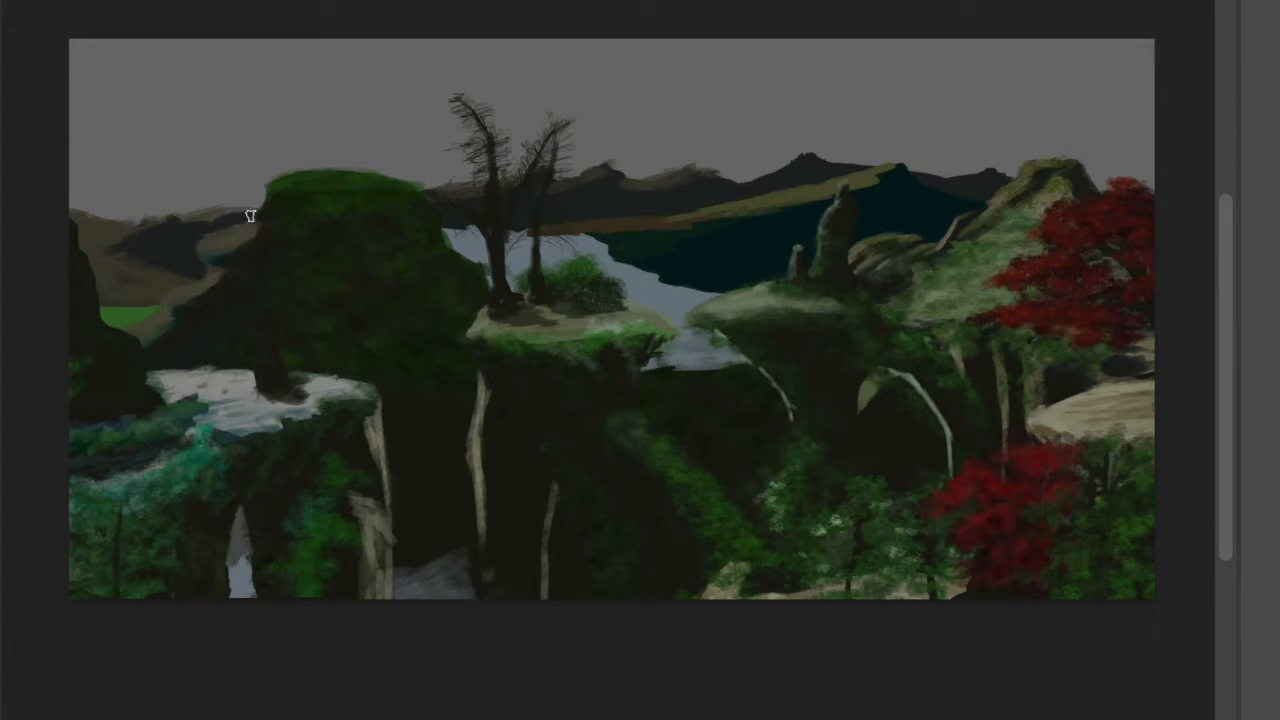
Shade the far-left slopes and tint the distant mountains and the shoreline below them dark purple
left_click_drag(114, 279, 183, 263)
left_click_drag(92, 258, 178, 290)
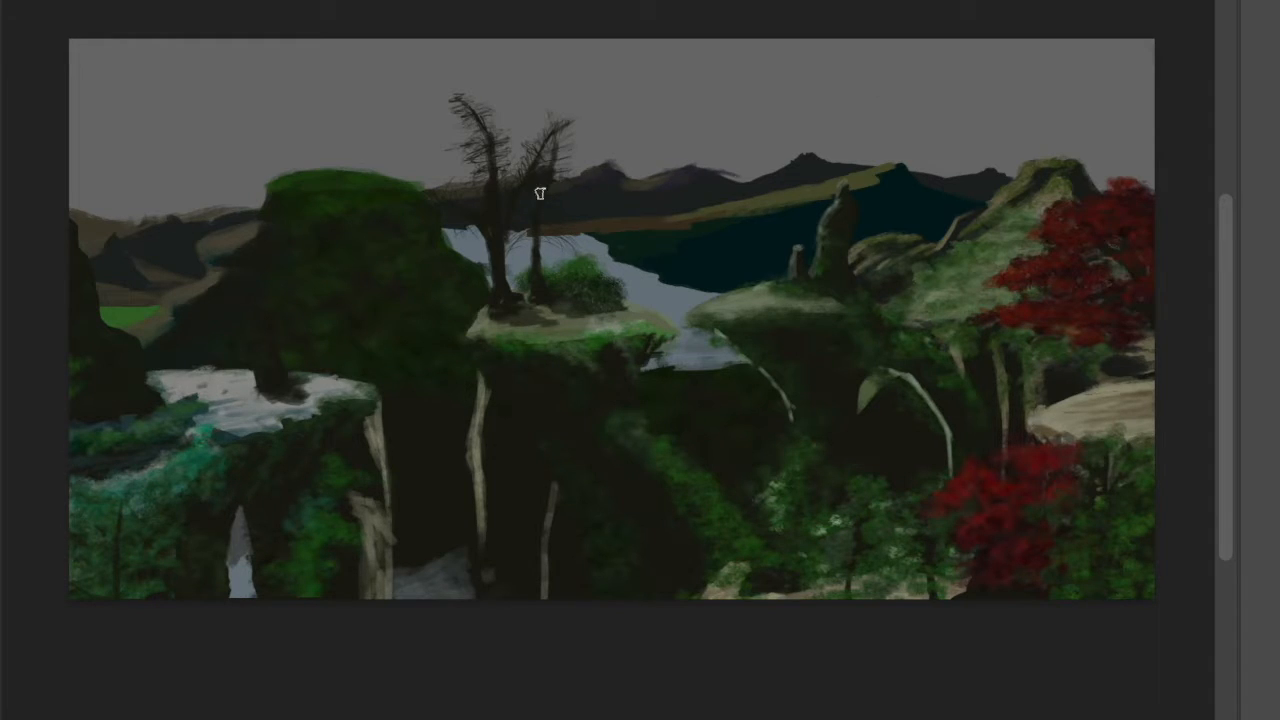
left_click_drag(750, 176, 872, 164)
left_click_drag(482, 191, 440, 192)
mouse_move(154, 240)
left_mouse_down()
mouse_move(189, 263)
mouse_move(154, 240)
mouse_move(222, 262)
left_mouse_up()
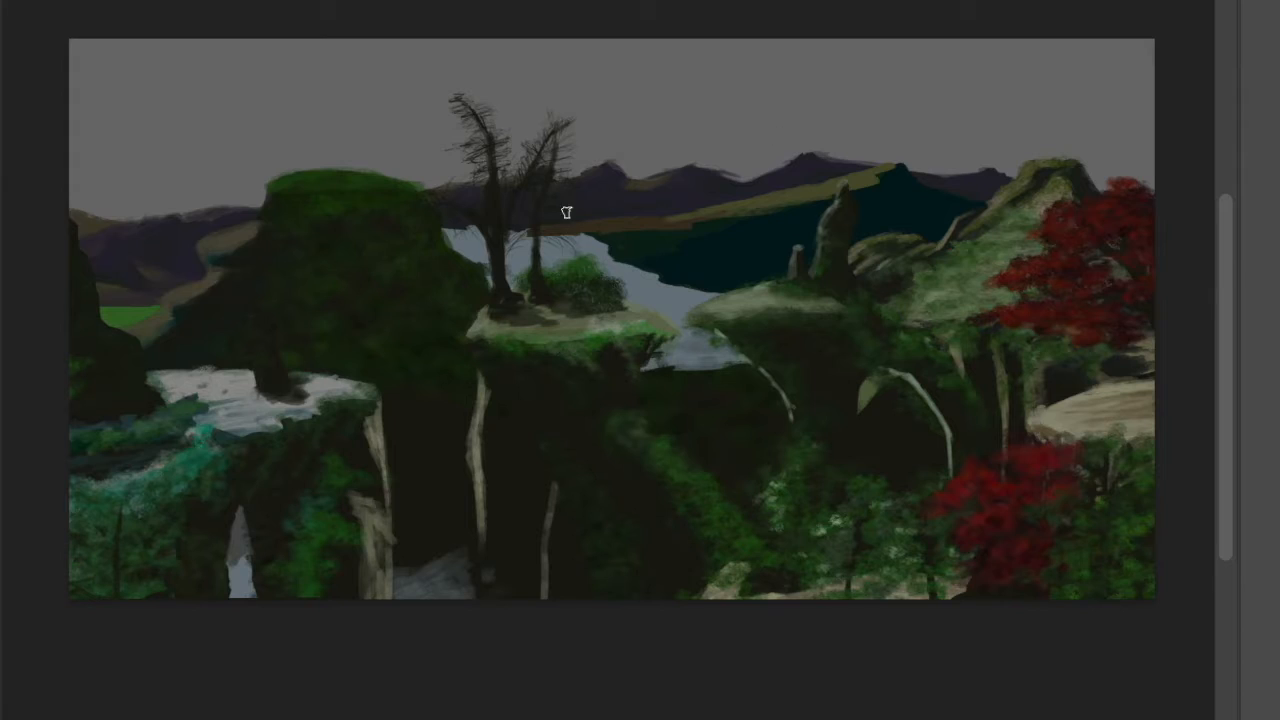
left_click_drag(619, 224, 602, 237)
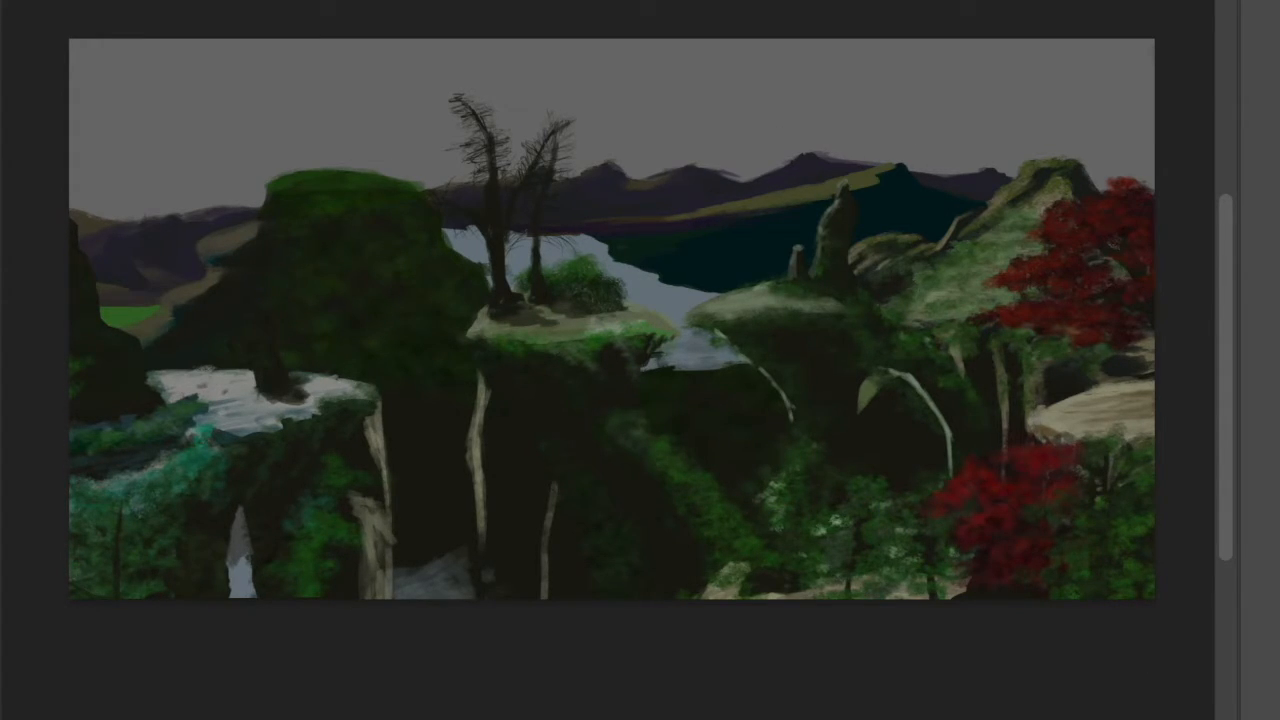
Block in the sky with deep blue above, grey-blue along the horizon and near-white at the left
left_click_drag(560, 44, 1109, 49)
mouse_move(885, 43)
left_mouse_down()
mouse_move(1149, 40)
mouse_move(995, 62)
left_mouse_up()
left_click_drag(1040, 155, 694, 174)
left_click_drag(951, 191, 842, 112)
mouse_move(1043, 57)
left_mouse_down()
mouse_move(1131, 43)
mouse_move(107, 47)
mouse_move(78, 105)
left_mouse_up()
mouse_move(230, 70)
left_mouse_down()
mouse_move(34, 100)
mouse_move(160, 180)
mouse_move(275, 138)
left_mouse_up()
mouse_move(354, 137)
left_mouse_down()
mouse_move(450, 120)
mouse_move(366, 180)
left_mouse_up()
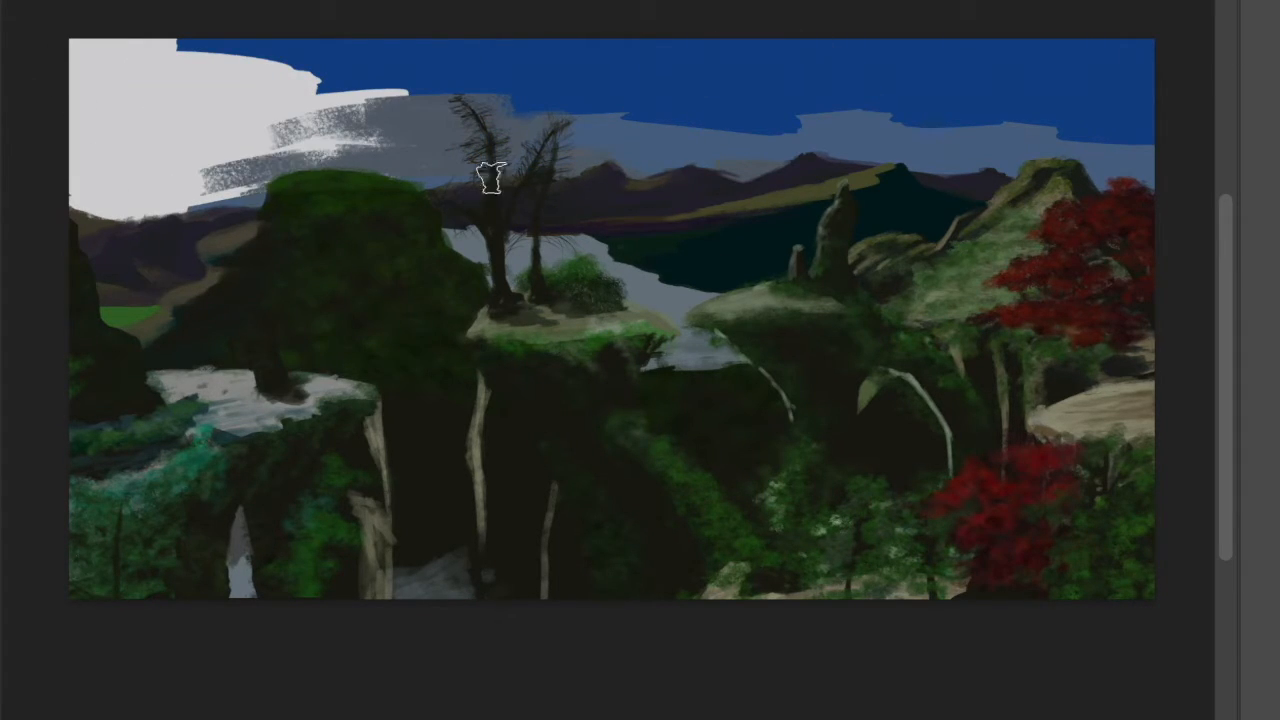
Blend the sky's colour blocks with soft white clouds above the mountain range
mouse_move(350, 65)
left_mouse_down()
mouse_move(245, 85)
mouse_move(350, 140)
mouse_move(250, 175)
left_mouse_up()
left_click(450, 143, "alt")
mouse_move(385, 115)
left_mouse_down()
mouse_move(300, 135)
mouse_move(429, 109)
mouse_move(612, 125)
mouse_move(900, 105)
mouse_move(1150, 110)
left_mouse_up()
Build up the clouds with light grey and purple-grey shading, and soften their edges with blue
left_click(194, 123, "alt")
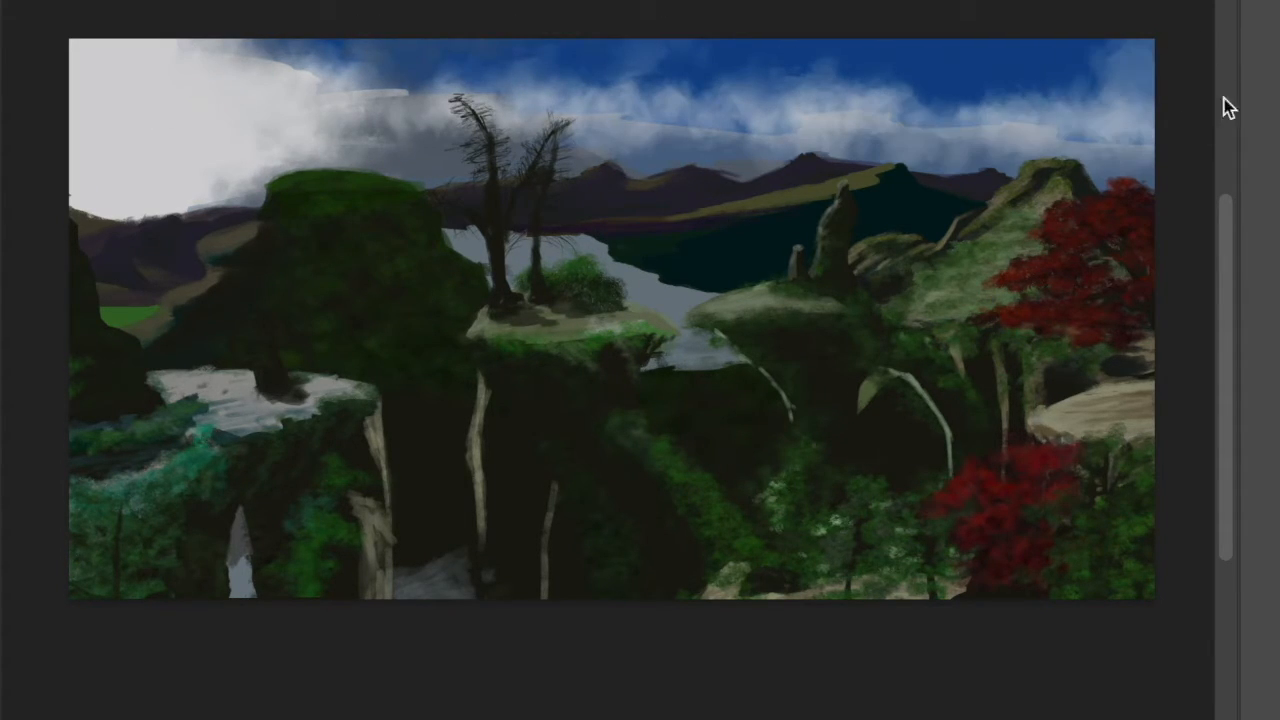
mouse_move(942, 137)
left_mouse_down()
mouse_move(1000, 80)
mouse_move(160, 86)
mouse_move(800, 160)
mouse_move(933, 135)
mouse_move(874, 88)
mouse_move(404, 48)
left_mouse_up()
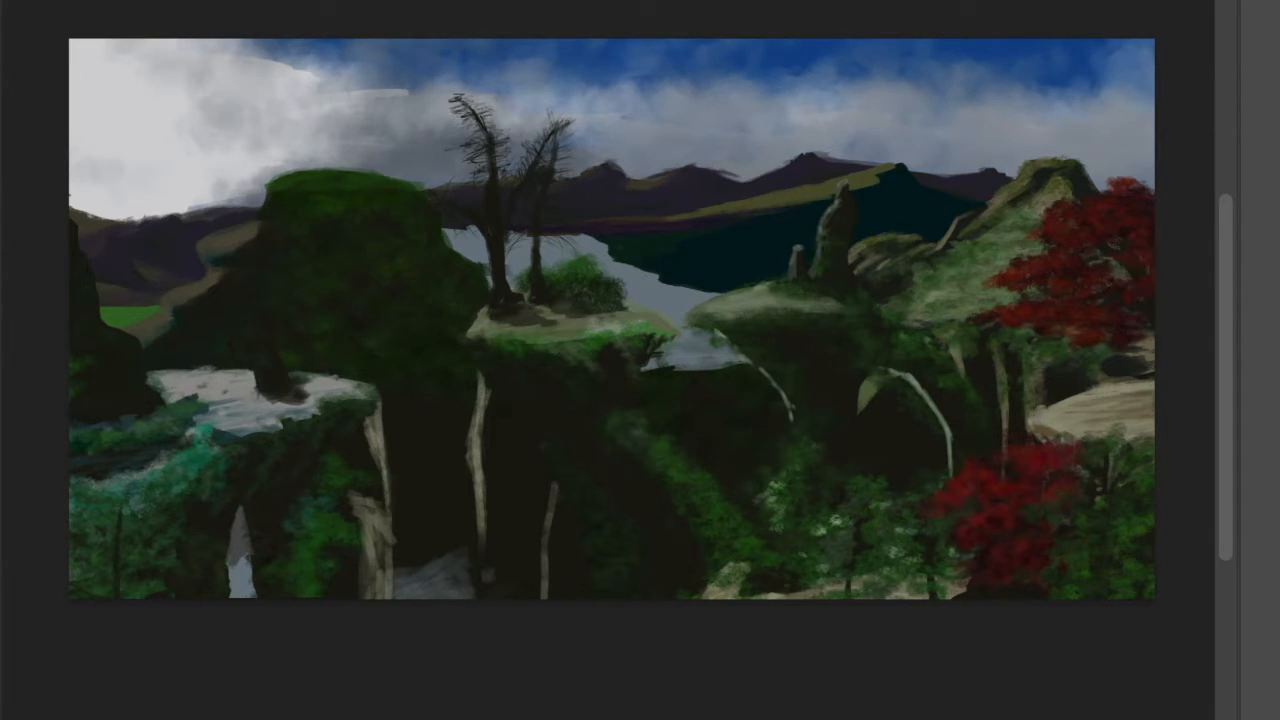
mouse_move(666, 116)
left_mouse_down()
mouse_move(1110, 138)
mouse_move(322, 129)
left_mouse_up()
mouse_move(600, 114)
left_mouse_down()
mouse_move(1110, 166)
mouse_move(1137, 134)
mouse_move(420, 96)
mouse_move(1106, 29)
left_mouse_up()
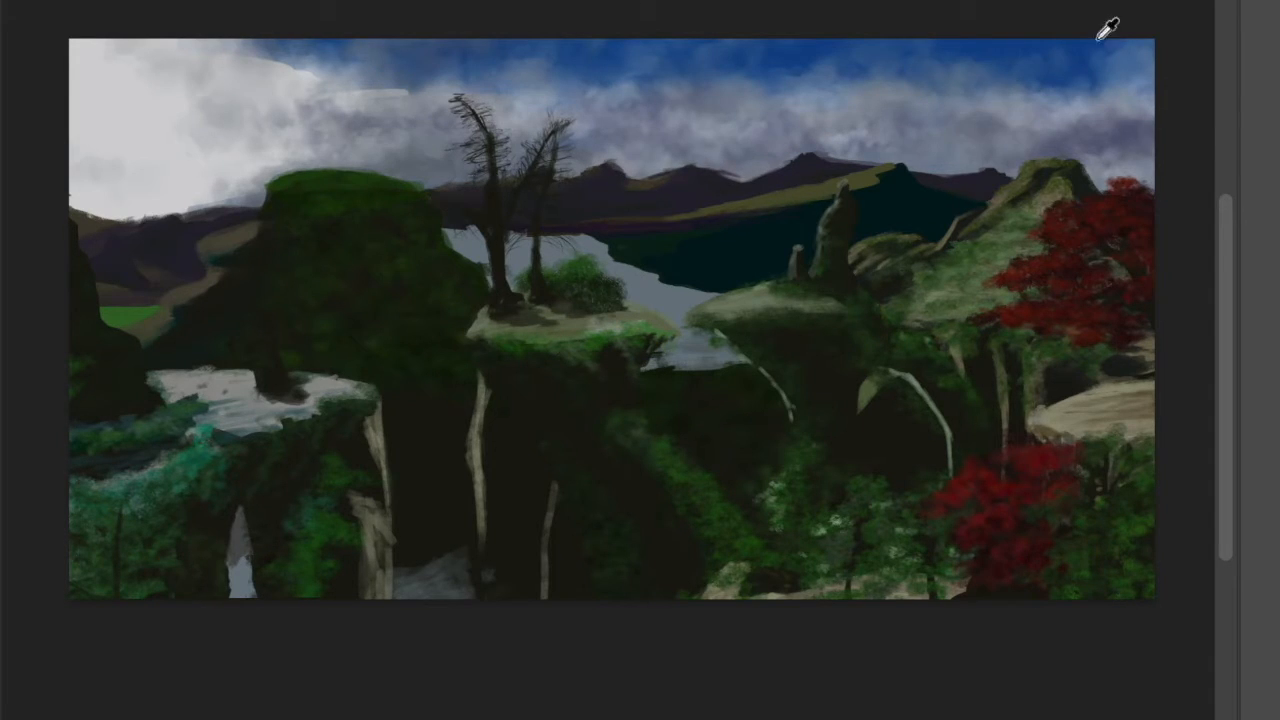
mouse_move(797, 99)
left_mouse_down()
mouse_move(331, 57)
mouse_move(156, 204)
mouse_move(486, 158)
left_mouse_up()
Brush soft grey mist into the gorge and the opening behind the central cliff
mouse_move(460, 470)
left_mouse_down()
mouse_move(94, 263)
mouse_move(657, 591)
left_mouse_up()
mouse_move(600, 468)
left_mouse_down()
mouse_move(794, 543)
mouse_move(760, 410)
left_mouse_up()
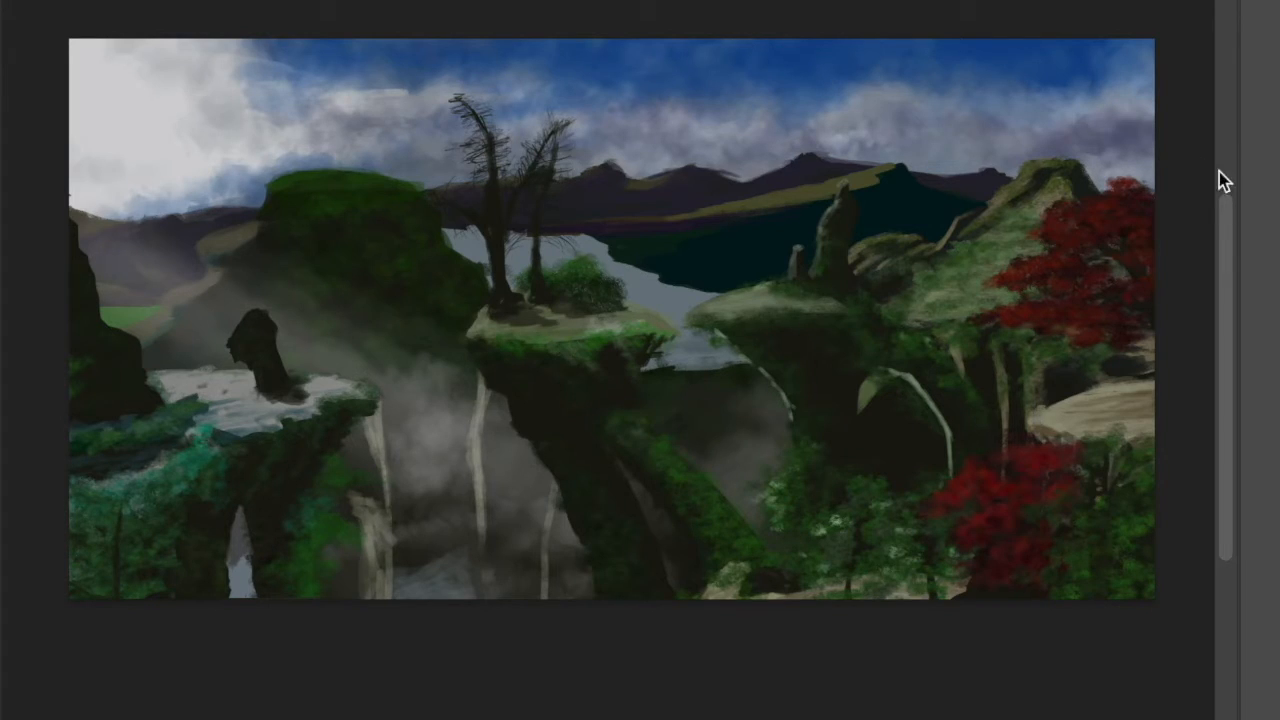
Paint a grey waterfall with vertical streaks below the river, undoing the first attempts
mouse_move(709, 366)
left_mouse_down()
mouse_move(651, 363)
mouse_move(763, 495)
mouse_move(729, 403)
mouse_move(740, 429)
mouse_move(700, 417)
mouse_move(765, 430)
mouse_move(774, 457)
mouse_move(669, 580)
left_mouse_up()
left_click_drag(685, 400, 750, 455)
key("ctrl+z")
key("ctrl+z")
key("ctrl+alt+z")
key("ctrl+alt+z")
key("ctrl+alt+z")
key("ctrl+alt+z")
left_click_drag(672, 395, 731, 607)
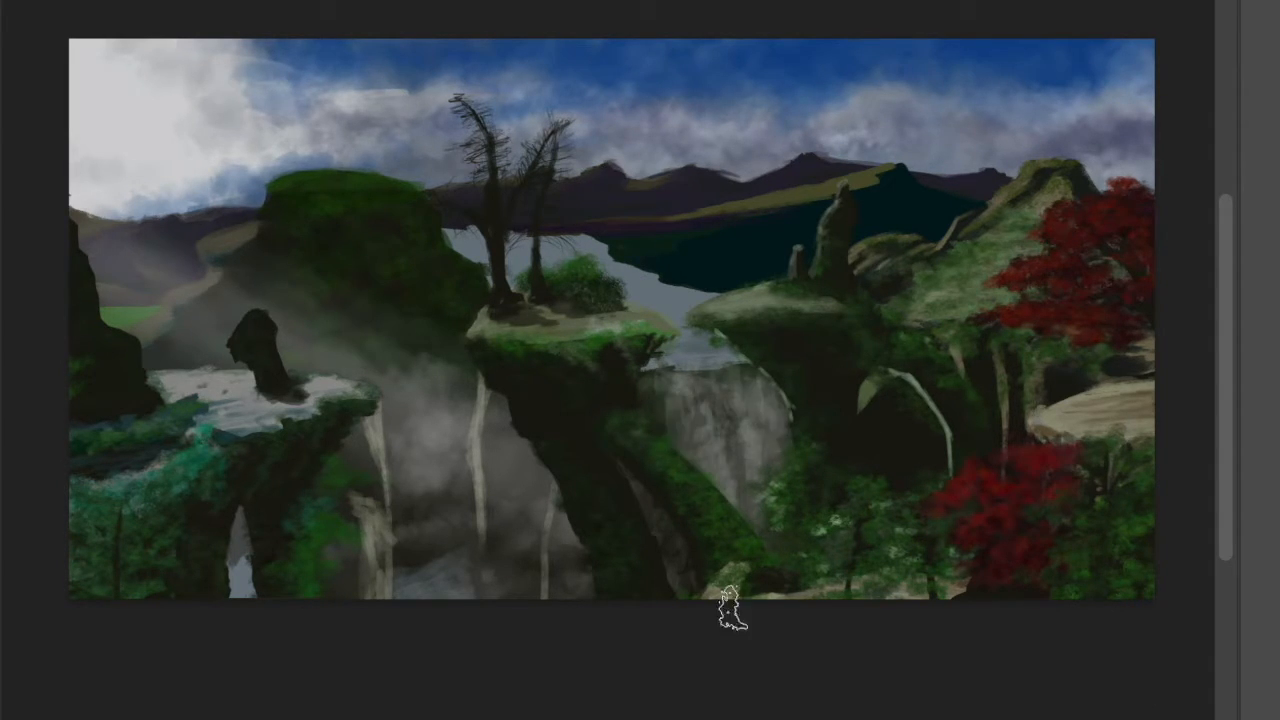
Undo the last waterfall strokes and rework its lighter vertical streaks with a smaller brush
key("ctrl+alt+z")
key("ctrl+alt+z")
key("bracketleft")
key("bracketleft")
key("bracketleft")
key("bracketleft")
key("bracketleft")
key("bracketleft")
mouse_move(759, 392)
left_mouse_down()
mouse_move(759, 448)
mouse_move(728, 474)
mouse_move(701, 416)
left_mouse_up()
key("ctrl+alt+z")
key("ctrl+alt+z")
Darken the river's far bank with irregular blue-grey strokes along the teal hill
left_click_drag(671, 289, 710, 302)
left_click_drag(634, 270, 666, 292)
left_click(662, 236, "alt")
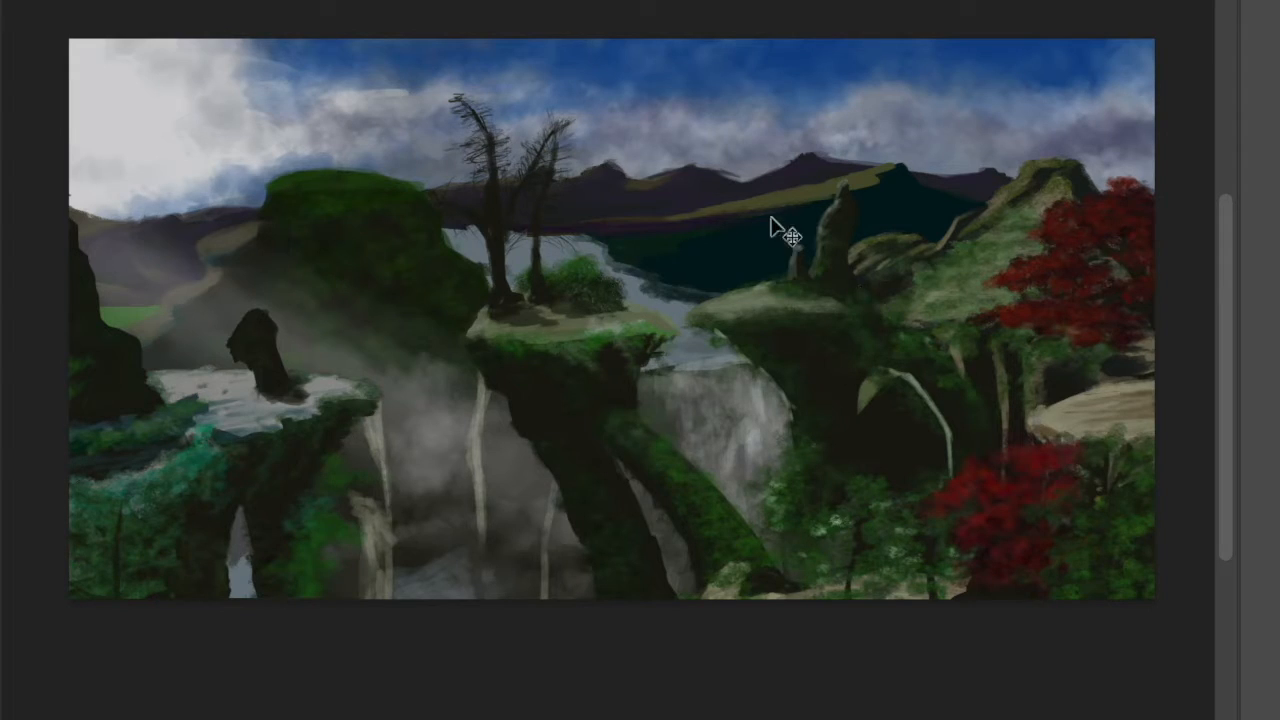
Paint faint green foliage in the misty gorge using a green sampled from the central cliff's grass
left_click(645, 312, "alt")
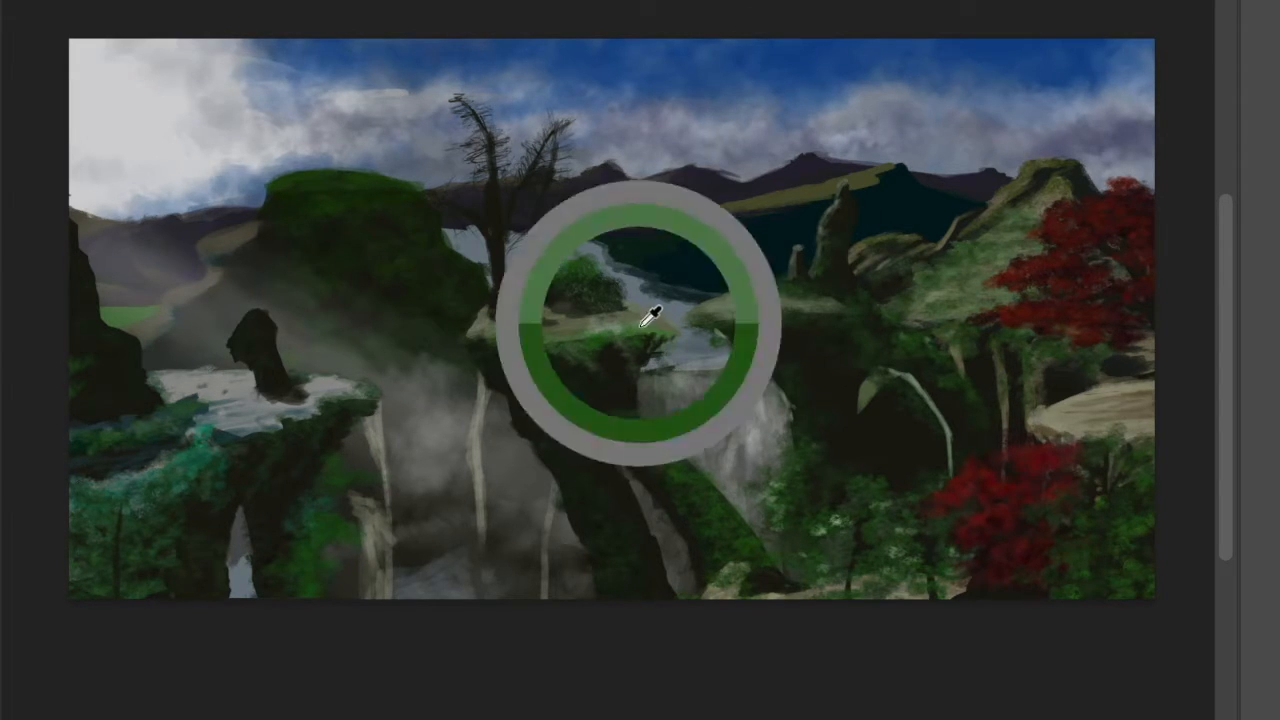
left_click_drag(393, 487, 414, 540)
left_click_drag(540, 480, 548, 515)
mouse_move(470, 555)
left_mouse_down()
mouse_move(475, 585)
mouse_move(550, 592)
left_mouse_up()
left_click_drag(672, 542, 681, 600)
mouse_move(532, 490)
left_mouse_down()
mouse_move(530, 549)
mouse_move(508, 572)
left_mouse_up()
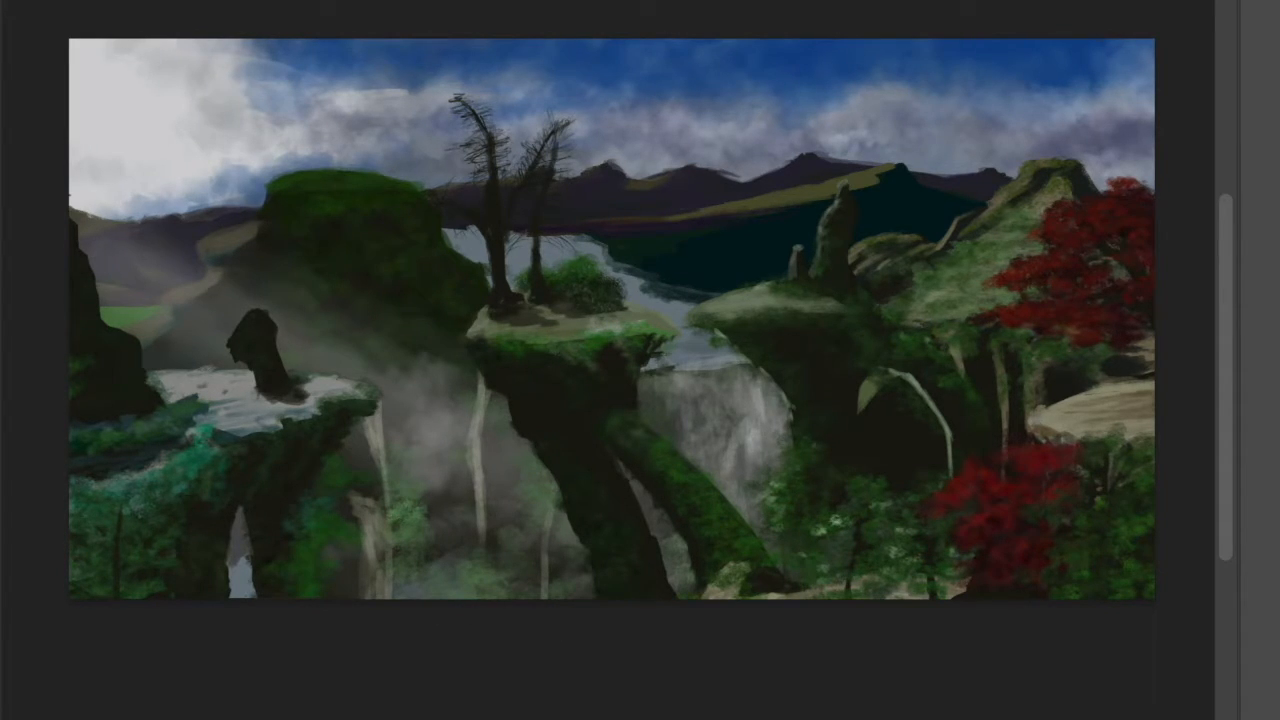
Retouch the distant mountains' ridgeline within a selection of their shape, and clear the selection
right_click(858, 171)
left_click(1058, 398)
type("i")
key("Return")
left_click_drag(457, 191, 820, 175)
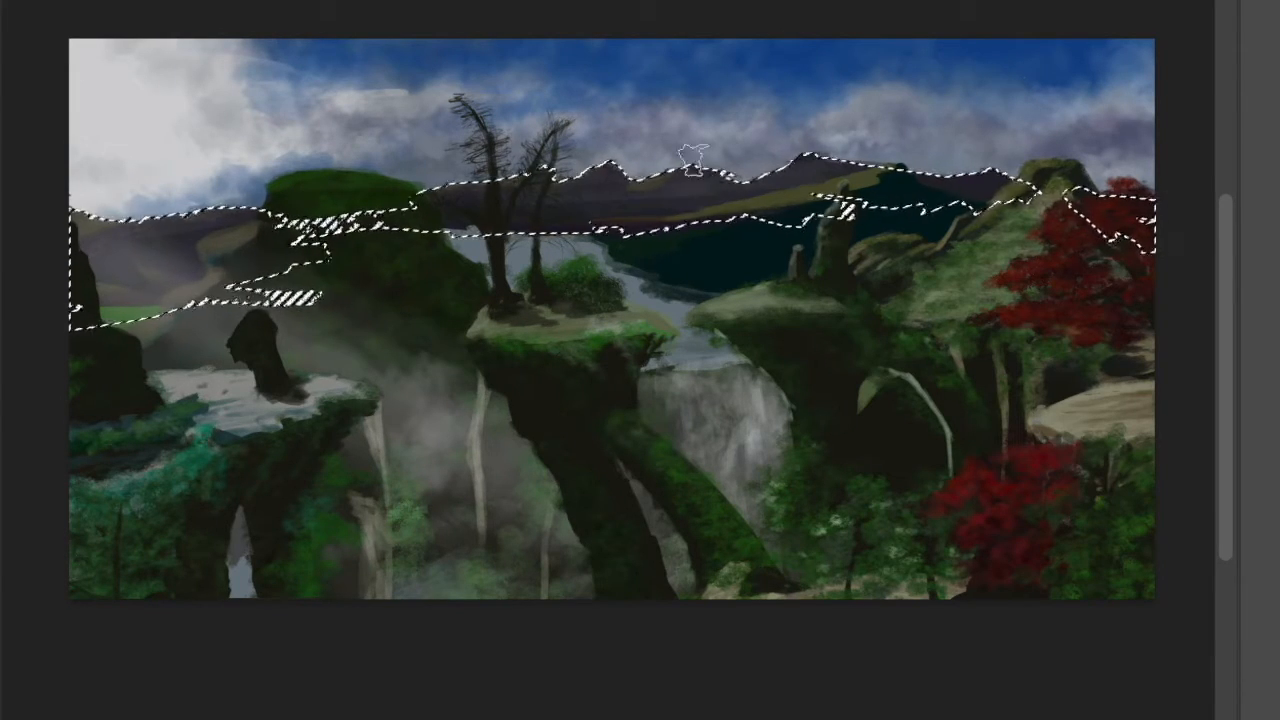
key("ctrl+d")
mouse_move(805, 113)
left_mouse_down()
mouse_move(607, 200)
mouse_move(724, 163)
left_mouse_up()
left_click_drag(808, 112, 727, 158)
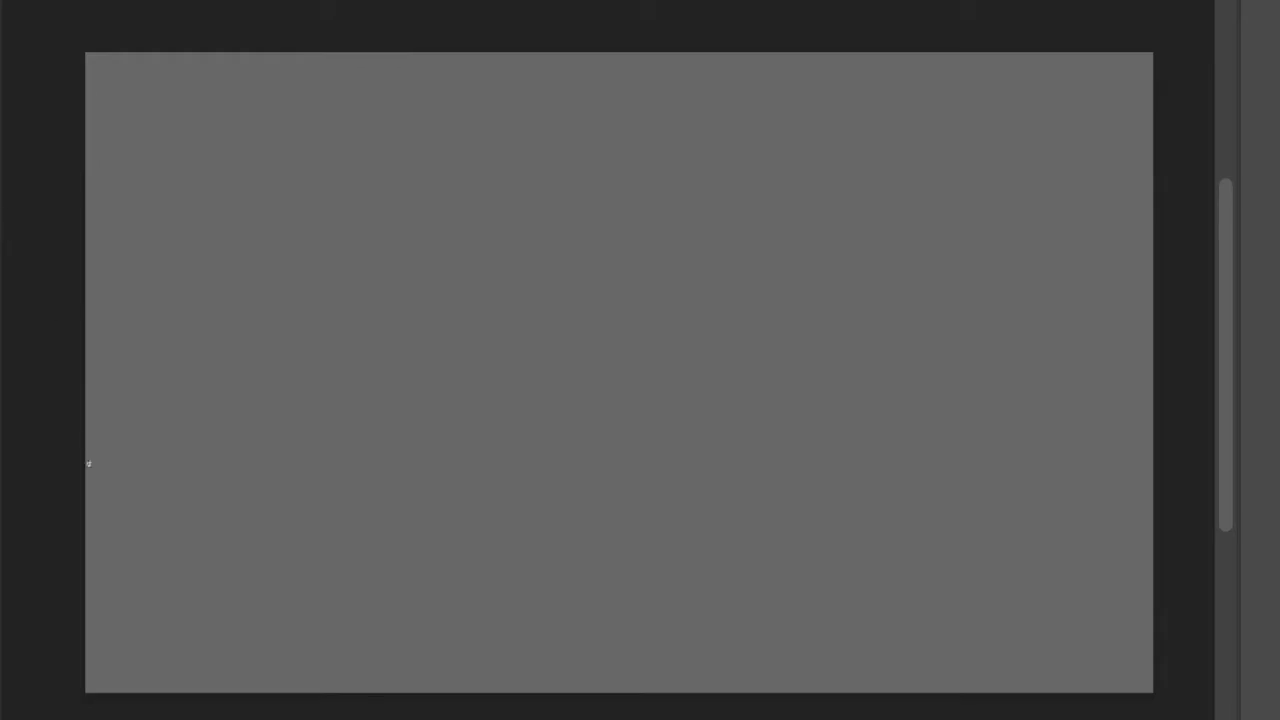
Draw a straight horizon line across a blank grey canvas and sketch the left mountains' outlines above it
left_click_drag(86, 433, 1056, 433)
right_click(496, 153)
key("Escape")
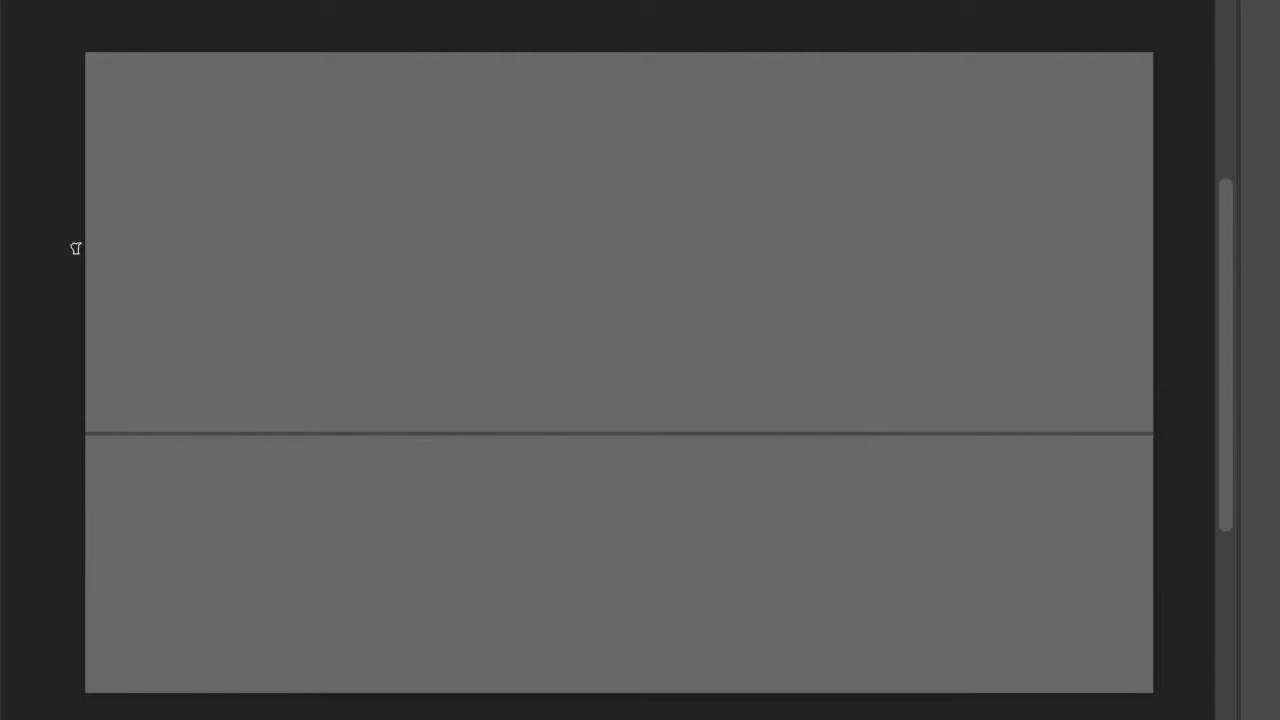
left_click_drag(80, 242, 278, 392)
mouse_move(142, 244)
left_mouse_down()
mouse_move(245, 184)
mouse_move(343, 203)
mouse_move(374, 227)
mouse_move(424, 316)
mouse_move(461, 288)
mouse_move(453, 279)
mouse_move(488, 331)
mouse_move(601, 408)
mouse_move(605, 448)
left_mouse_up()
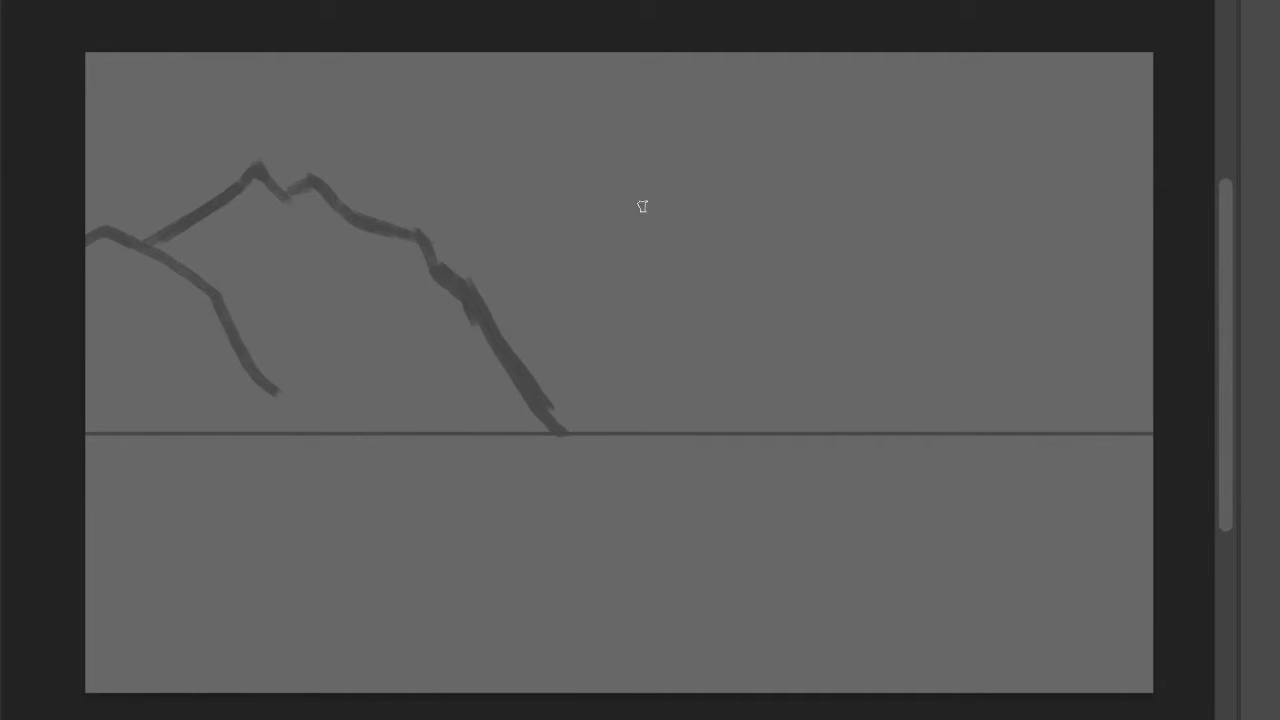
Move the horizon line and mountain sketch slightly down the canvas
key("ctrl+t")
left_click_drag(534, 382, 534, 408)
key("Return")
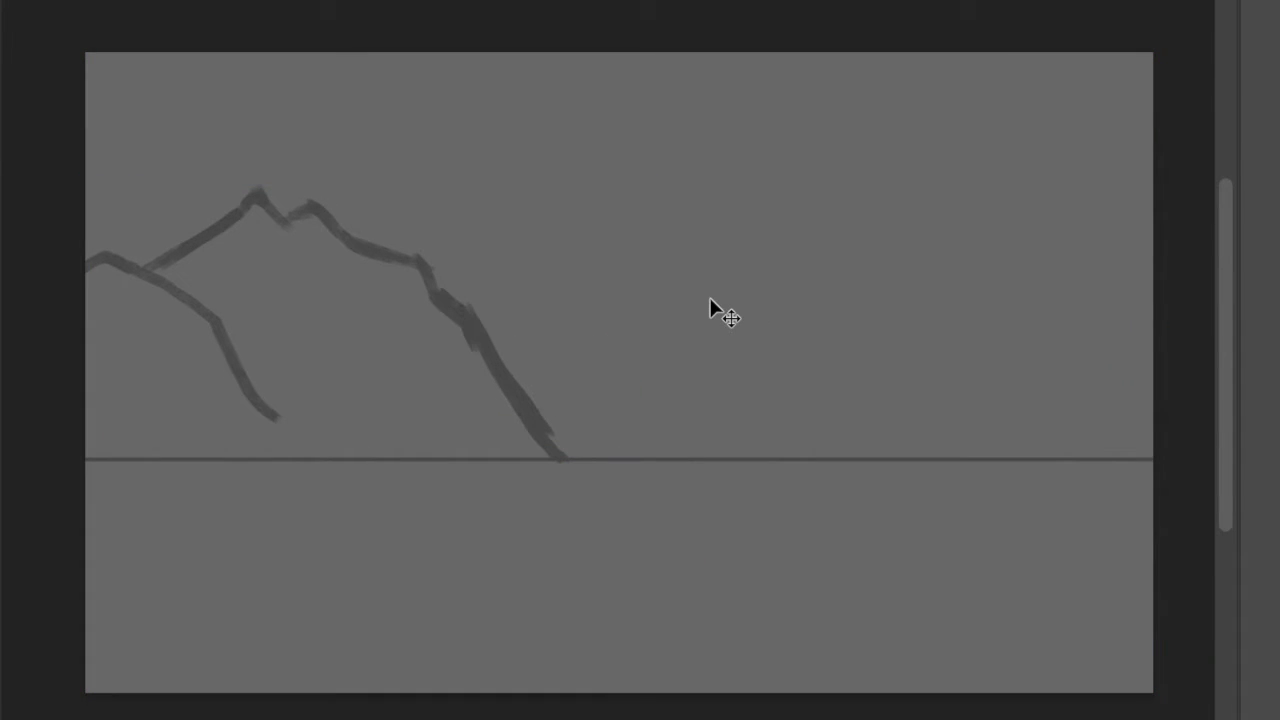
Extend the left slope to the horizon and sketch the central, right and distant mountain ridges
left_click_drag(256, 398, 331, 442)
mouse_move(490, 345)
left_mouse_down()
mouse_move(689, 239)
mouse_move(719, 250)
mouse_move(1050, 212)
left_mouse_up()
mouse_move(1160, 205)
left_mouse_down()
mouse_move(880, 366)
mouse_move(926, 286)
mouse_move(831, 404)
left_mouse_up()
left_click_drag(1007, 292, 1154, 416)
left_click_drag(880, 232, 608, 455)
mouse_move(356, 225)
left_mouse_down()
mouse_move(532, 171)
mouse_move(623, 170)
mouse_move(751, 195)
mouse_move(728, 190)
mouse_move(851, 133)
mouse_move(1005, 205)
left_mouse_up()
left_click_drag(509, 200, 586, 225)
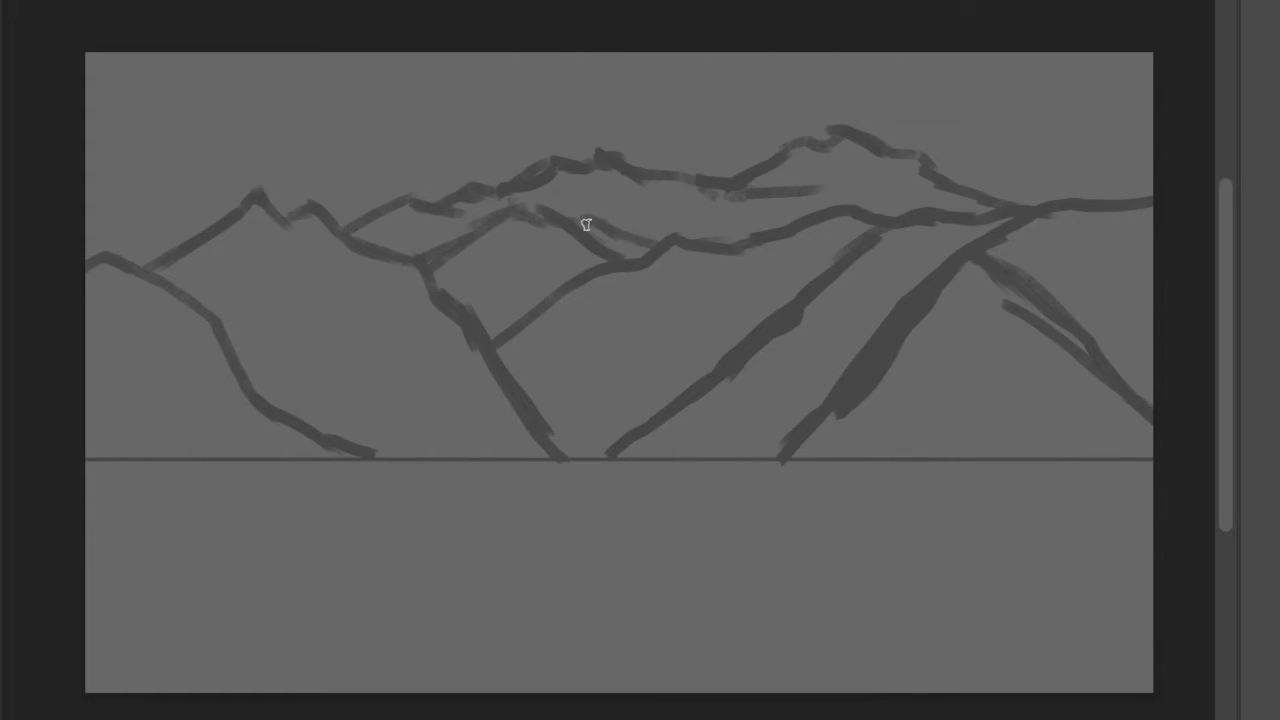
Paint the left mountains as solid dark grey masses over their sketch, with softly blended shading on the slopes
left_click_drag(1154, 380, 1129, 380)
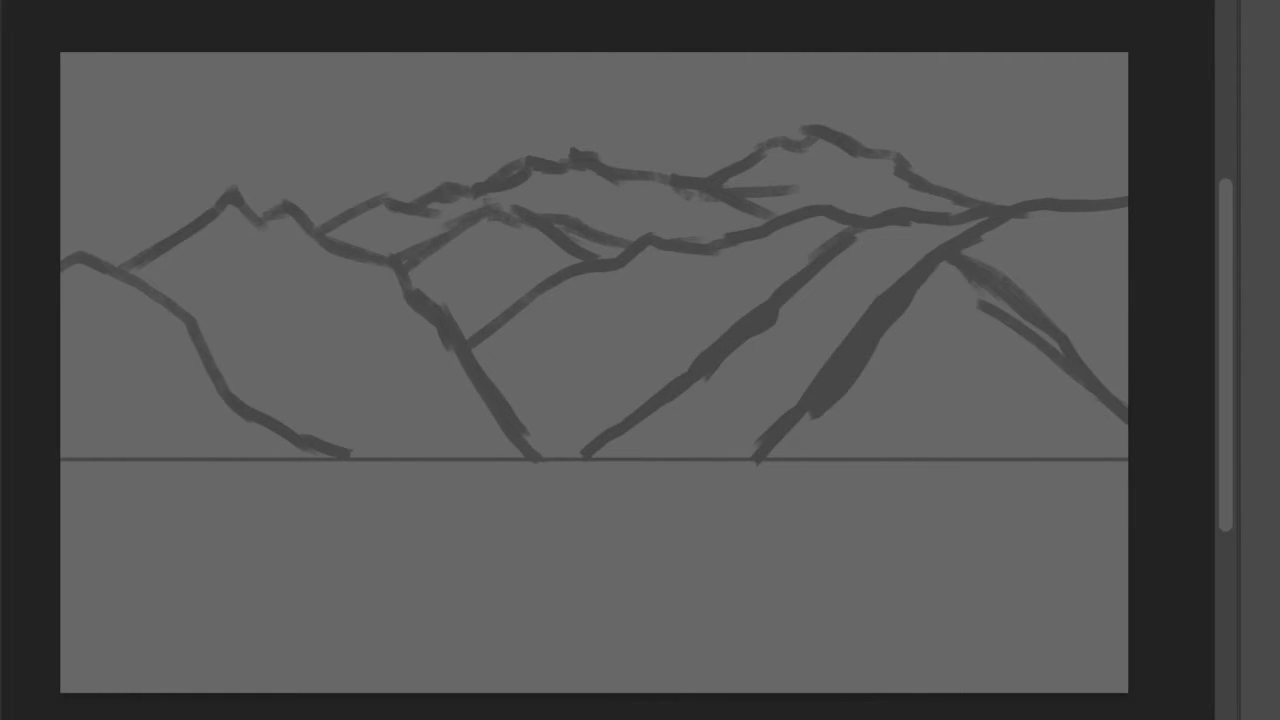
mouse_move(70, 253)
left_mouse_down()
mouse_move(308, 423)
mouse_move(304, 442)
mouse_move(172, 388)
mouse_move(220, 390)
mouse_move(150, 330)
left_mouse_up()
mouse_move(392, 283)
left_mouse_down()
mouse_move(366, 355)
mouse_move(423, 323)
mouse_move(412, 312)
mouse_move(323, 417)
mouse_move(429, 329)
mouse_move(366, 323)
mouse_move(370, 400)
mouse_move(430, 340)
mouse_move(452, 370)
left_mouse_up()
left_click(320, 372, "alt")
mouse_move(150, 255)
left_mouse_down()
mouse_move(229, 209)
mouse_move(457, 349)
mouse_move(245, 249)
left_mouse_up()
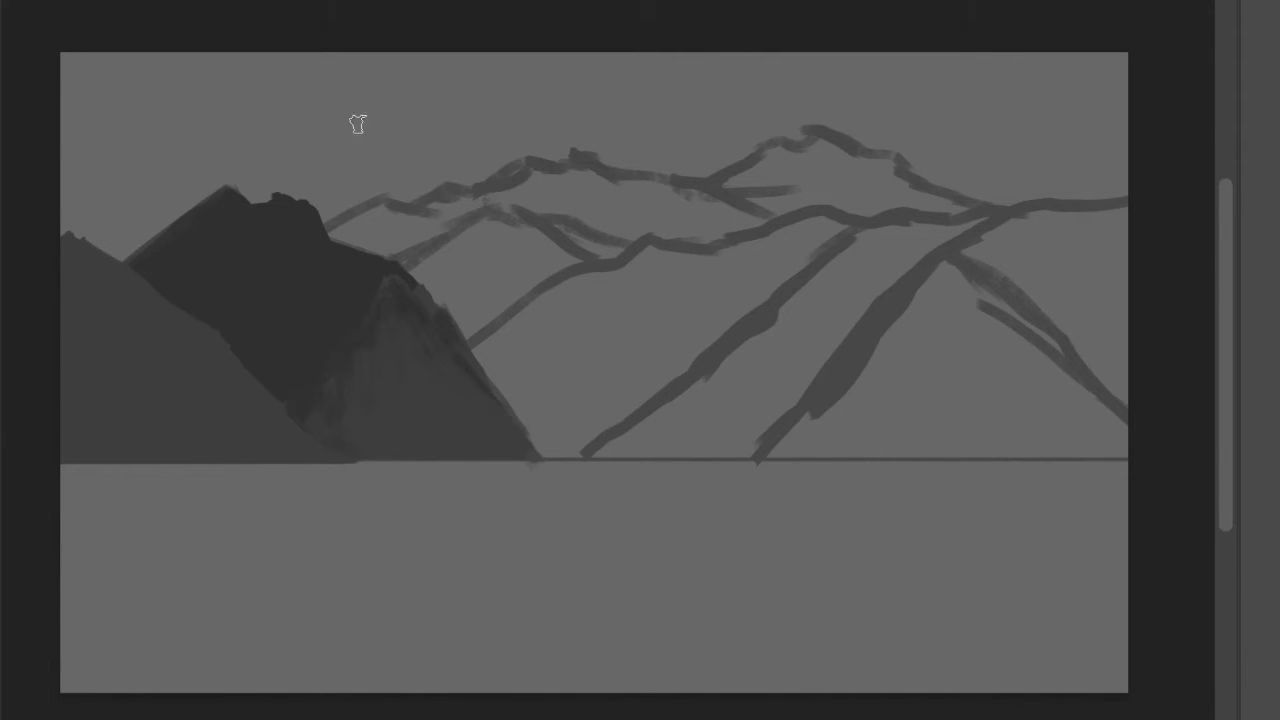
left_click_drag(318, 302, 398, 272)
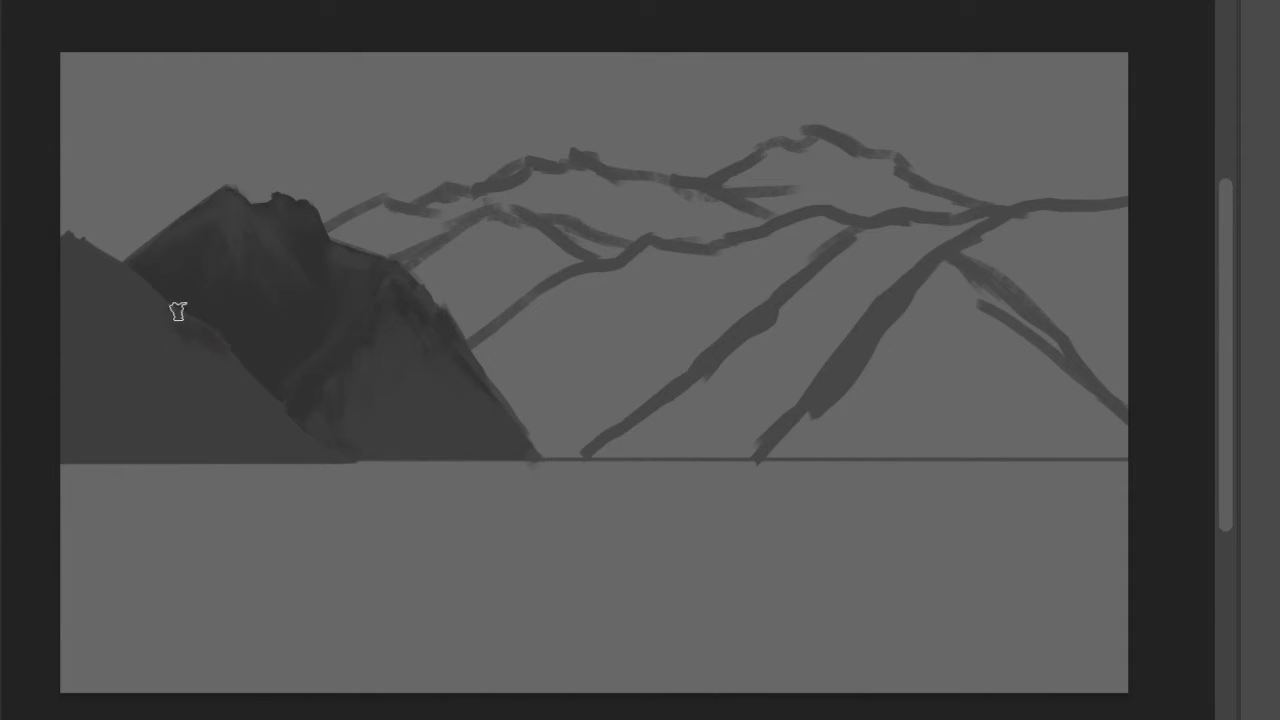
Block in the right mountain and the long central ridge in dark grey down to the horizon line
mouse_move(945, 258)
left_mouse_down()
mouse_move(1066, 213)
mouse_move(700, 454)
mouse_move(1125, 447)
mouse_move(1110, 417)
mouse_move(1185, 291)
left_mouse_up()
scroll(929, 498, "right", 1)
scroll(929, 498, "left", 2)
mouse_move(984, 293)
left_mouse_down()
mouse_move(922, 288)
mouse_move(1043, 426)
mouse_move(1171, 438)
mouse_move(1094, 286)
mouse_move(1009, 180)
mouse_move(1130, 350)
mouse_move(1171, 262)
left_mouse_up()
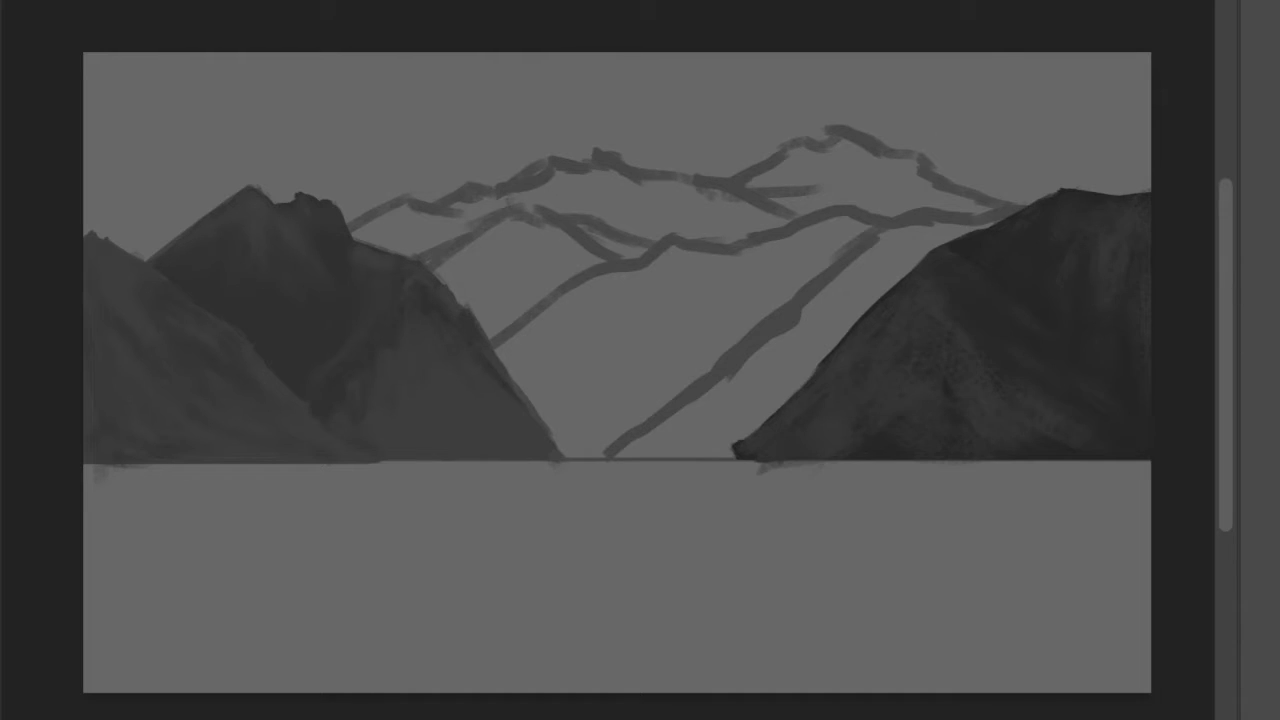
mouse_move(500, 357)
left_mouse_down()
mouse_move(620, 266)
mouse_move(1014, 220)
mouse_move(583, 437)
mouse_move(520, 455)
left_mouse_up()
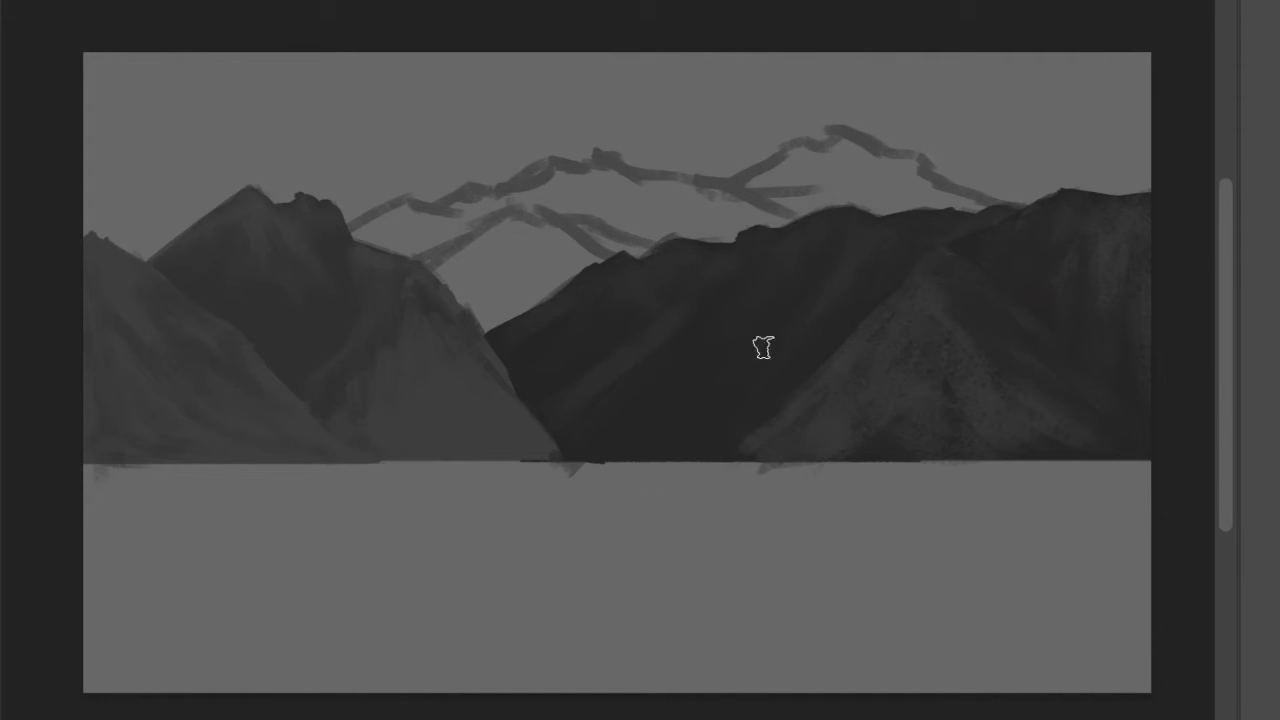
Shade the distant mountains with light grey faces and darker ridges and creases
mouse_move(398, 220)
left_mouse_down()
mouse_move(552, 173)
mouse_move(615, 178)
mouse_move(515, 194)
mouse_move(793, 174)
mouse_move(1046, 223)
mouse_move(634, 221)
mouse_move(678, 202)
left_mouse_up()
mouse_move(350, 214)
left_mouse_down()
mouse_move(460, 209)
mouse_move(437, 230)
mouse_move(442, 254)
mouse_move(536, 262)
mouse_move(566, 289)
mouse_move(601, 154)
mouse_move(560, 158)
mouse_move(708, 194)
mouse_move(800, 135)
mouse_move(817, 144)
mouse_move(792, 189)
mouse_move(643, 257)
mouse_move(1078, 220)
mouse_move(853, 144)
mouse_move(510, 230)
left_mouse_up()
mouse_move(571, 330)
left_mouse_down()
mouse_move(620, 163)
mouse_move(640, 230)
mouse_move(854, 149)
mouse_move(766, 218)
left_mouse_up()
left_click_drag(604, 222, 620, 166)
left_click_drag(535, 266, 418, 208)
mouse_move(604, 154)
left_mouse_down()
mouse_move(646, 183)
mouse_move(630, 256)
left_mouse_up()
mouse_move(800, 162)
left_mouse_down()
mouse_move(519, 285)
mouse_move(389, 263)
left_mouse_up()
Paint a dark forest with a textured foliage brush along the foot of the right, central and left mountains
right_click(841, 521)
double_click(1014, 514)
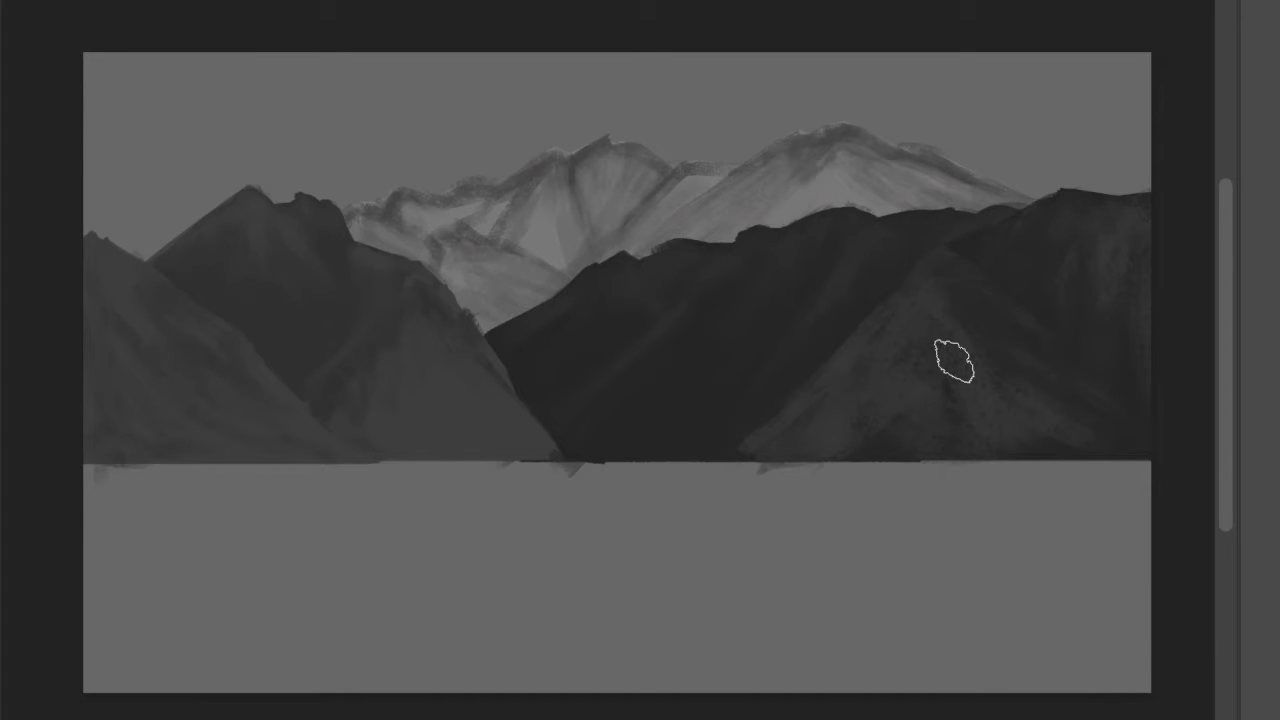
mouse_move(1134, 411)
left_mouse_down()
mouse_move(1103, 320)
mouse_move(1100, 455)
left_mouse_up()
mouse_move(965, 348)
left_mouse_down()
mouse_move(949, 420)
mouse_move(709, 437)
mouse_move(750, 425)
left_mouse_up()
left_click_drag(1047, 372, 764, 336)
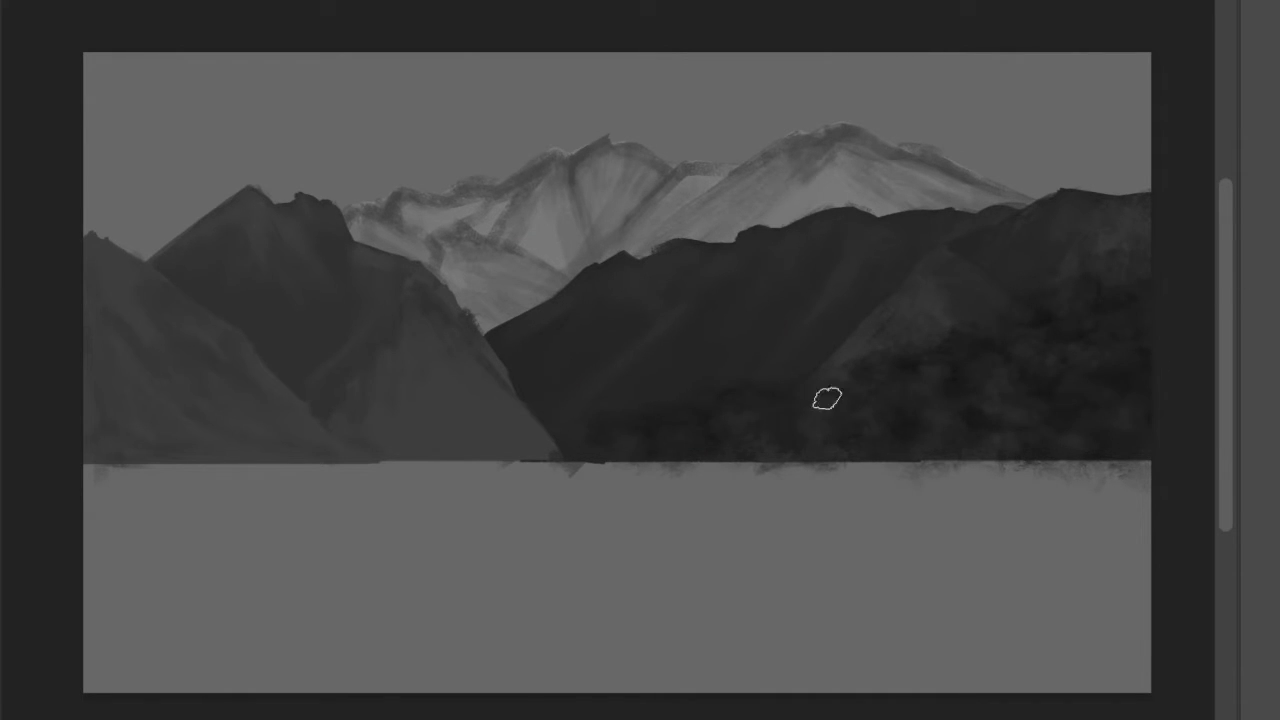
mouse_move(638, 436)
left_mouse_down()
mouse_move(675, 424)
mouse_move(576, 416)
mouse_move(562, 385)
mouse_move(540, 422)
mouse_move(452, 440)
left_mouse_up()
left_click_drag(468, 380, 362, 440)
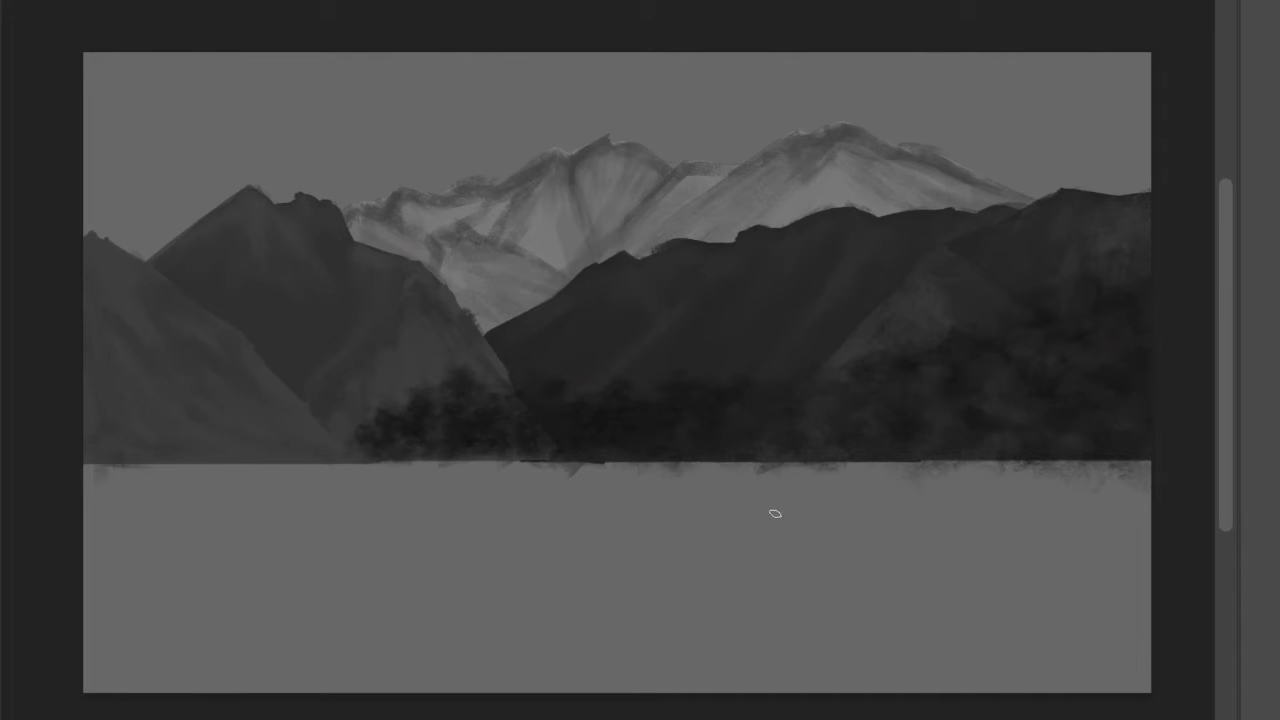
left_click_drag(1105, 455, 1145, 488)
mouse_move(548, 434)
left_mouse_down()
mouse_move(618, 398)
mouse_move(750, 395)
mouse_move(1102, 301)
mouse_move(1089, 348)
mouse_move(1005, 340)
mouse_move(847, 405)
mouse_move(998, 347)
mouse_move(1026, 311)
left_mouse_up()
Draw thin light and dark tree trunks in the left foreground with a narrow brush
right_click(288, 287)
double_click(540, 494)
left_click_drag(107, 125, 114, 304)
left_click_drag(125, 98, 127, 430)
left_click_drag(110, 240, 105, 535)
key("x")
left_click_drag(131, 327, 145, 576)
left_click_drag(151, 386, 137, 472)
left_click_drag(182, 334, 197, 588)
left_click_drag(165, 205, 150, 398)
left_click_drag(170, 70, 176, 276)
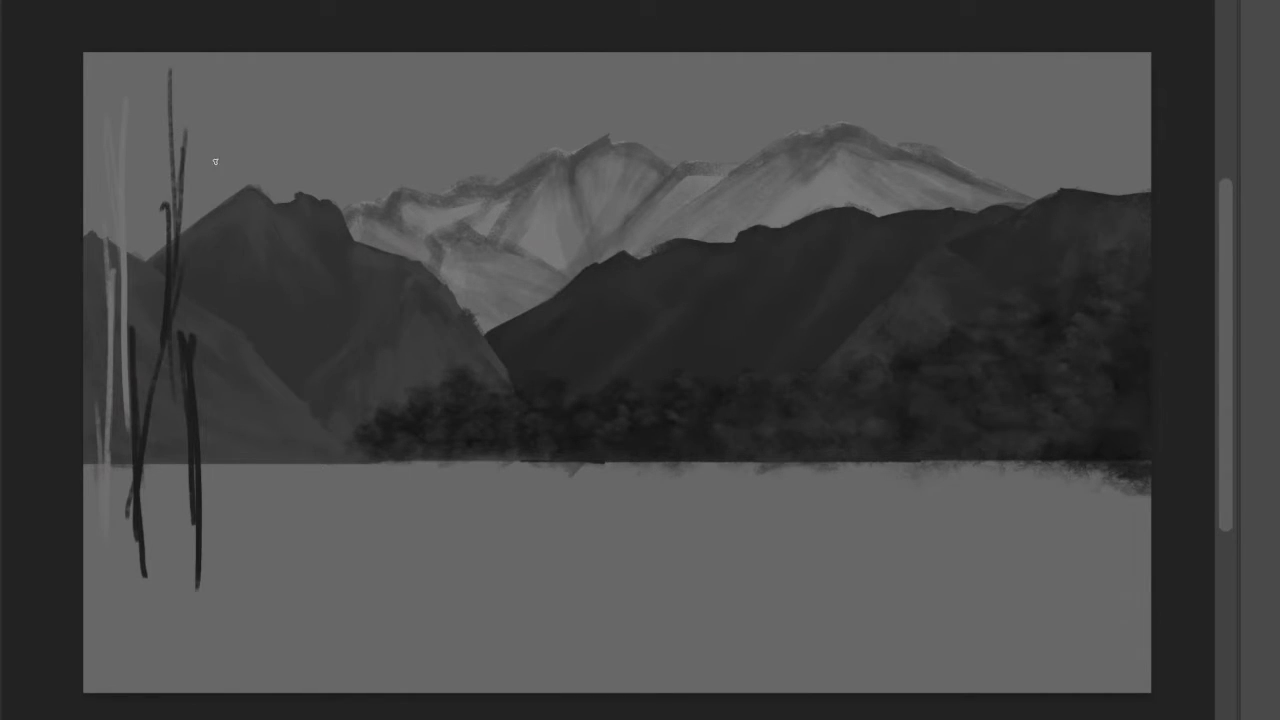
left_click_drag(213, 162, 176, 330)
Cover the left foreground trunks with leafy dark foliage and add grass strokes beneath the trees
right_click(343, 205)
right_click(520, 537)
right_click(523, 323)
left_click(825, 235)
mouse_move(240, 218)
left_mouse_down()
mouse_move(209, 391)
mouse_move(143, 311)
mouse_move(209, 117)
mouse_move(137, 322)
mouse_move(194, 289)
mouse_move(160, 200)
mouse_move(97, 449)
mouse_move(150, 530)
left_mouse_up()
mouse_move(240, 365)
left_mouse_down()
mouse_move(266, 463)
mouse_move(243, 303)
mouse_move(209, 446)
mouse_move(194, 447)
left_mouse_up()
Add a new layer and paint lighter grass blades and a ragged bank edge under the left trees
key("super+shift+n")
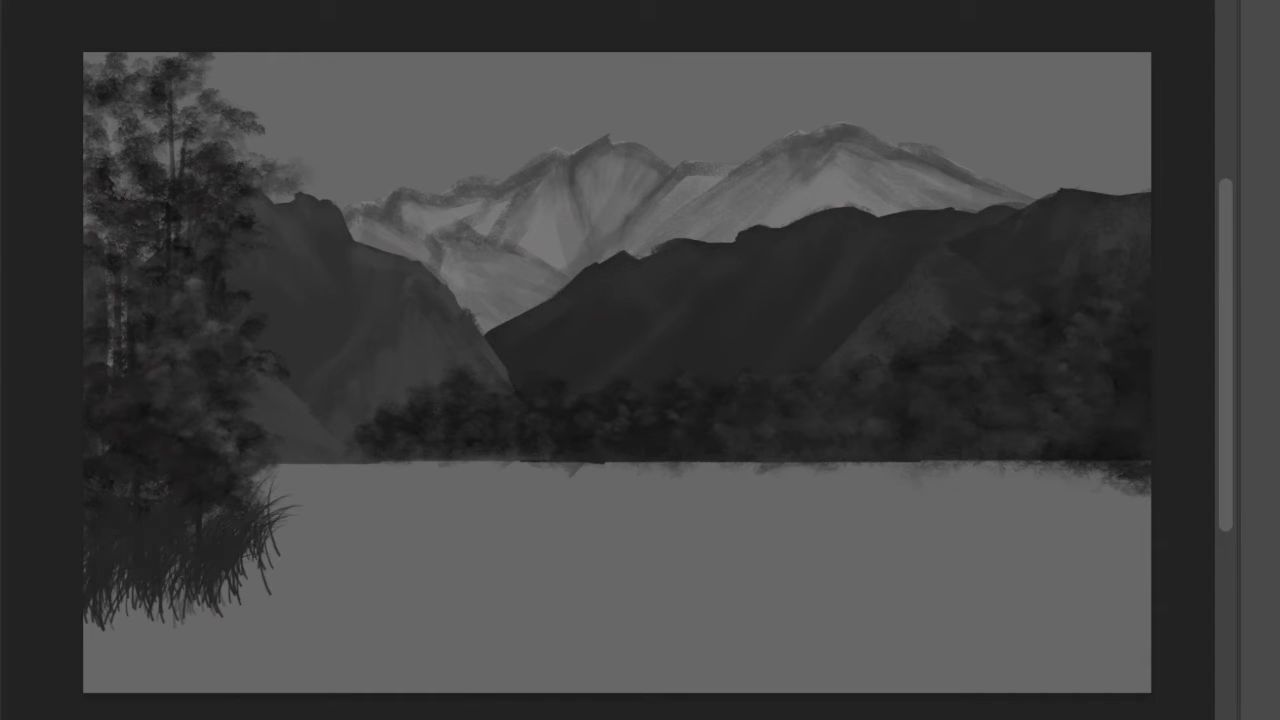
mouse_move(110, 570)
left_mouse_down()
mouse_move(250, 515)
mouse_move(235, 550)
mouse_move(150, 595)
mouse_move(225, 550)
left_mouse_up()
mouse_move(130, 615)
left_mouse_down()
mouse_move(100, 609)
mouse_move(194, 606)
mouse_move(295, 560)
mouse_move(108, 622)
left_mouse_up()
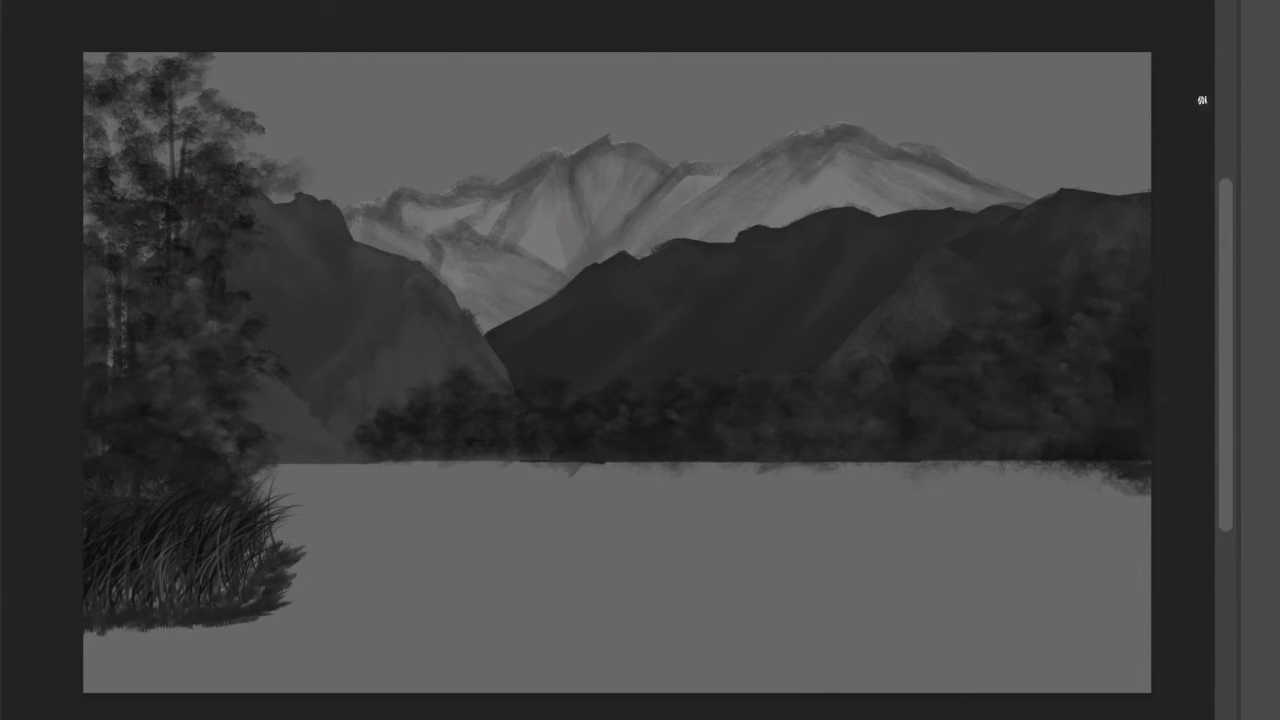
Block in the lake with a dark grey tone and paint a darker shadow below the grassy bank
right_click(592, 323)
left_click(803, 535)
key("Return")
left_click_drag(893, 652, 153, 598)
left_click_drag(160, 495, 1160, 495)
mouse_move(244, 486)
left_mouse_down()
mouse_move(1109, 495)
mouse_move(420, 480)
mouse_move(294, 529)
mouse_move(837, 523)
mouse_move(245, 558)
mouse_move(311, 654)
mouse_move(1163, 560)
mouse_move(649, 688)
mouse_move(206, 674)
left_mouse_up()
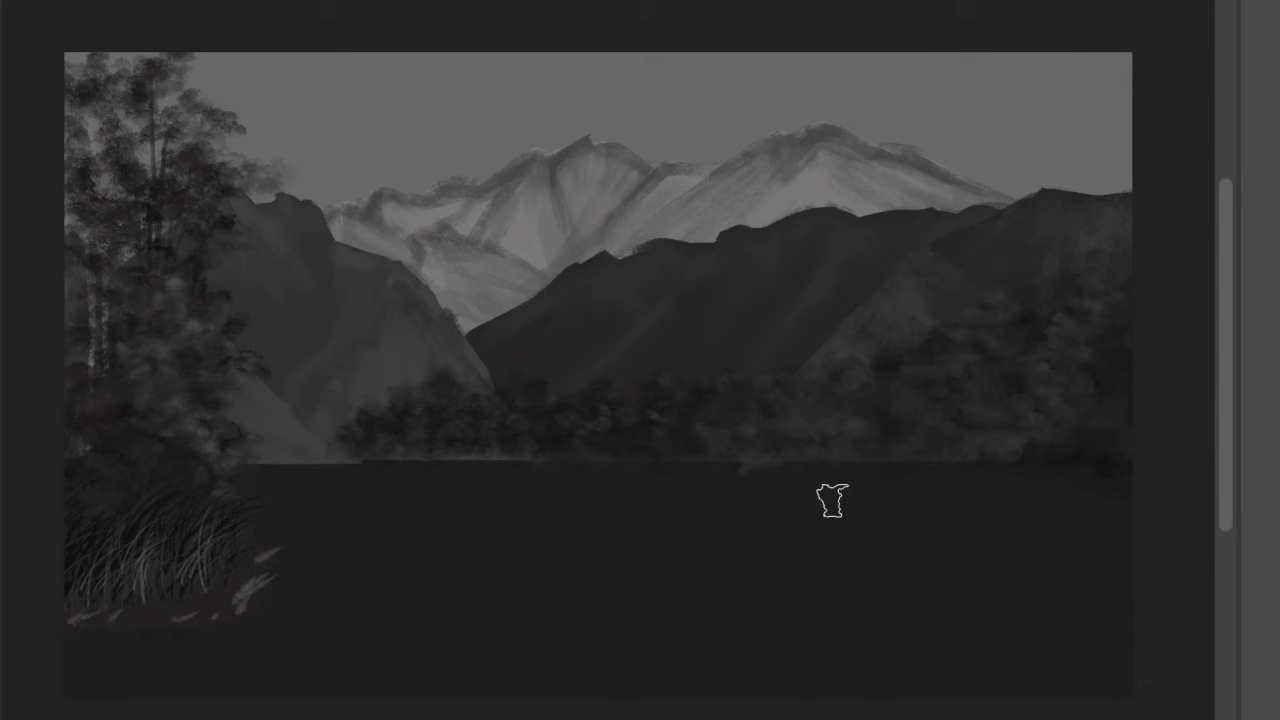
mouse_move(238, 620)
left_mouse_down()
mouse_move(57, 674)
mouse_move(266, 611)
mouse_move(250, 637)
left_mouse_up()
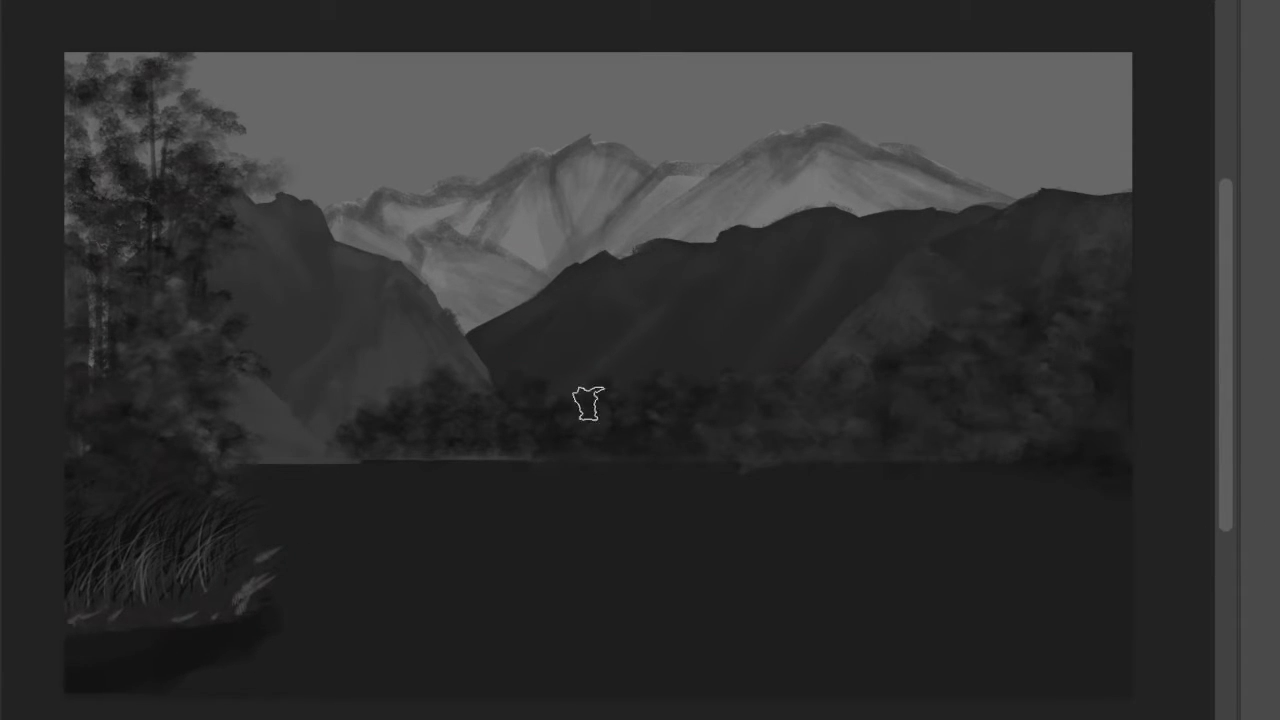
left_click_drag(230, 471, 612, 471)
key("ctrl+z")
left_click_drag(240, 477, 1186, 460)
key("ctrl+z")
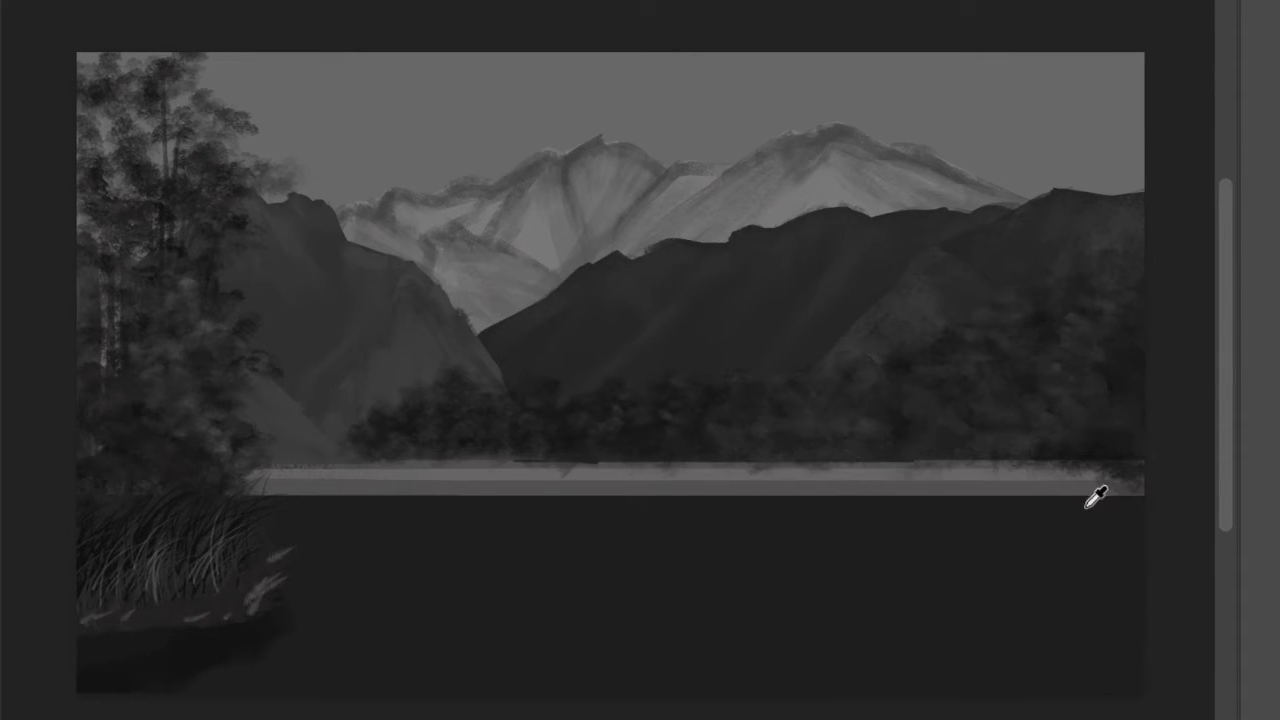
scroll(607, 360, "up", 3)
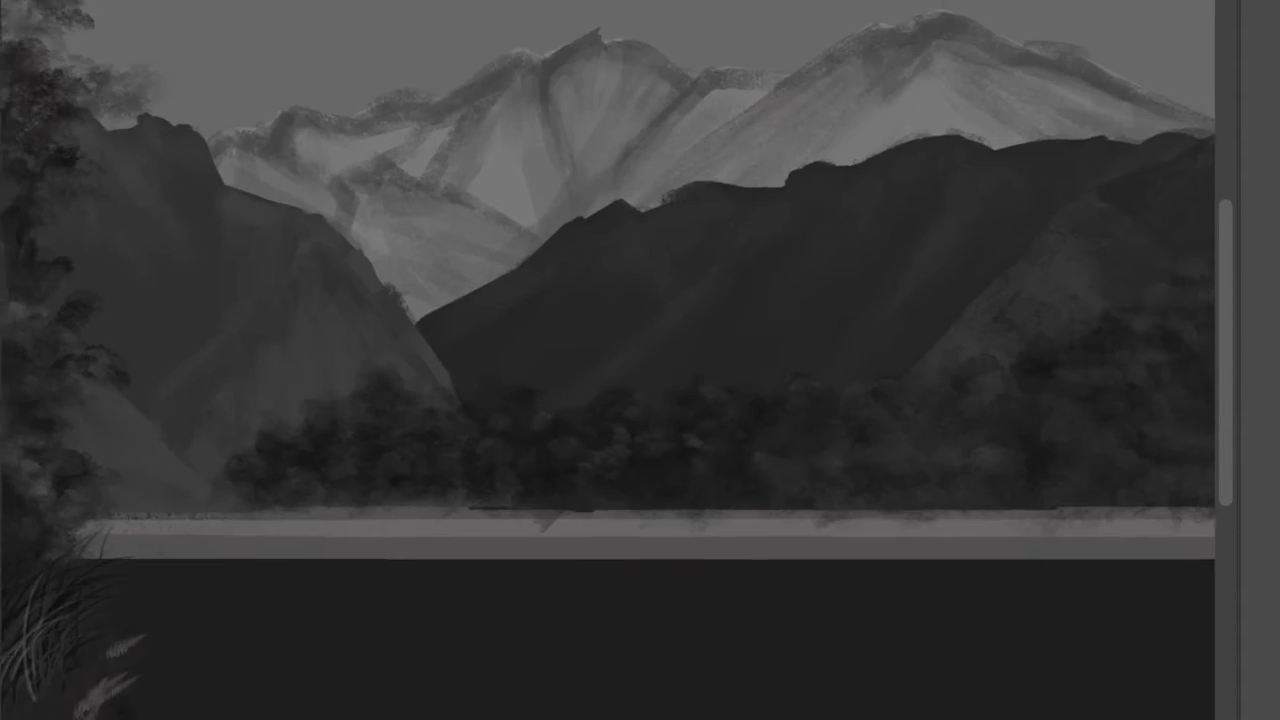
scroll(607, 360, "down", 3)
key("ctrl+z")
left_click_drag(645, 483, 450, 490)
left_click_drag(605, 486, 295, 488)
key("ctrl+z")
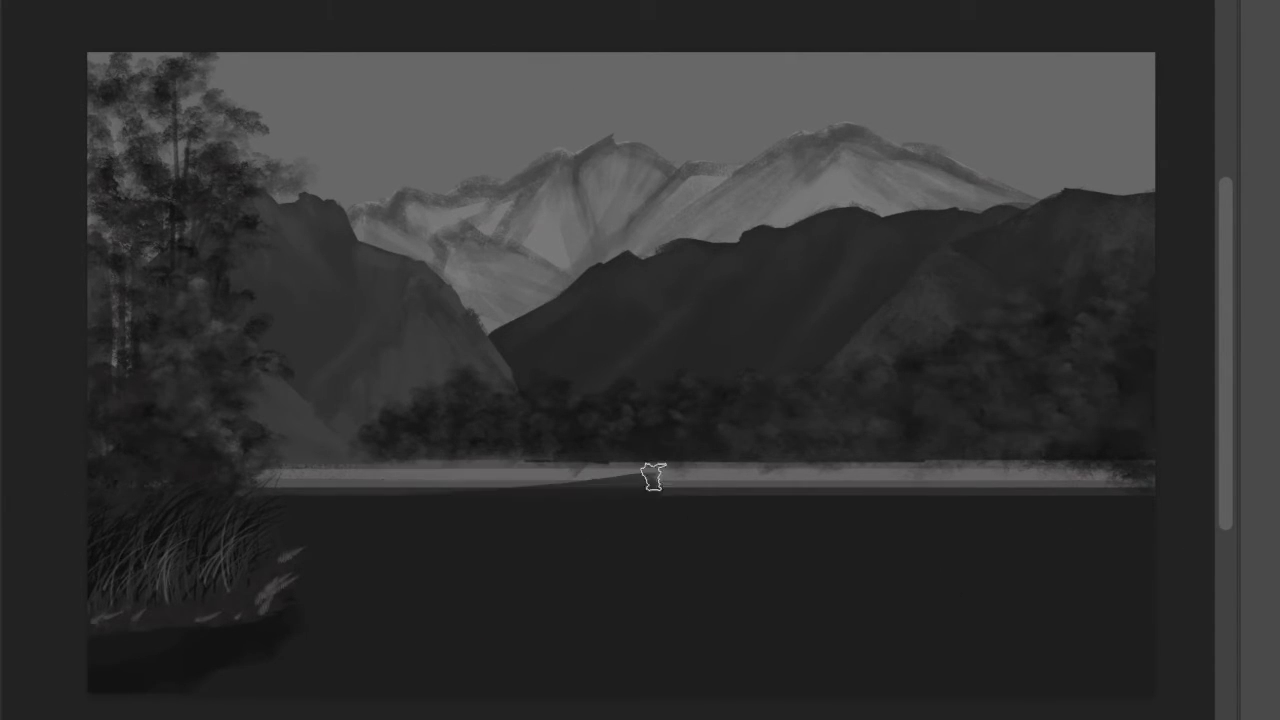
key("ctrl+z")
Extend the lake's dark tone towards the far trees, leaving a thin pale shoreline
left_click_drag(569, 492, 772, 494)
left_click_drag(590, 482, 858, 486)
left_click_drag(586, 492, 310, 496)
left_click_drag(515, 495, 434, 486)
key("ctrl+z")
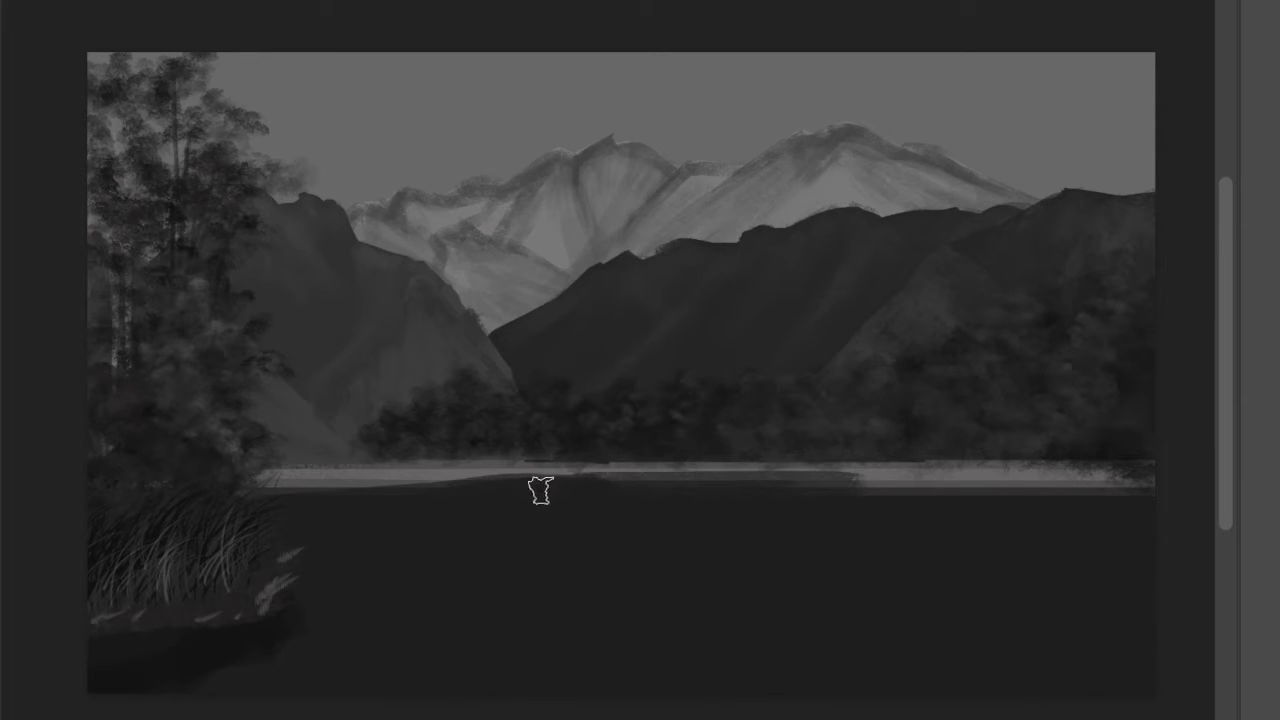
mouse_move(745, 484)
left_mouse_down()
mouse_move(1038, 488)
mouse_move(586, 494)
left_mouse_up()
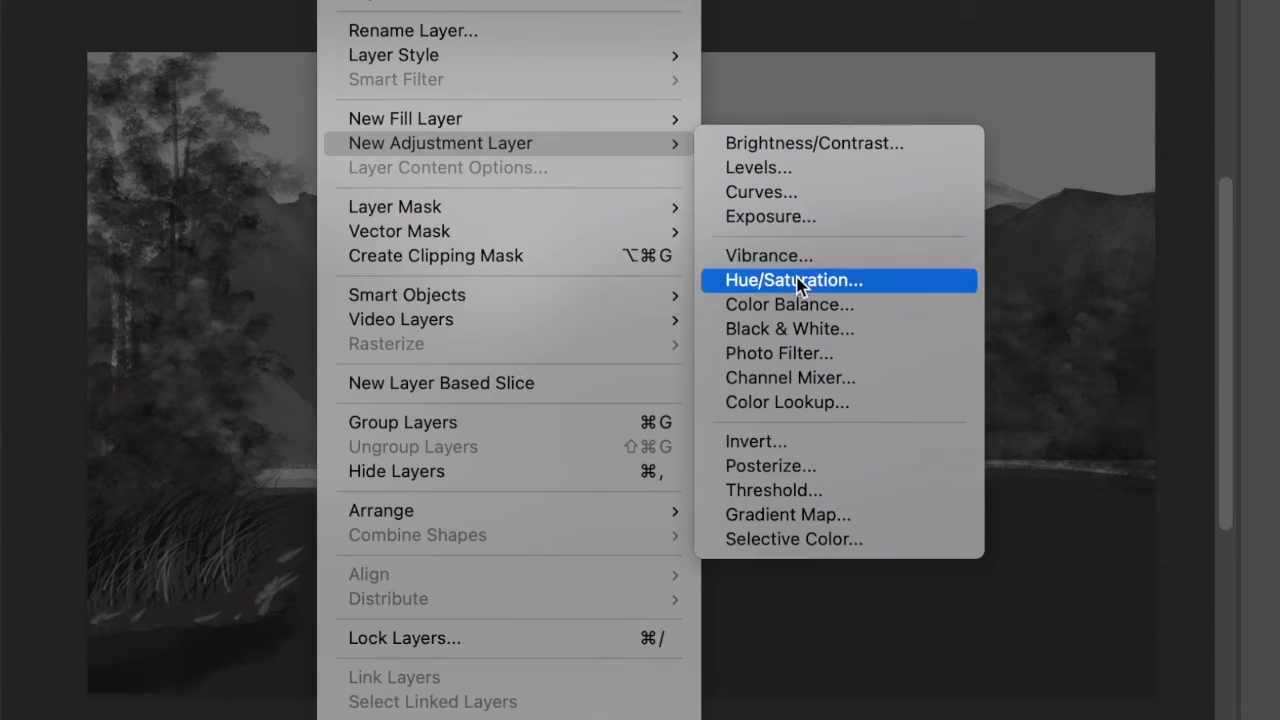
Tint the front left mountains green with a Hue/Saturation adjustment layer and add a Levels adjustment layer for them
left_click(776, 280)
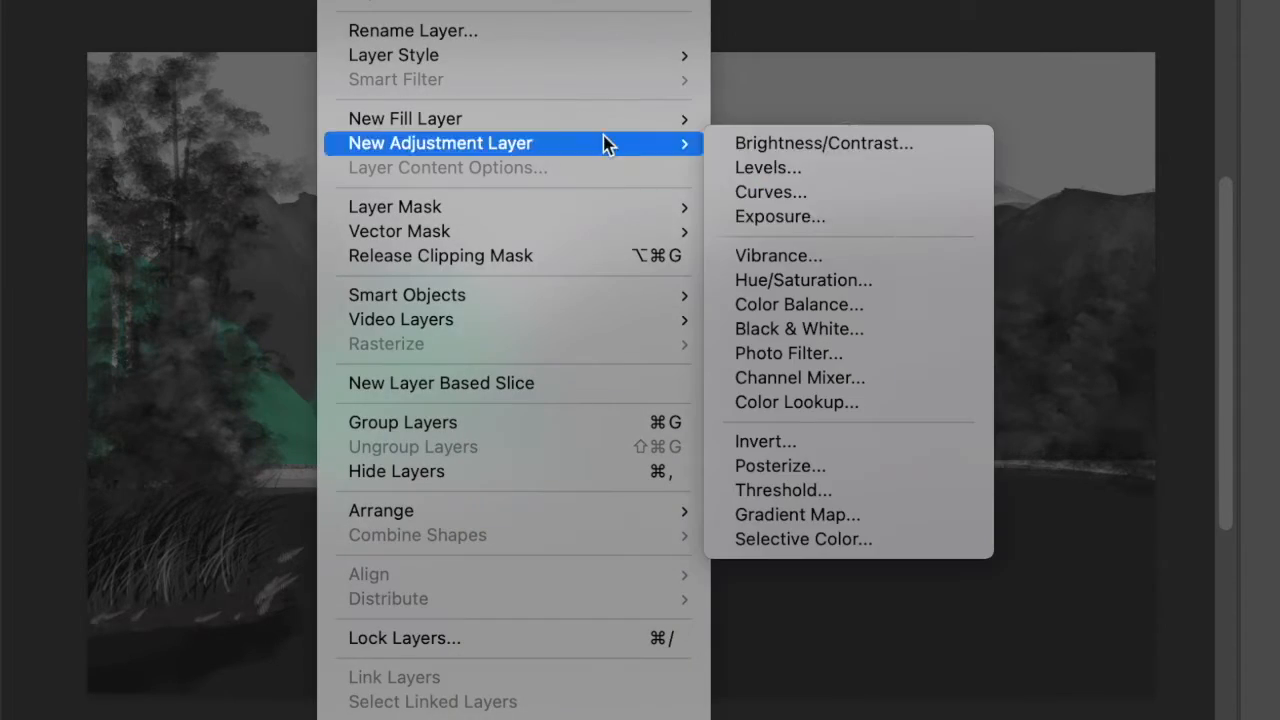
left_click(785, 280)
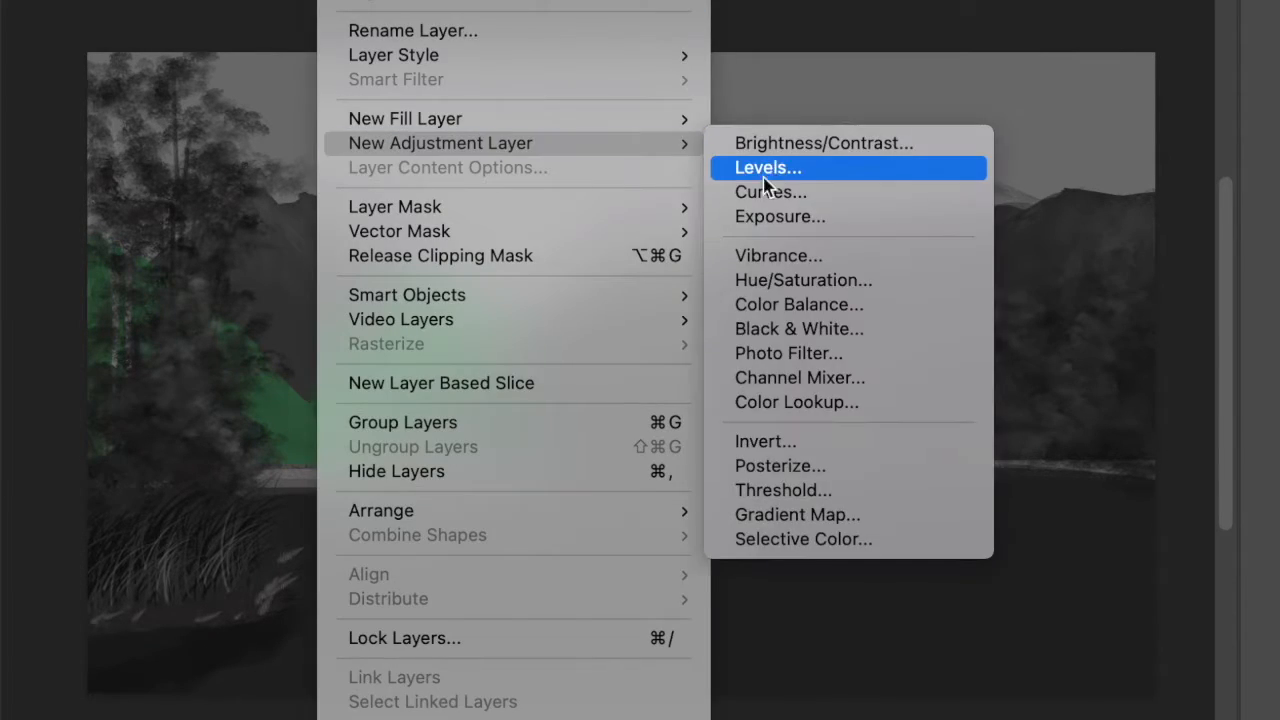
left_click(772, 168)
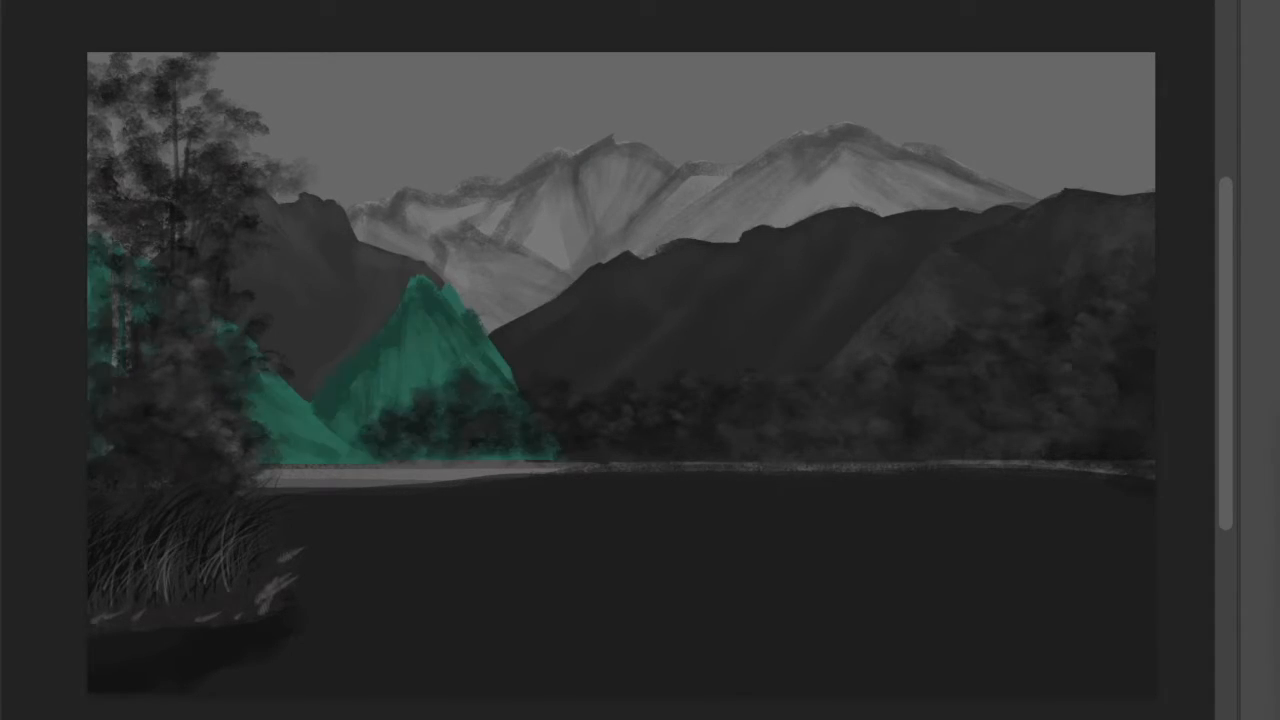
Tint the rear left mountain blue with a clipped adjustment layer and darken it with a clipped Levels layer
left_click(560, 2)
mouse_move(428, 142)
left_click(788, 265)
left_click(340, 2)
left_click(909, 300)
left_click(1046, 260)
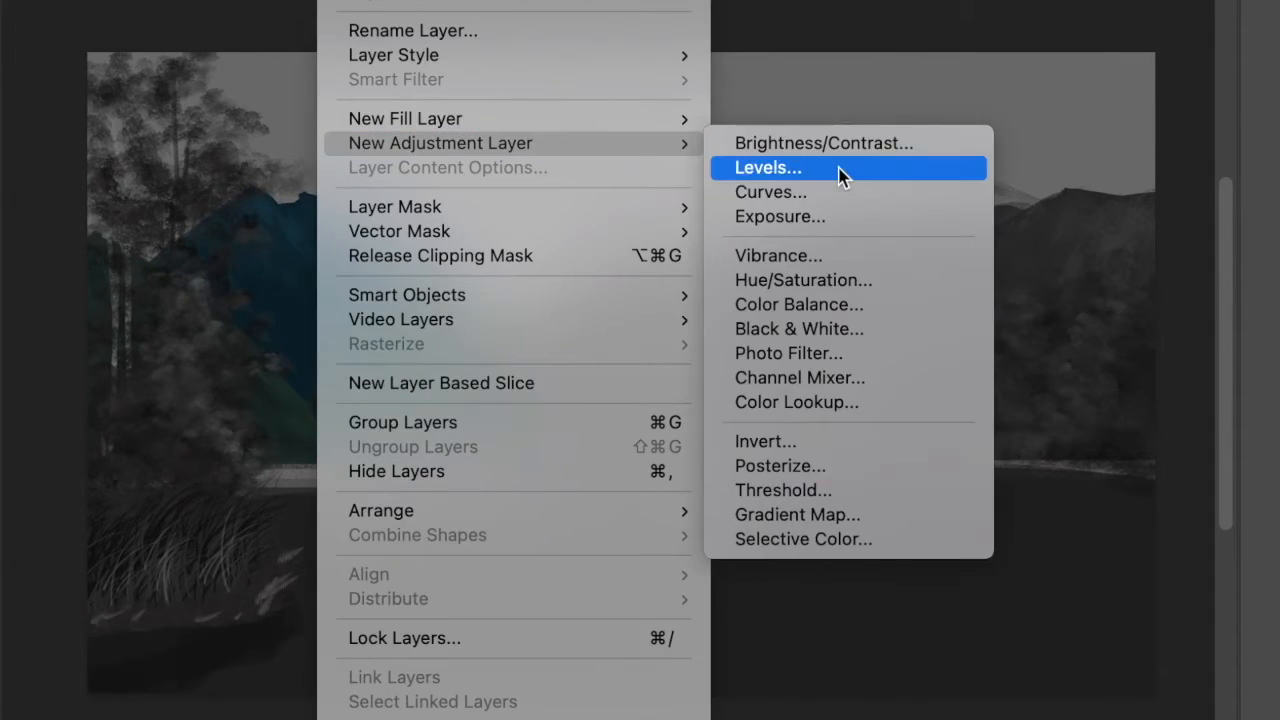
left_click(843, 169)
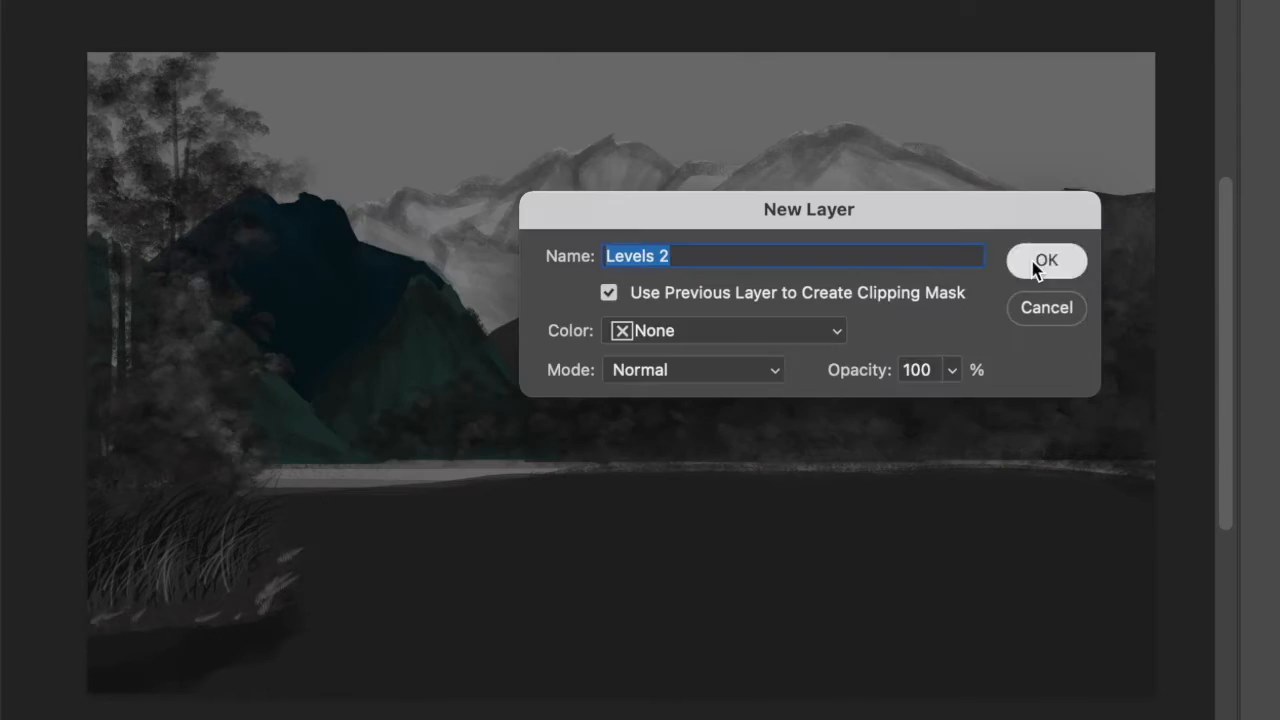
left_click(1038, 265)
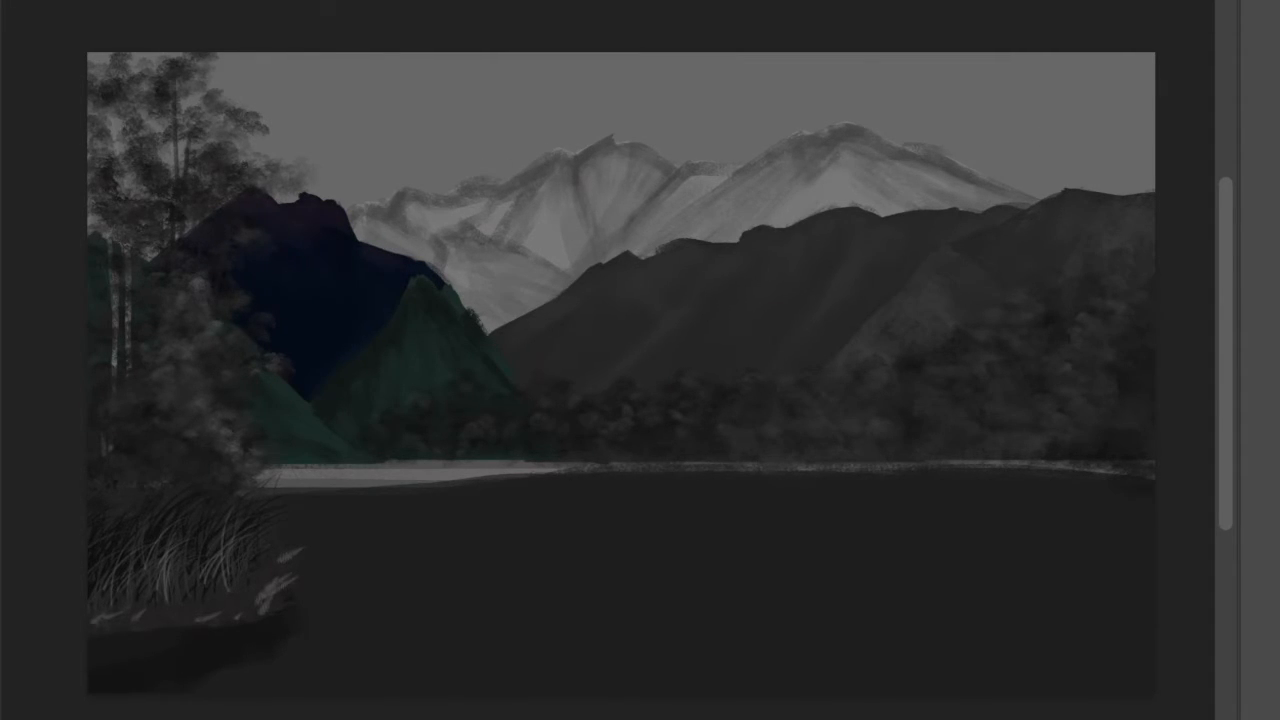
Paint dark blue shadows over the front left slopes and bright green highlights on their faces
mouse_move(395, 331)
left_mouse_down()
mouse_move(489, 389)
mouse_move(380, 371)
mouse_move(300, 423)
mouse_move(333, 268)
left_mouse_up()
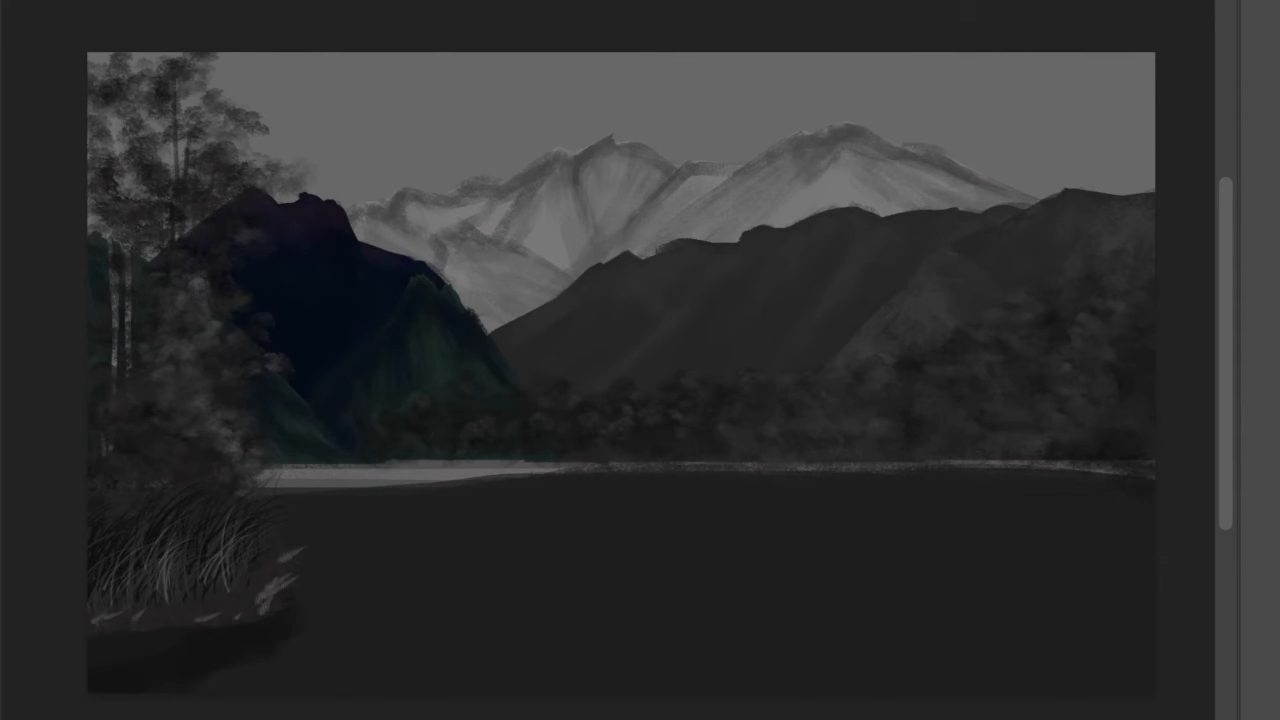
left_click_drag(456, 312, 451, 360)
left_click_drag(398, 428, 400, 365)
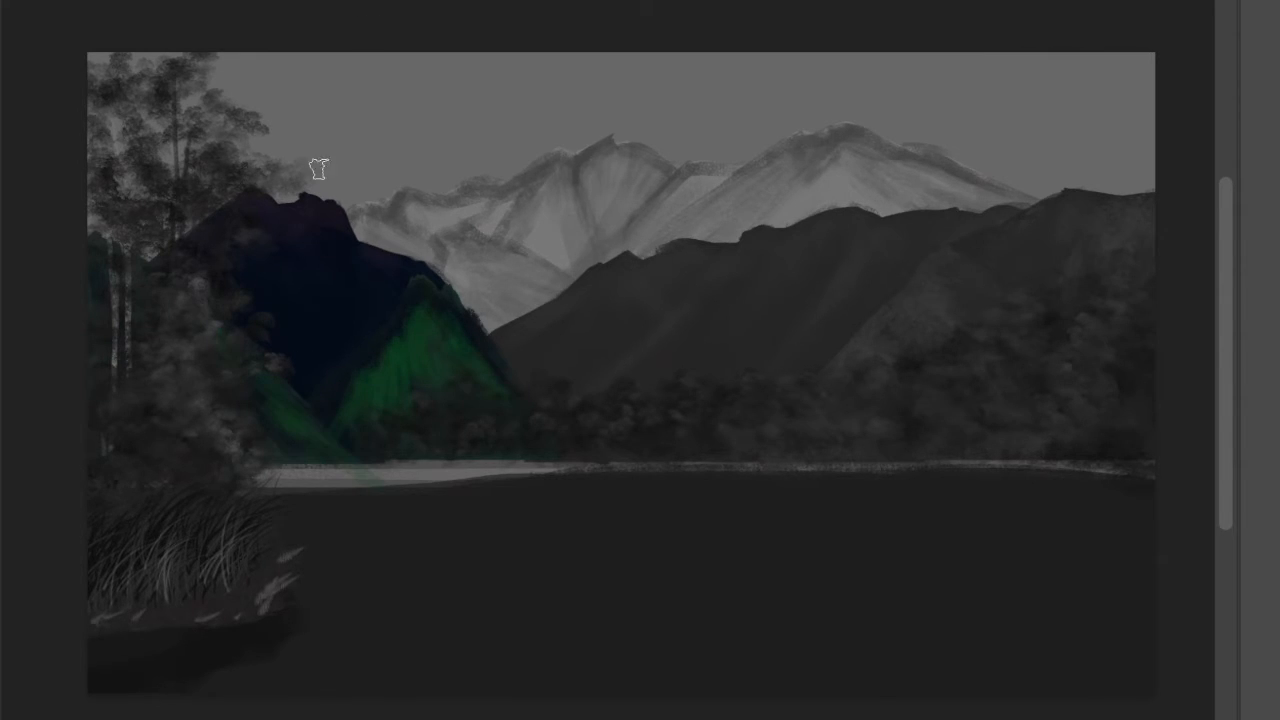
mouse_move(287, 304)
left_mouse_down()
mouse_move(269, 263)
mouse_move(316, 271)
mouse_move(262, 268)
left_mouse_up()
left_click_drag(400, 325, 445, 380)
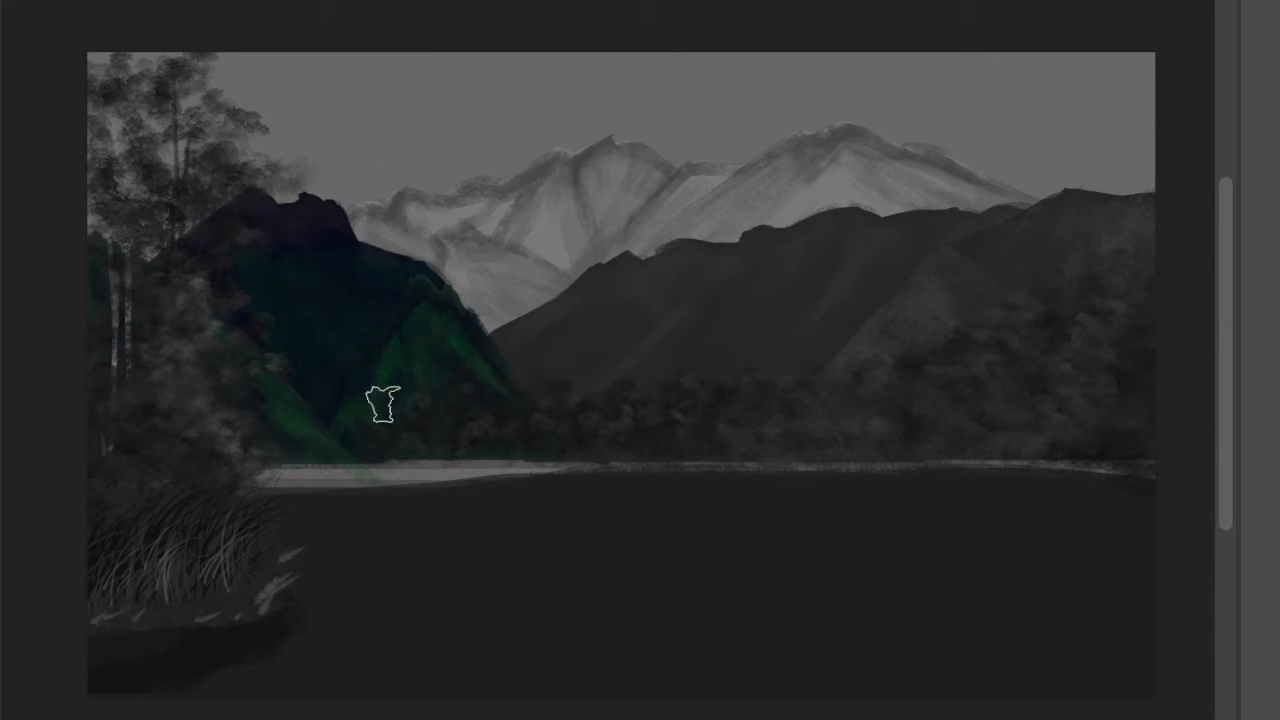
key("ctrl+z")
key("ctrl+z")
Paint finer green streaks down the front and rear left mountains with a smaller brush
key("[")
key("[")
key("ctrl+z")
left_click_drag(357, 443, 387, 356)
mouse_move(420, 283)
left_mouse_down()
mouse_move(519, 388)
mouse_move(424, 360)
left_mouse_up()
left_click_drag(211, 339, 290, 436)
mouse_move(416, 350)
left_mouse_down()
mouse_move(451, 337)
mouse_move(500, 359)
mouse_move(405, 425)
mouse_move(424, 373)
mouse_move(453, 446)
mouse_move(260, 433)
left_mouse_up()
mouse_move(349, 306)
left_mouse_down()
mouse_move(289, 294)
mouse_move(353, 363)
mouse_move(338, 281)
mouse_move(341, 335)
left_mouse_up()
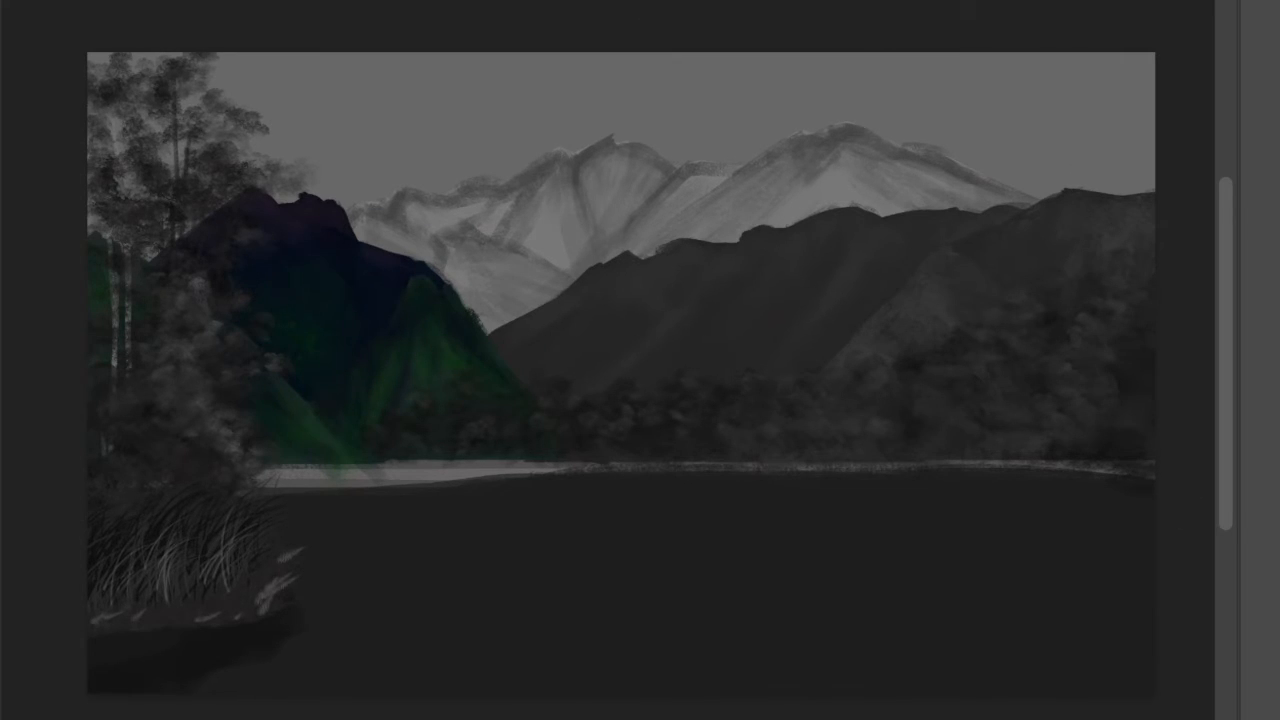
Tint the right mountain blue-violet and darken it to near black using clipped adjustment layers
key("v")
left_click(340, 3)
mouse_move(531, 143)
left_click(780, 292)
left_click(1047, 261)
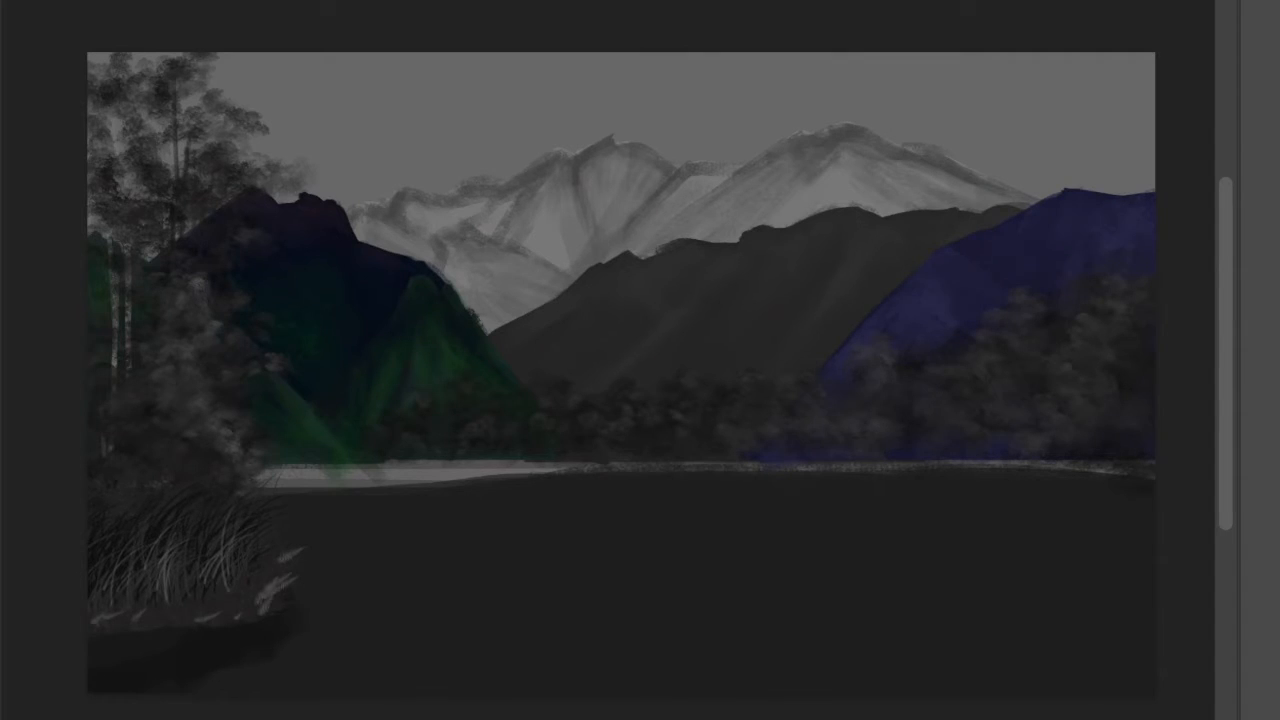
left_click(340, 3)
left_click(732, 404)
left_click(1047, 260)
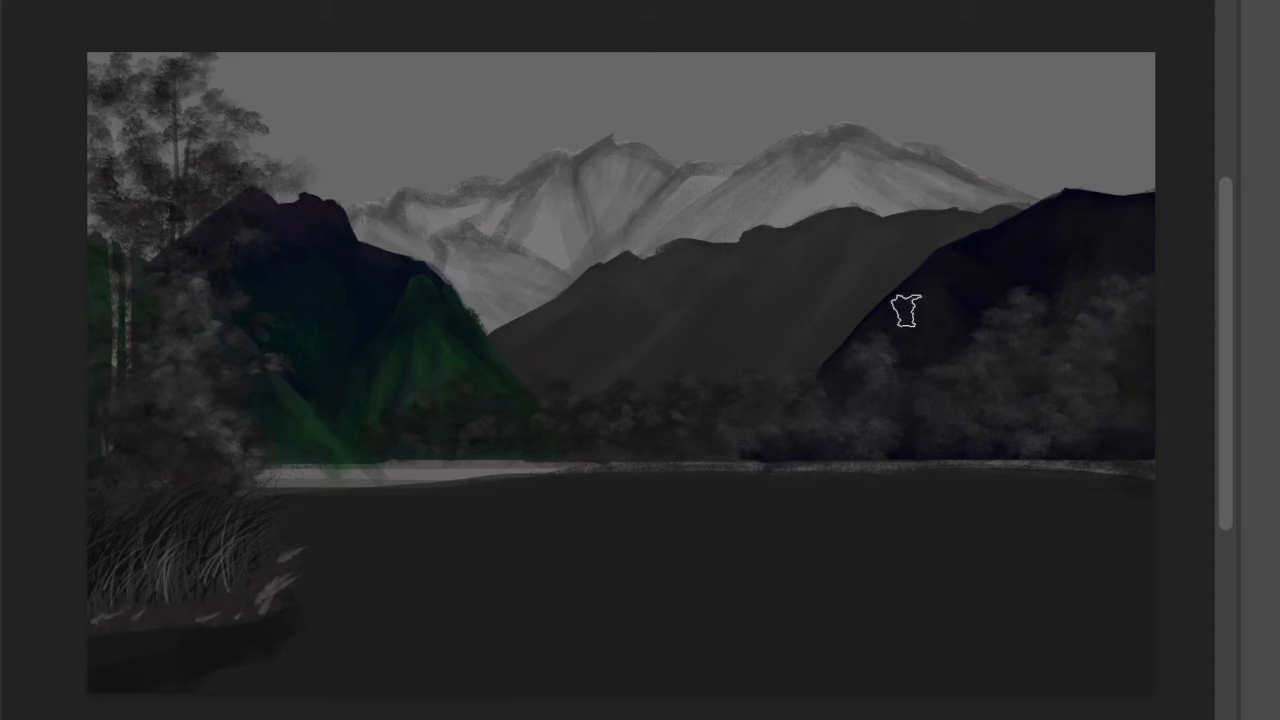
Try to tint the right mountain orange-brown with another clipped Hue/Saturation adjustment layer, and undo the changes
left_click(340, 3)
mouse_move(440, 143)
left_click(789, 293)
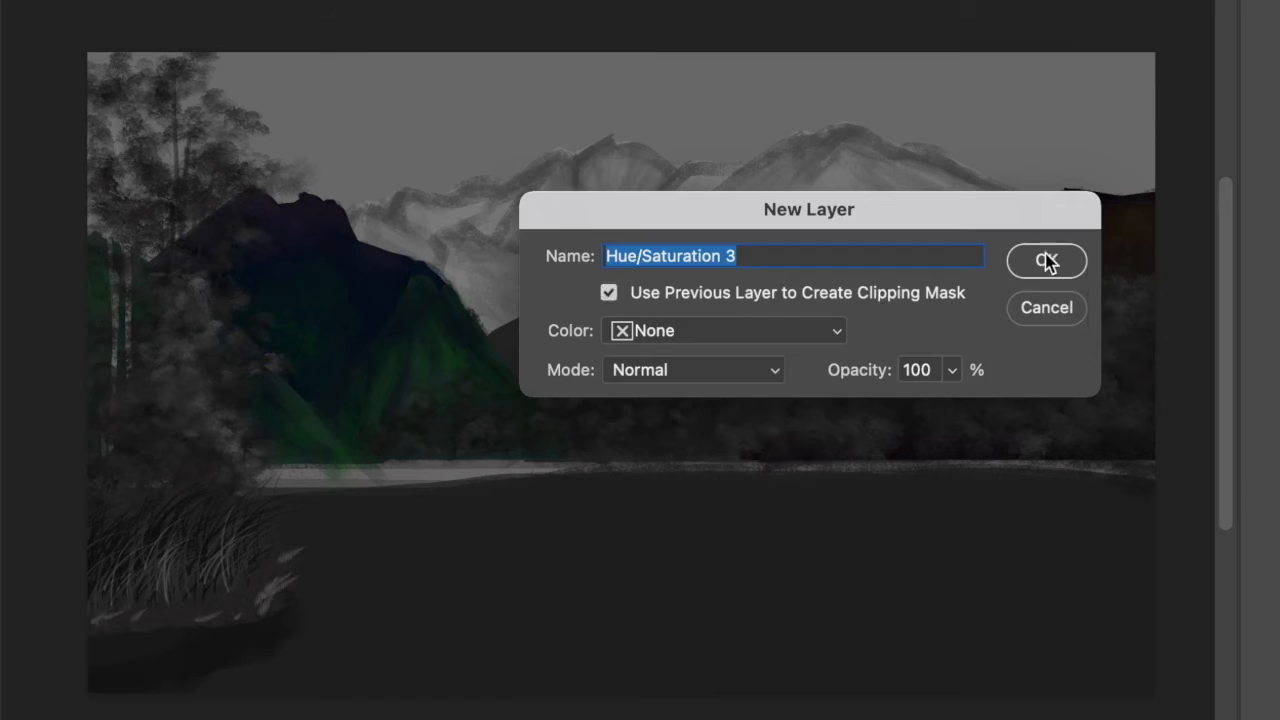
left_click(1046, 260)
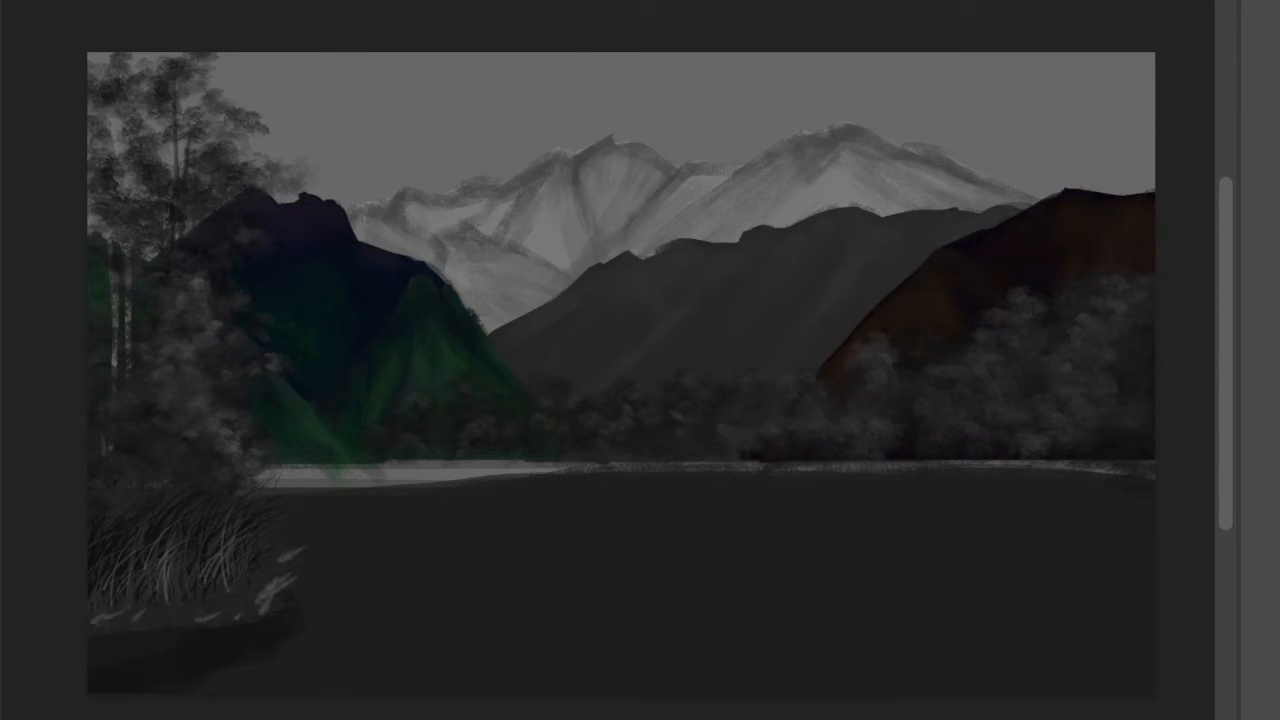
key("ctrl+z")
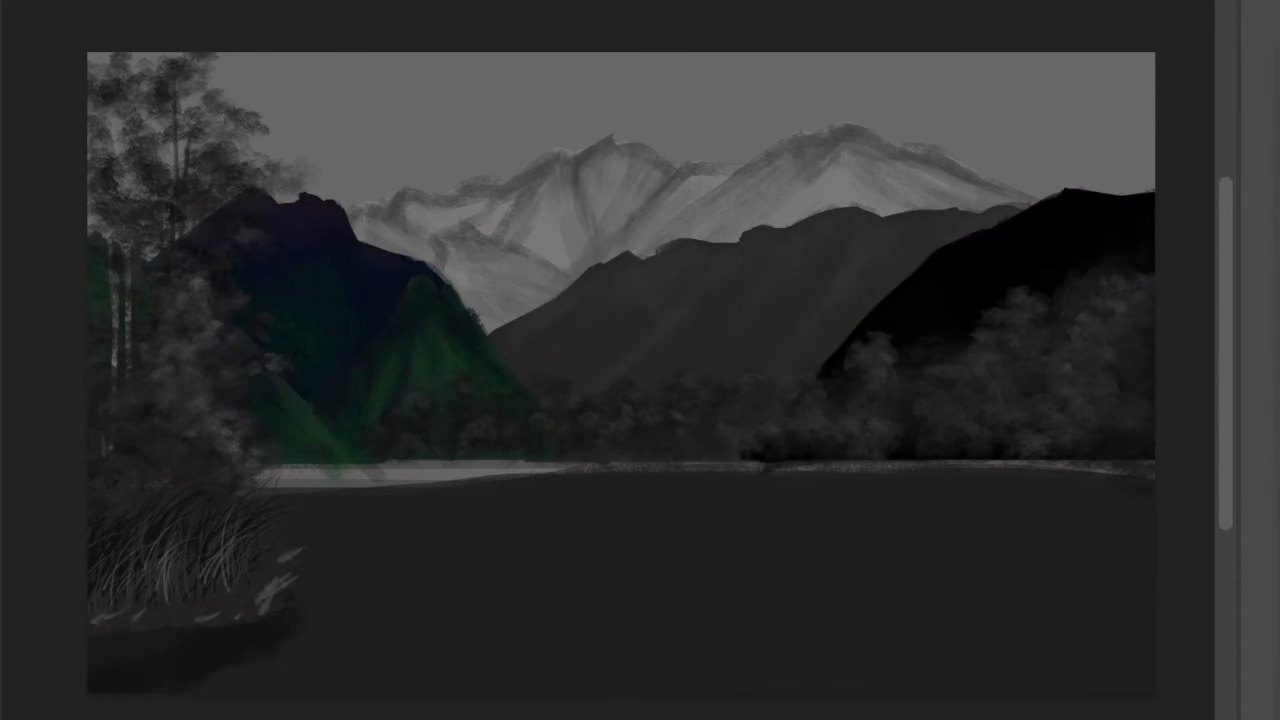
key("ctrl+z")
key("ctrl+z")
key("ctrl+z")
key("ctrl+z")
key("ctrl+z")
key("ctrl+z")
key("ctrl+z")
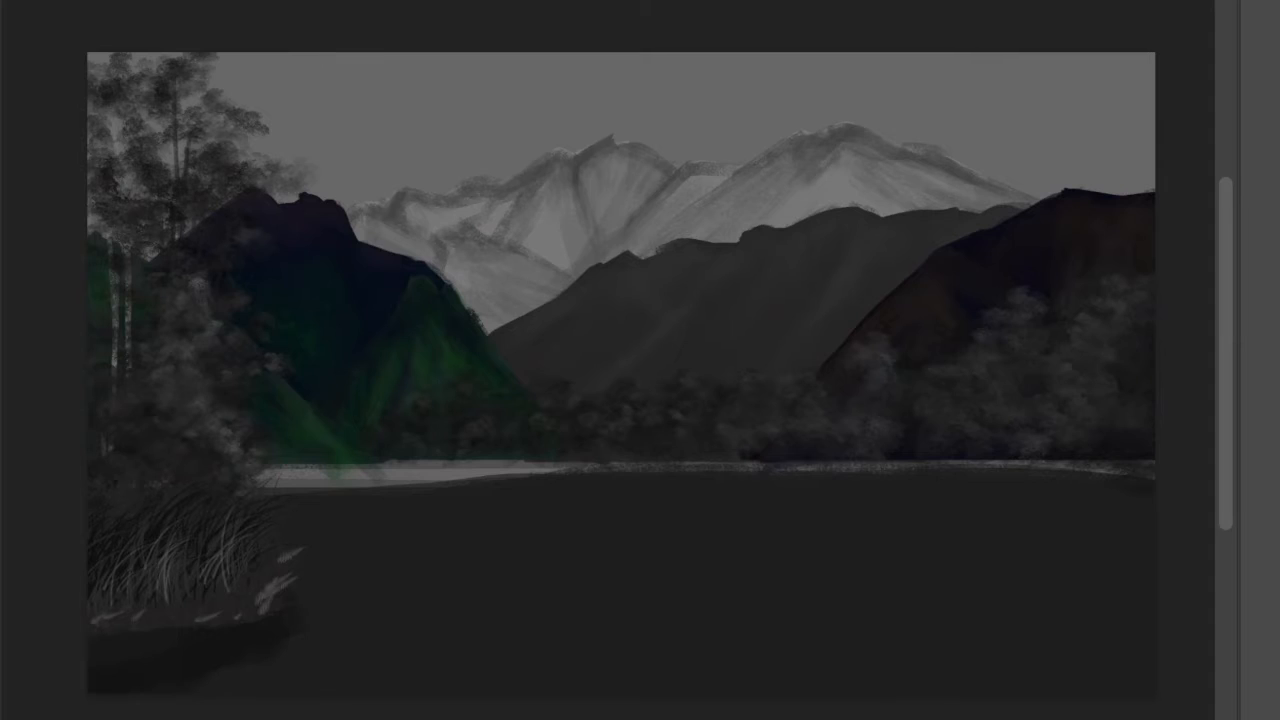
Brush subtle brown tones onto the right mountain's slope above the forest, sampling a colour from it
mouse_move(896, 309)
left_mouse_down()
mouse_move(928, 294)
mouse_move(870, 329)
left_mouse_up()
left_click(881, 311, "alt")
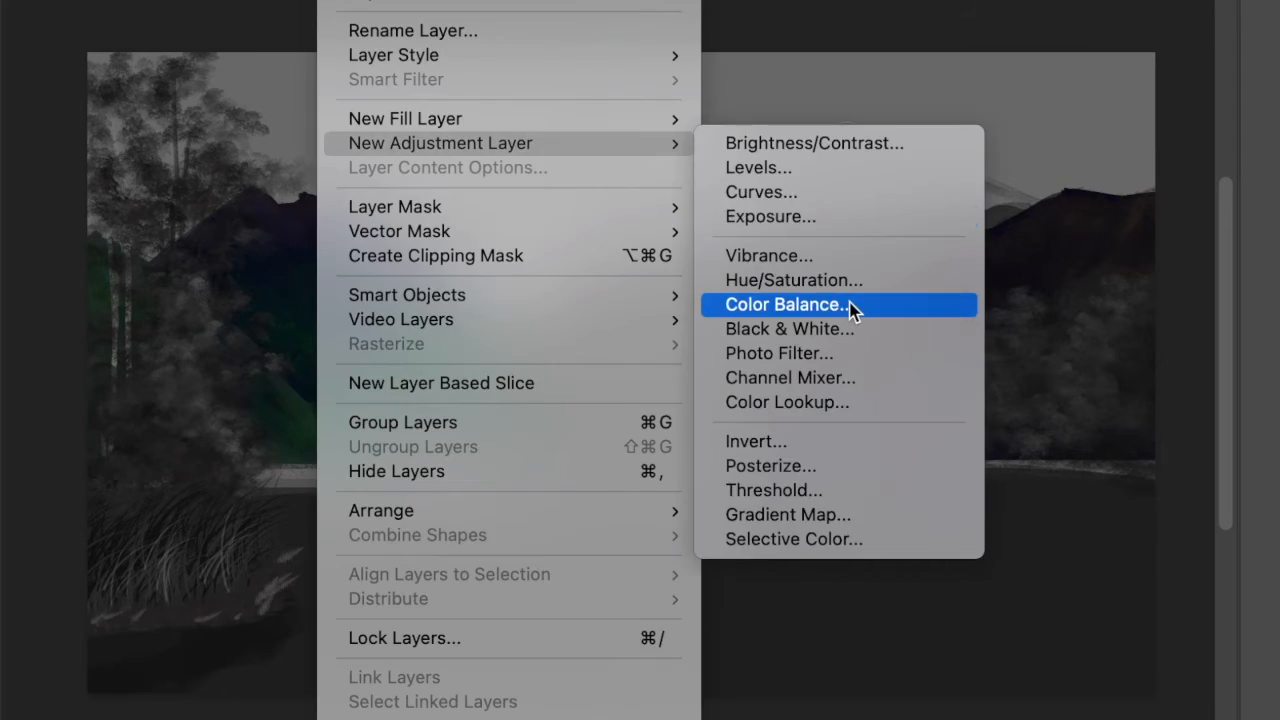
Darken the middle mountain with a Levels adjustment layer and brush soft diagonal blue-violet ridges across its slope
left_click(768, 168)
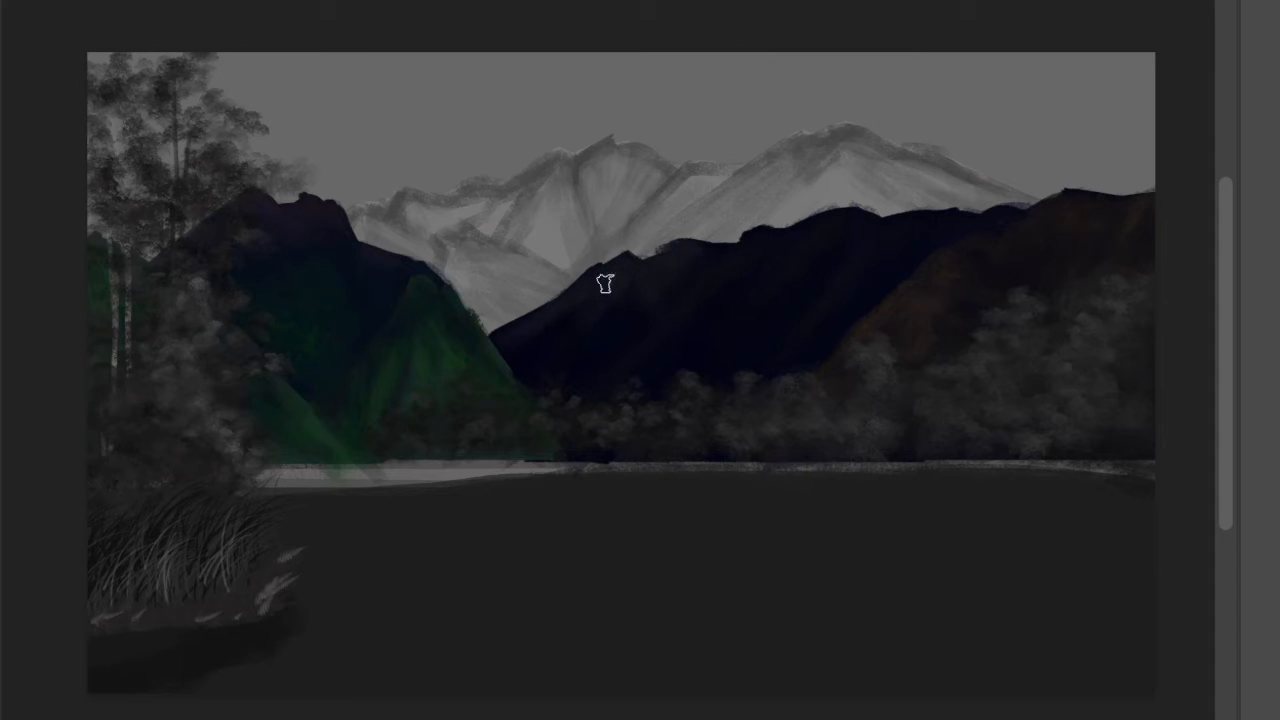
mouse_move(721, 300)
left_mouse_down()
mouse_move(820, 229)
mouse_move(1046, 206)
mouse_move(893, 270)
left_mouse_up()
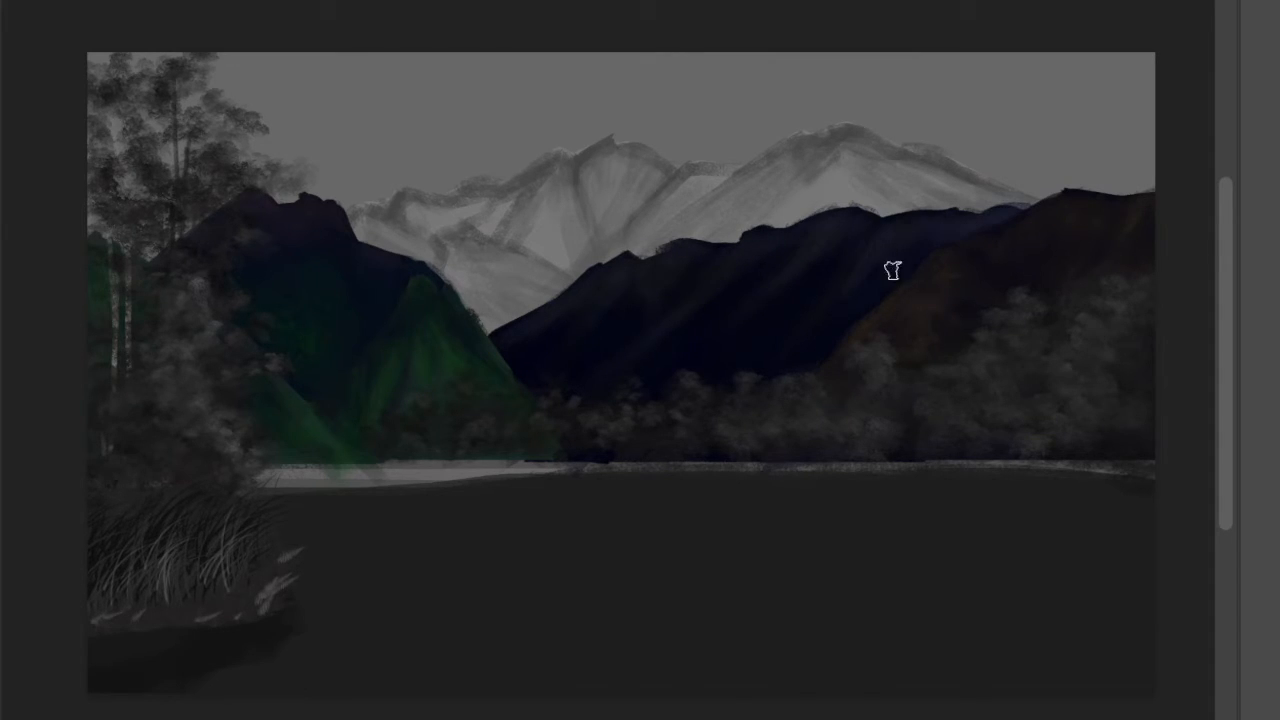
left_click(837, 311)
key("Return")
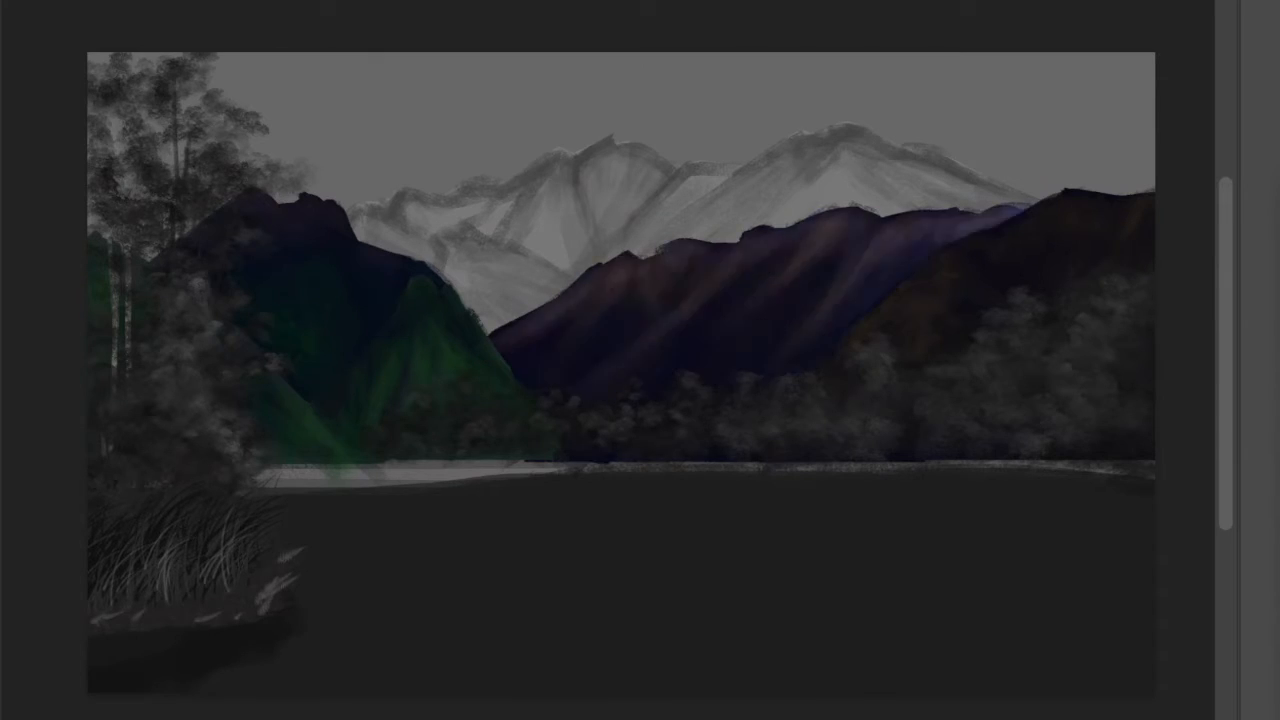
Replace the middle mountain's violet tint with orange-brown using a Hue/Saturation adjustment layer, and brush warm tones over its ridges
left_click(449, 2)
key("Delete")
key("Return")
left_click(340, 2)
mouse_move(440, 143)
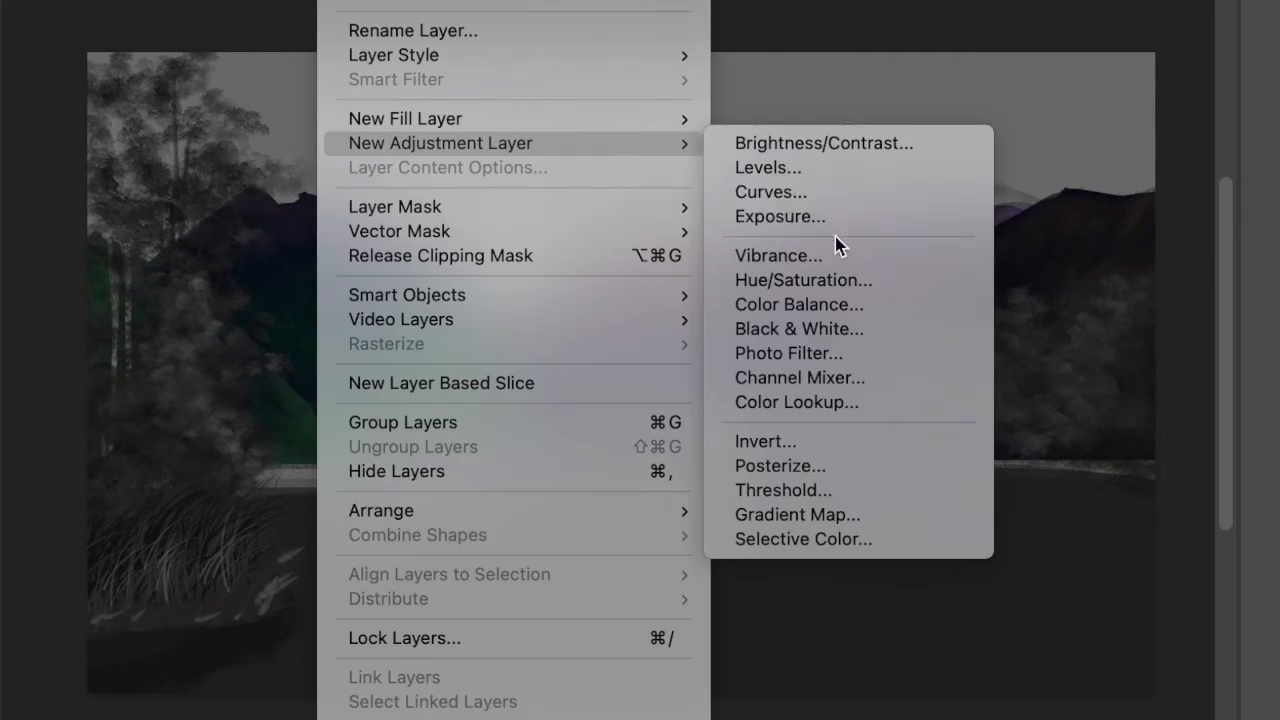
left_click(840, 280)
key("Return")
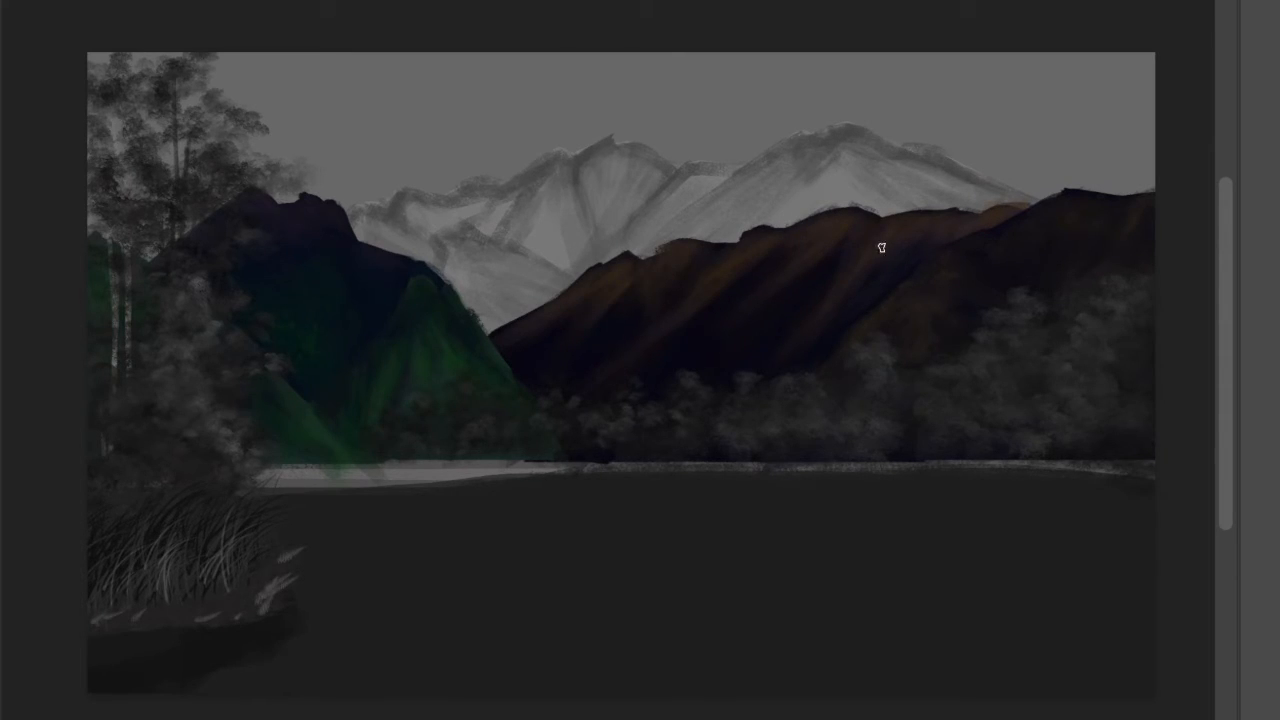
left_click_drag(487, 336, 591, 271)
left_click_drag(716, 358, 800, 314)
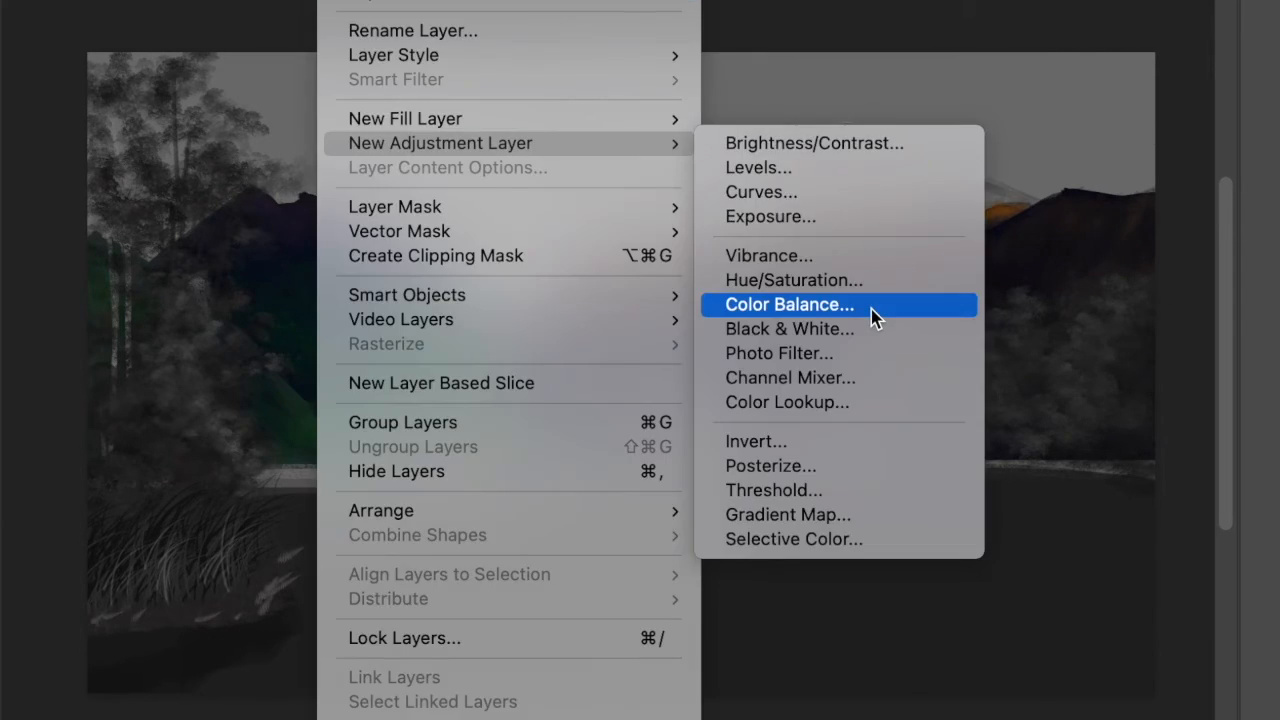
Tint the distant peaks a cool blue-grey with clipped Color Balance and Hue/Saturation adjustment layers
left_click(871, 315)
left_click(1046, 260)
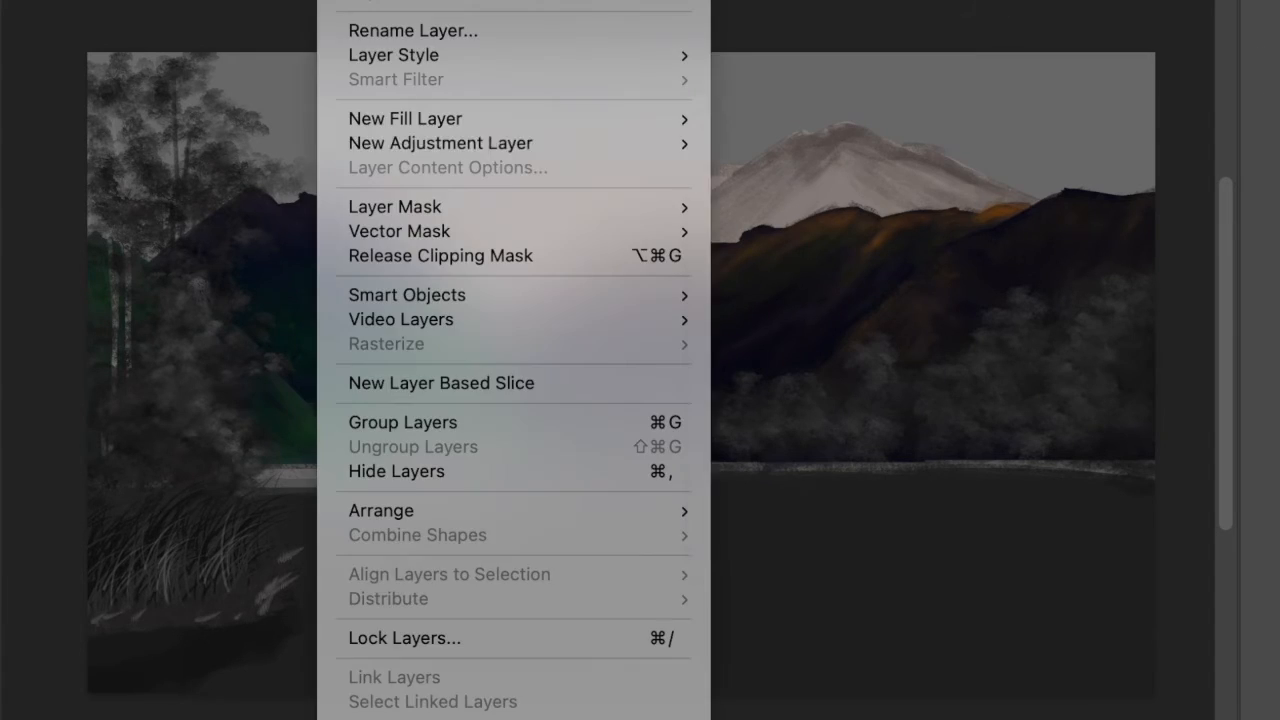
left_click(856, 289)
left_click(1029, 267)
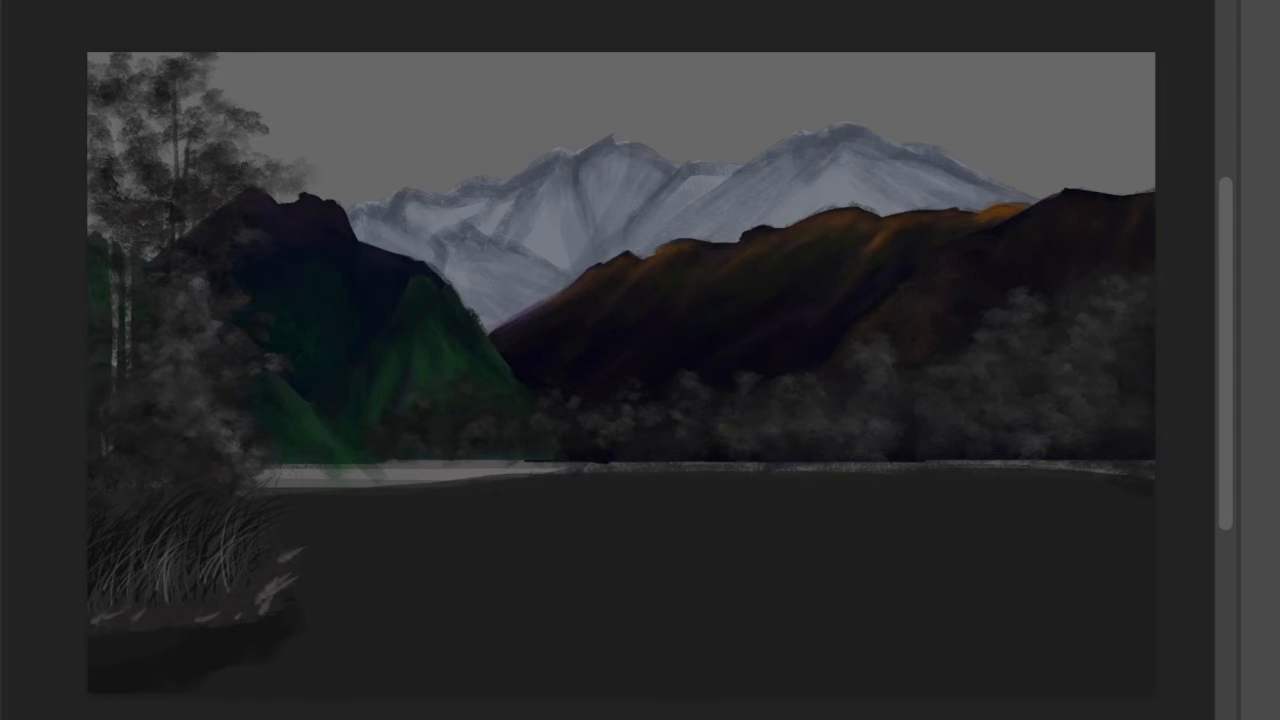
left_click(820, 167)
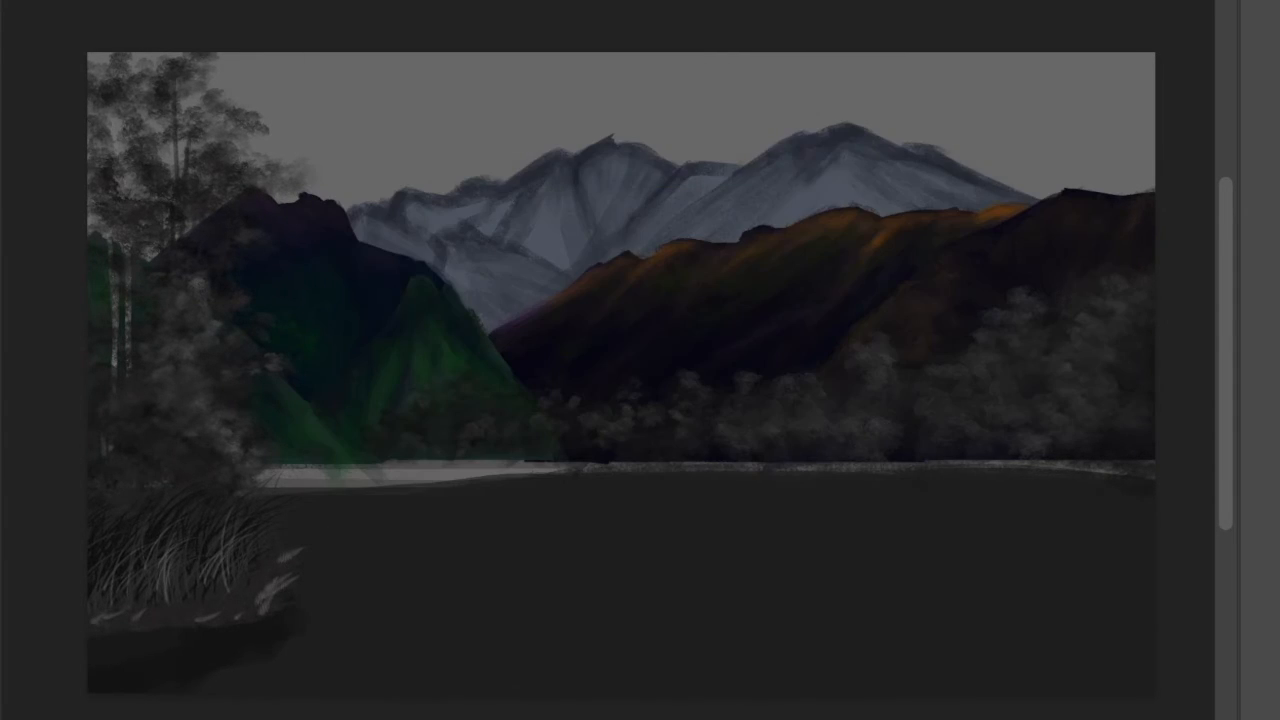
Create a new layer and brush soft mauve shading over the distant peaks with progressively smaller brush sizes
key("super+shift+n")
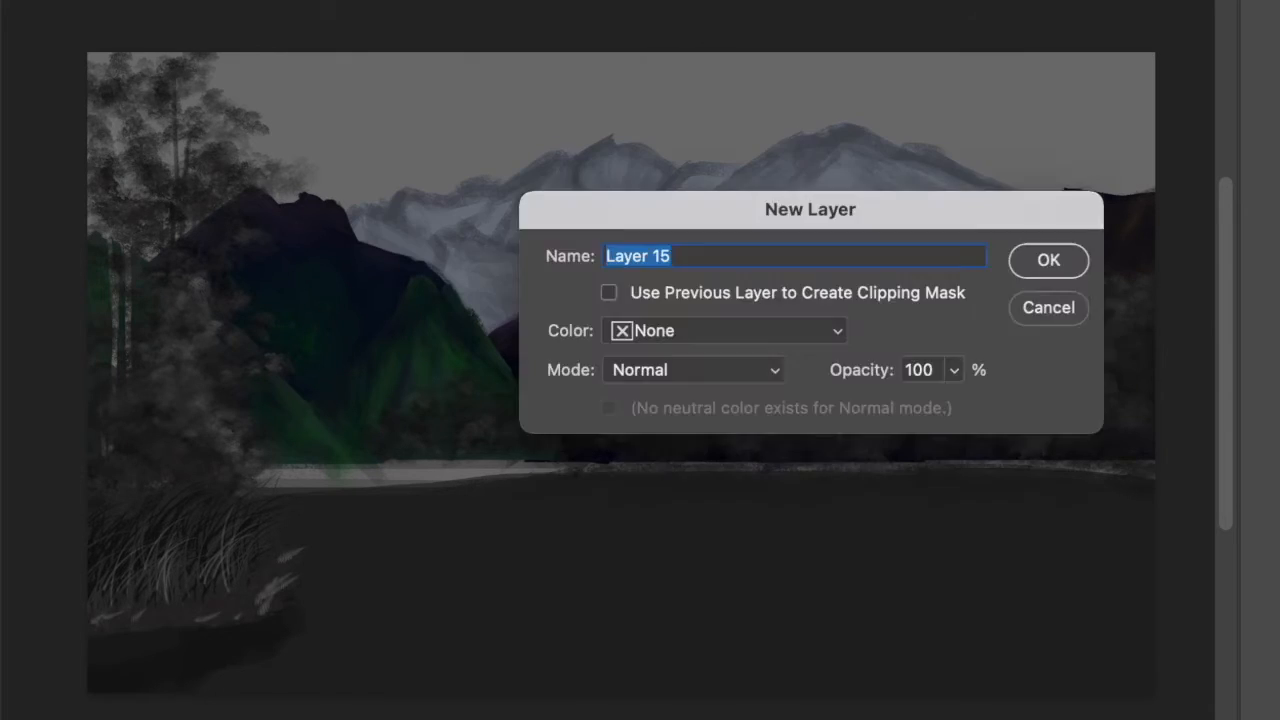
key("Return")
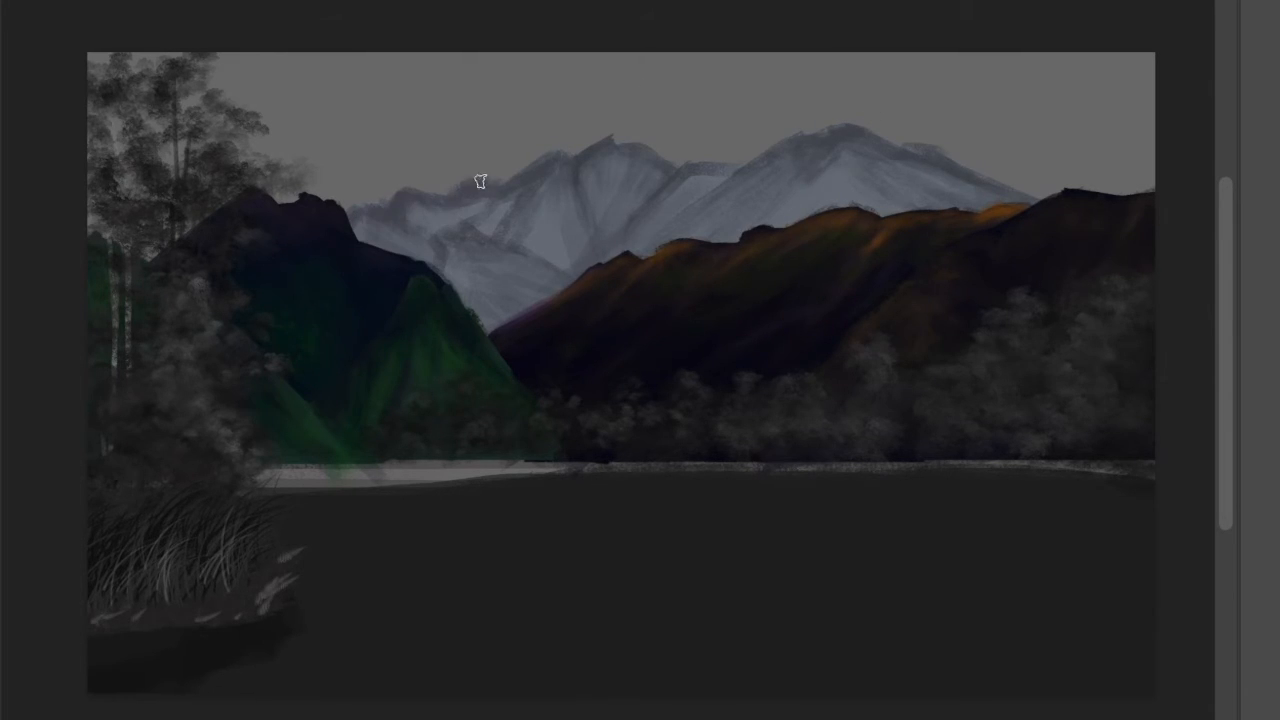
mouse_move(480, 181)
left_mouse_down()
mouse_move(562, 180)
mouse_move(547, 155)
mouse_move(607, 143)
mouse_move(634, 209)
mouse_move(419, 249)
left_mouse_up()
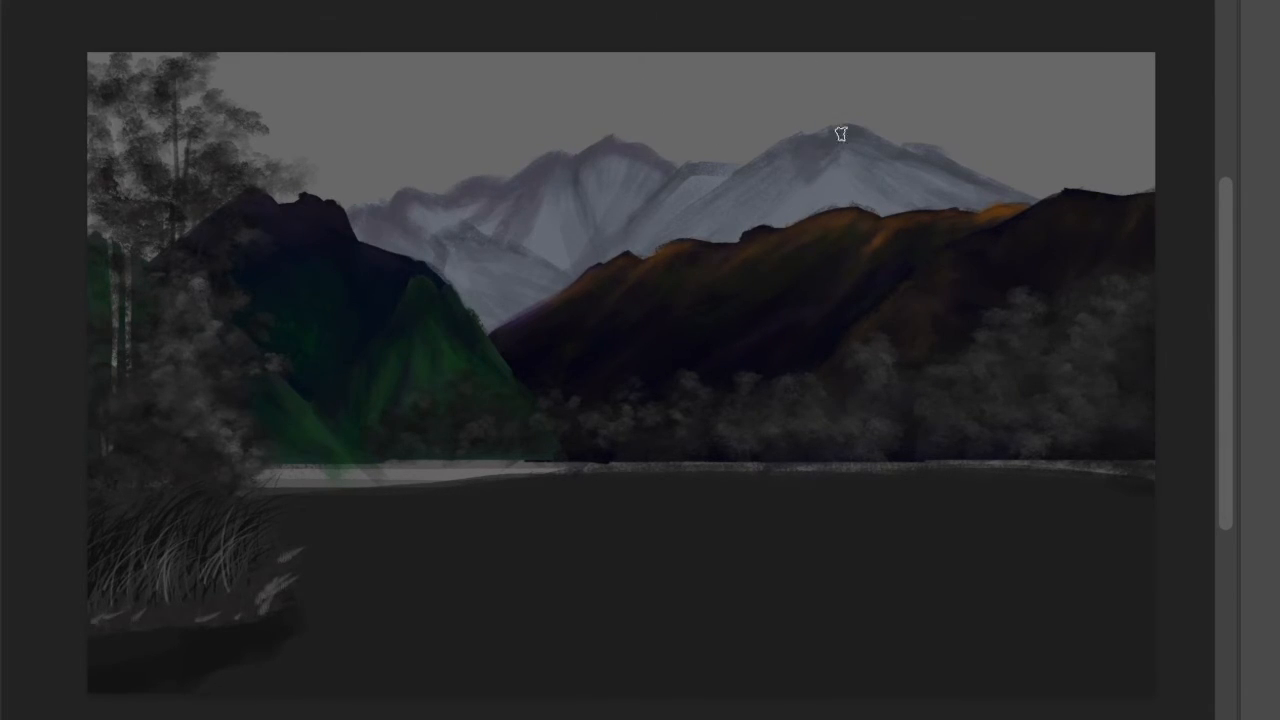
mouse_move(917, 187)
left_mouse_down()
mouse_move(646, 206)
mouse_move(526, 291)
left_mouse_up()
key("[")
key("[")
left_click_drag(831, 137, 757, 200)
key("[")
key("[")
left_click_drag(792, 150, 650, 245)
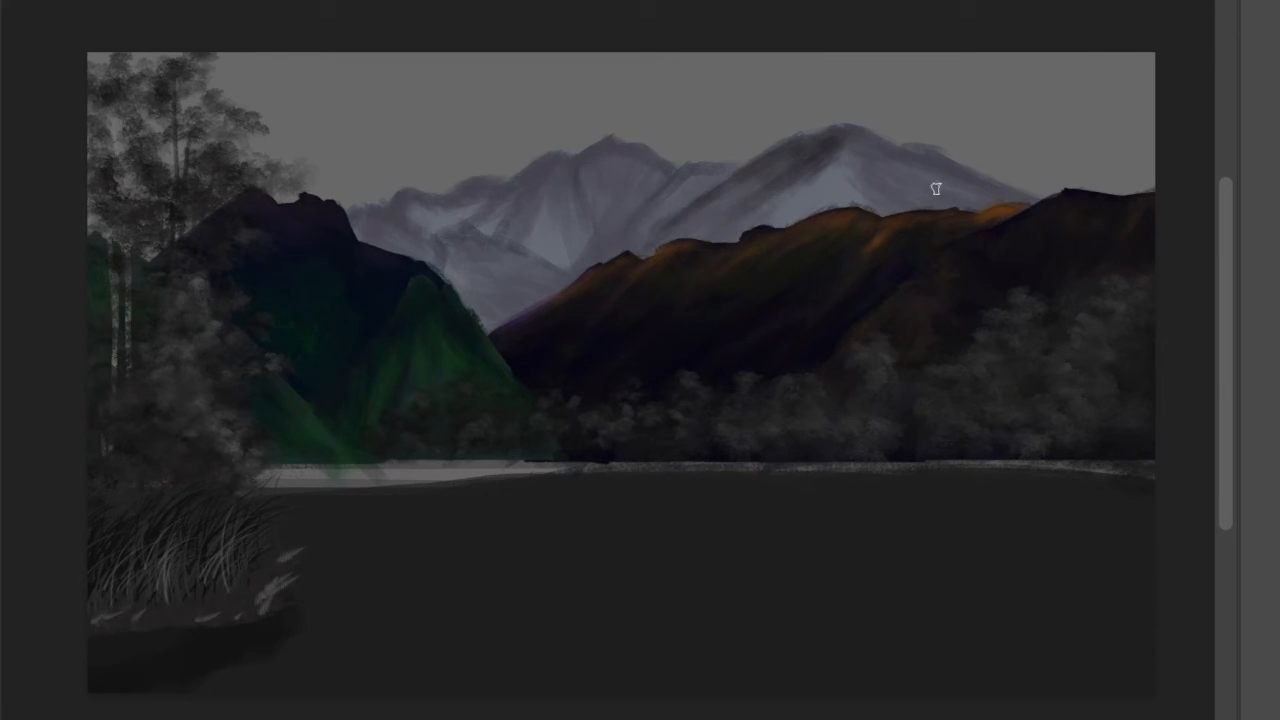
Brush ochre-brown tones along the distant peaks and deepen their folds and valleys with dark purple shadows
mouse_move(588, 161)
left_mouse_down()
mouse_move(598, 190)
mouse_move(649, 172)
mouse_move(543, 168)
mouse_move(586, 240)
mouse_move(487, 263)
mouse_move(338, 235)
mouse_move(715, 170)
left_mouse_up()
mouse_move(837, 137)
left_mouse_down()
mouse_move(691, 178)
mouse_move(761, 173)
mouse_move(575, 266)
mouse_move(591, 163)
mouse_move(634, 161)
mouse_move(566, 211)
mouse_move(446, 223)
left_mouse_up()
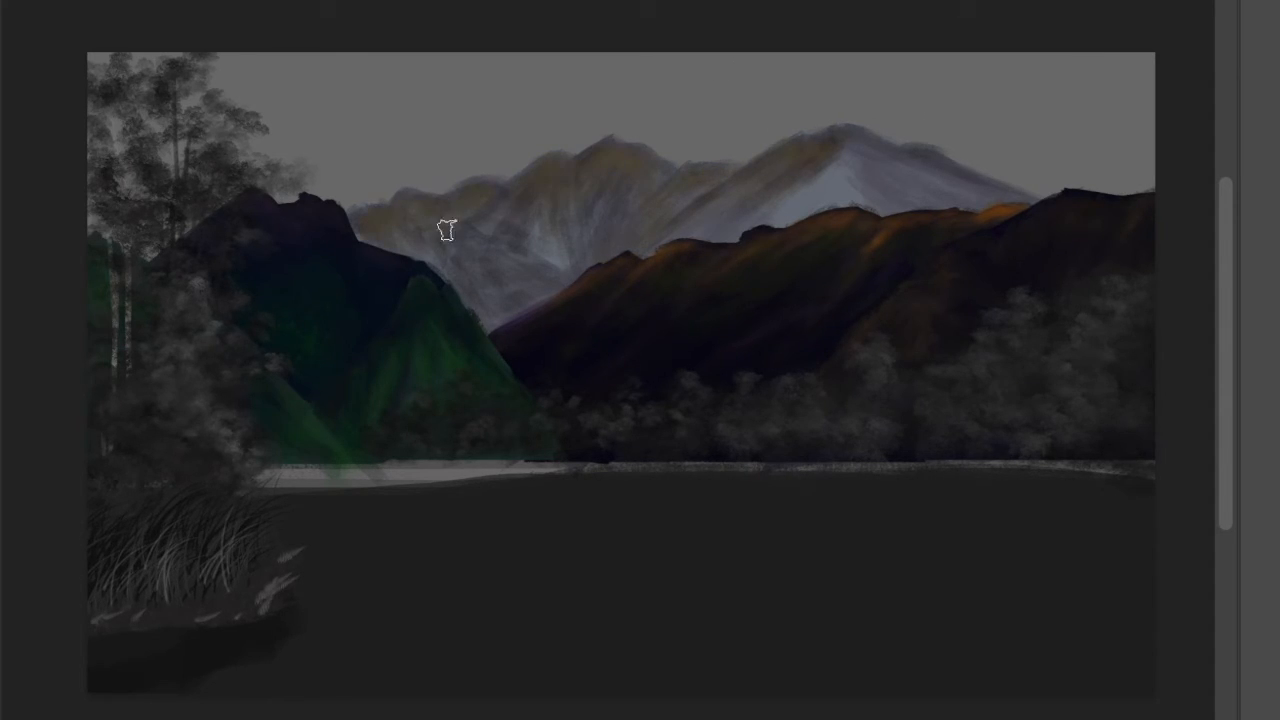
mouse_move(694, 170)
left_mouse_down()
mouse_move(657, 234)
mouse_move(571, 163)
mouse_move(658, 172)
left_mouse_up()
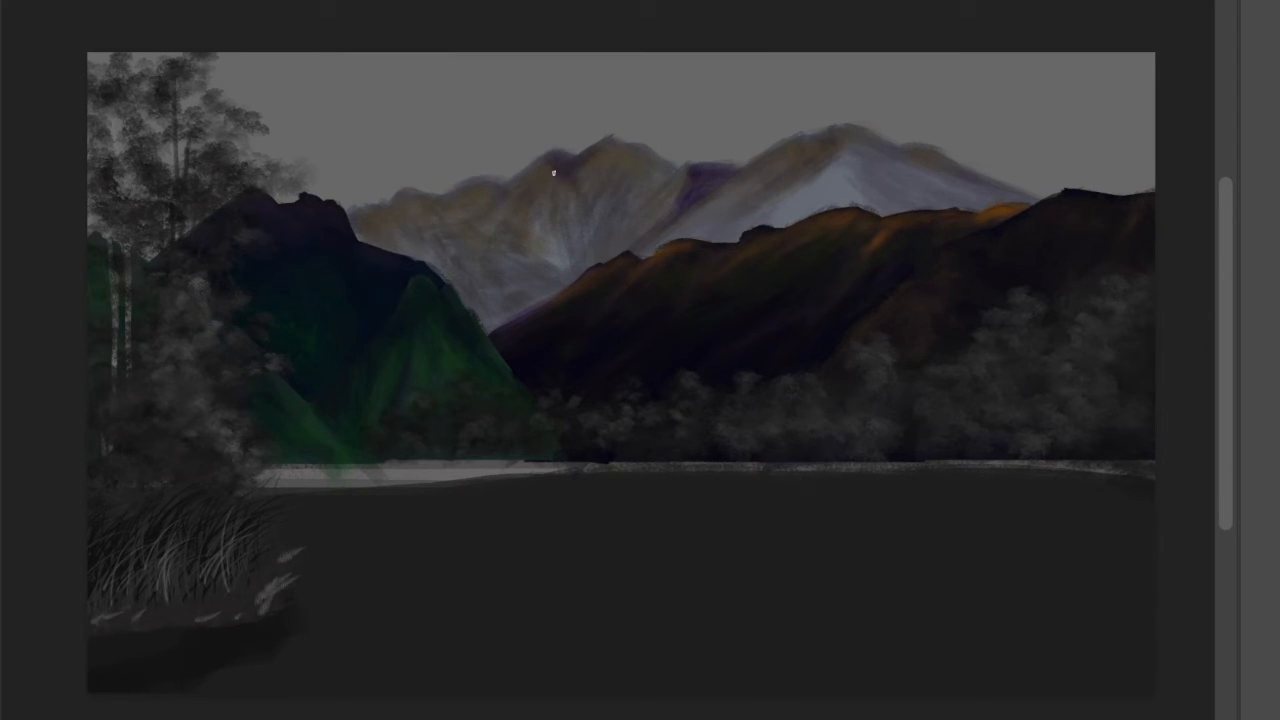
mouse_move(531, 199)
left_mouse_down()
mouse_move(421, 198)
mouse_move(556, 244)
mouse_move(467, 247)
mouse_move(481, 297)
left_mouse_up()
mouse_move(812, 136)
left_mouse_down()
mouse_move(770, 199)
mouse_move(725, 203)
mouse_move(773, 213)
left_mouse_up()
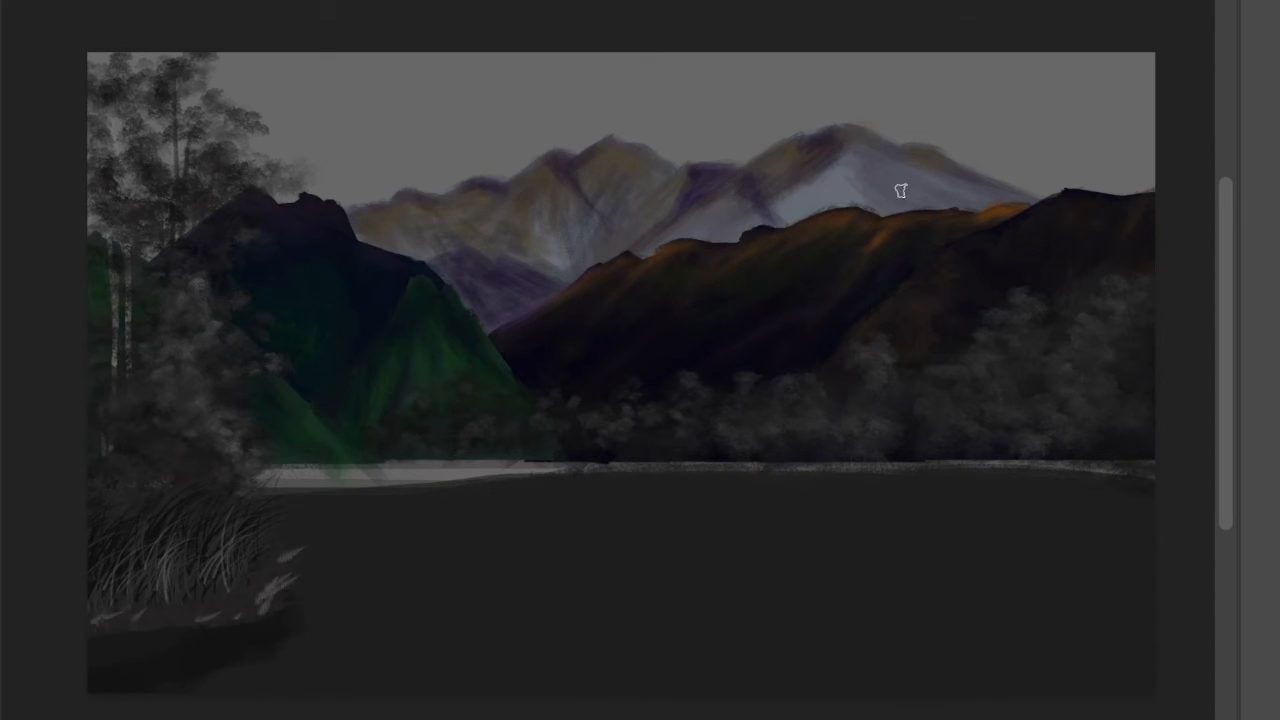
mouse_move(783, 163)
left_mouse_down()
mouse_move(903, 184)
mouse_move(584, 195)
mouse_move(641, 218)
mouse_move(869, 148)
mouse_move(889, 198)
mouse_move(1012, 224)
mouse_move(593, 253)
mouse_move(692, 201)
mouse_move(685, 253)
mouse_move(739, 198)
mouse_move(699, 198)
mouse_move(741, 219)
mouse_move(604, 197)
mouse_move(550, 228)
mouse_move(553, 241)
mouse_move(573, 220)
mouse_move(389, 239)
mouse_move(496, 200)
mouse_move(505, 285)
left_mouse_up()
Refine the distant slopes with a colour sampled from them and paint pale lavender highlights along the ridgelines
left_click(632, 240, "alt")
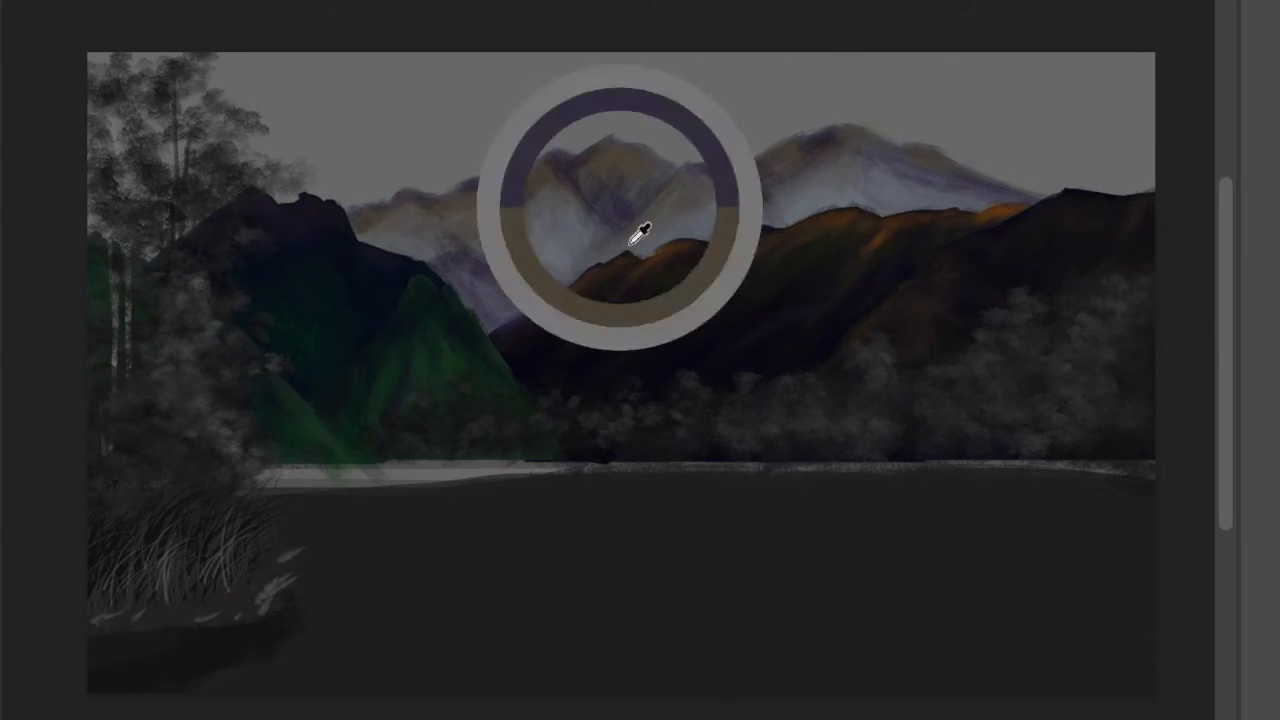
mouse_move(775, 225)
left_mouse_down()
mouse_move(729, 190)
mouse_move(731, 222)
left_mouse_up()
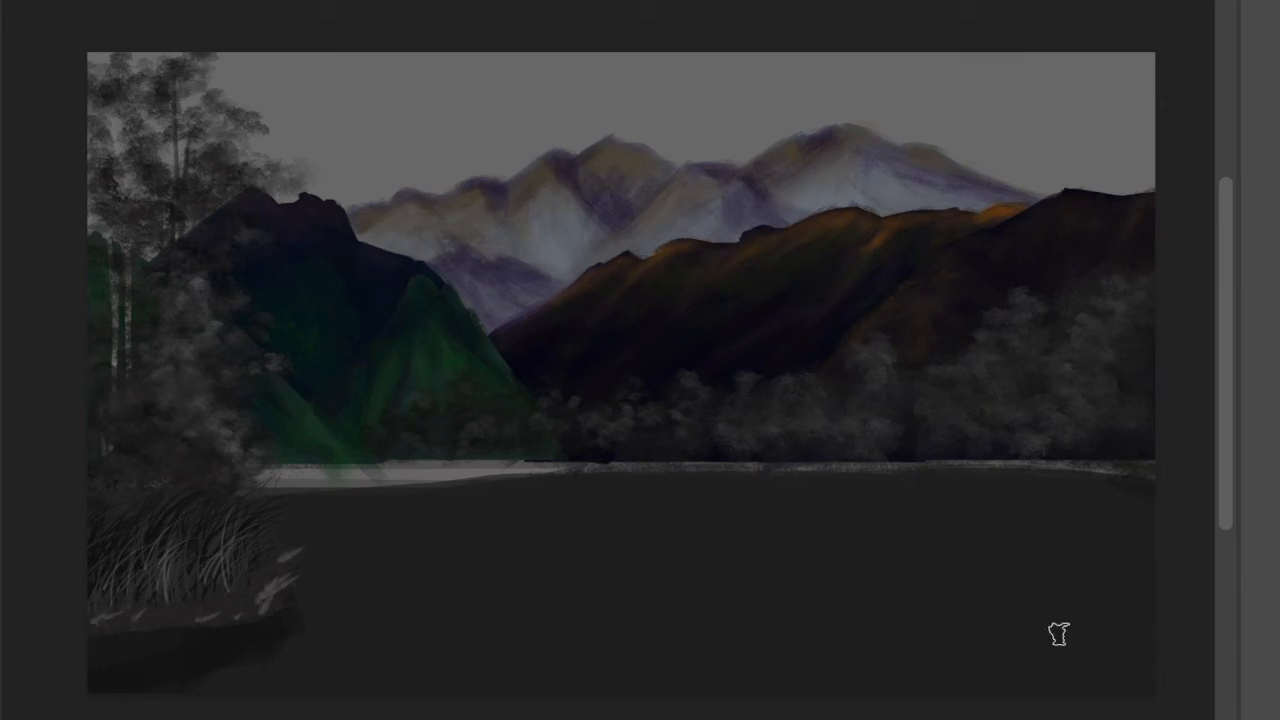
mouse_move(680, 145)
left_mouse_down()
mouse_move(523, 171)
mouse_move(751, 140)
mouse_move(638, 207)
left_mouse_up()
left_click_drag(899, 143, 788, 141)
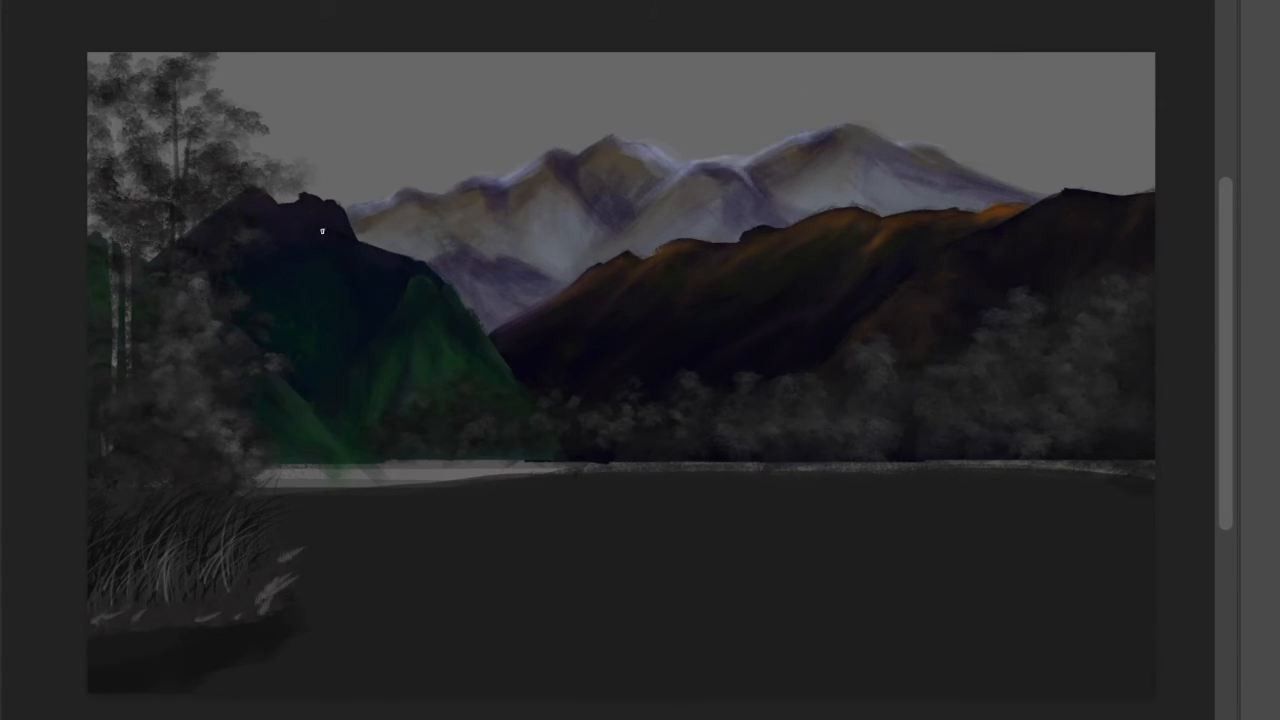
Darken the lakeside forest and tint it deep green with Hue/Saturation and Color Balance adjustment layers
left_click(340, 2)
mouse_move(571, 163)
left_click(771, 280)
key("Return")
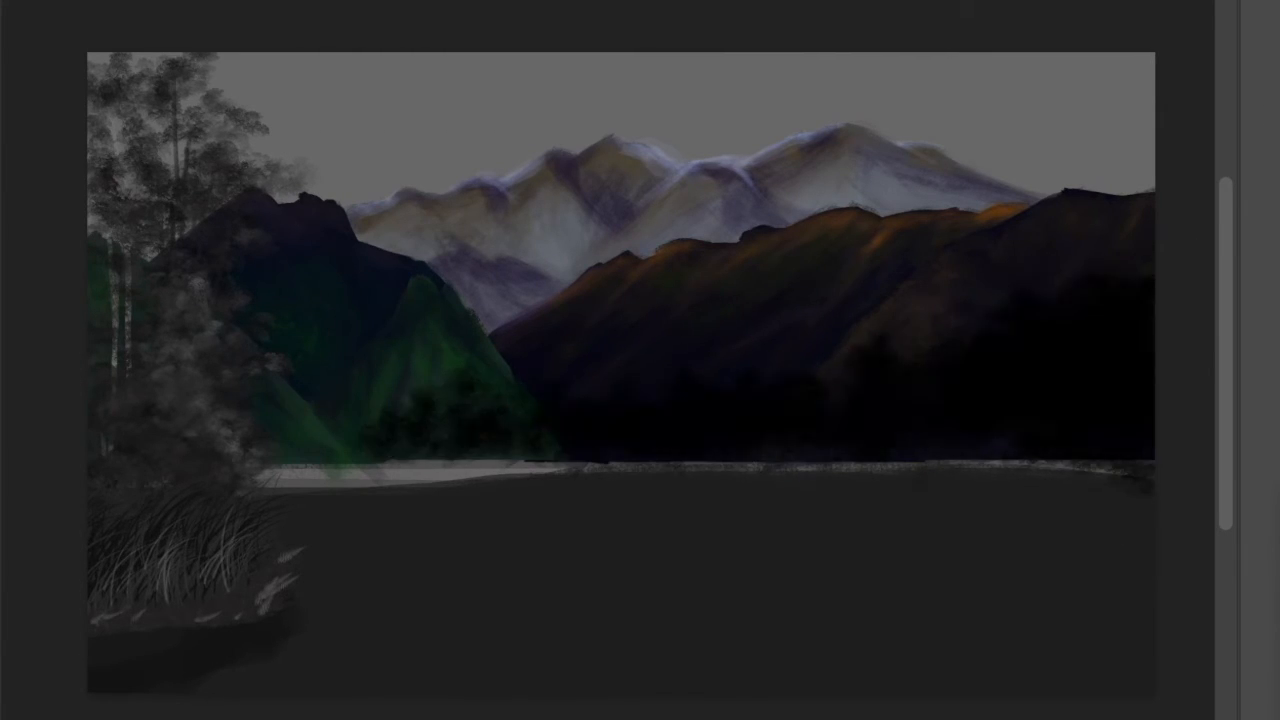
left_click(340, 2)
mouse_move(574, 154)
left_click(771, 280)
key("Return")
left_click(340, 2)
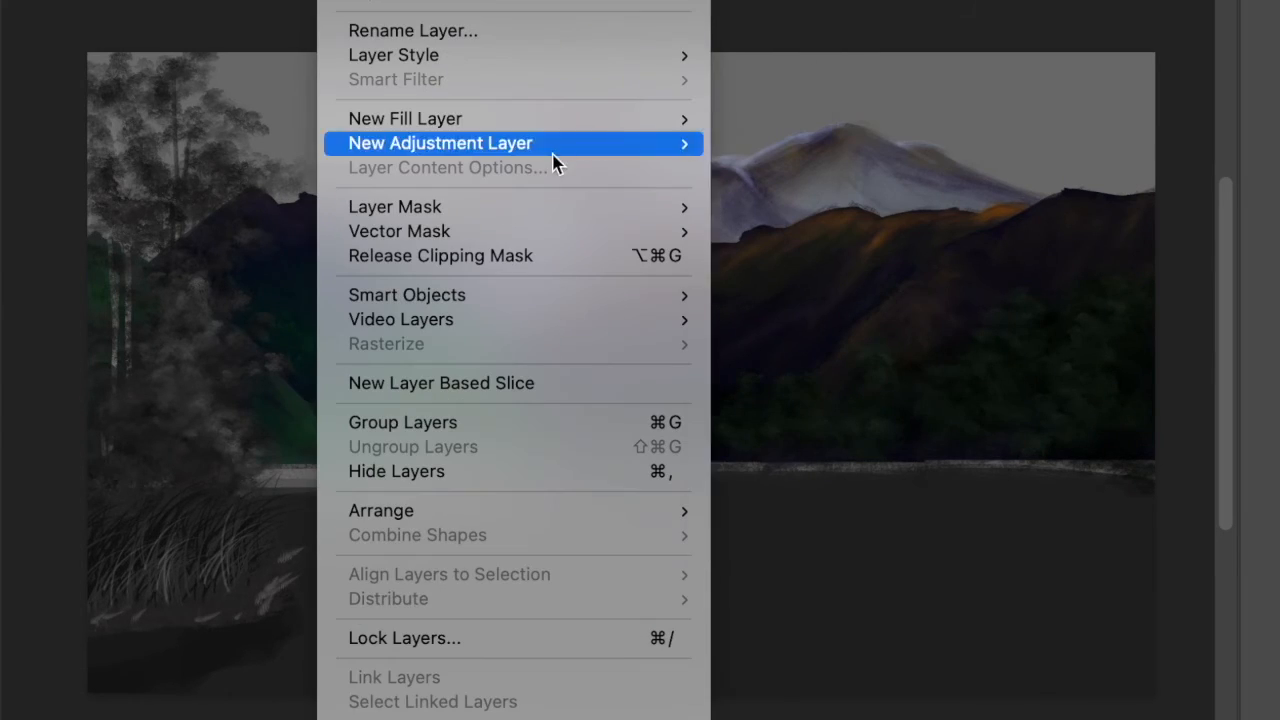
left_click(846, 305)
Choose a tree brush and paint brighter green foliage over the lakeside forest
right_click(943, 322)
key("Escape")
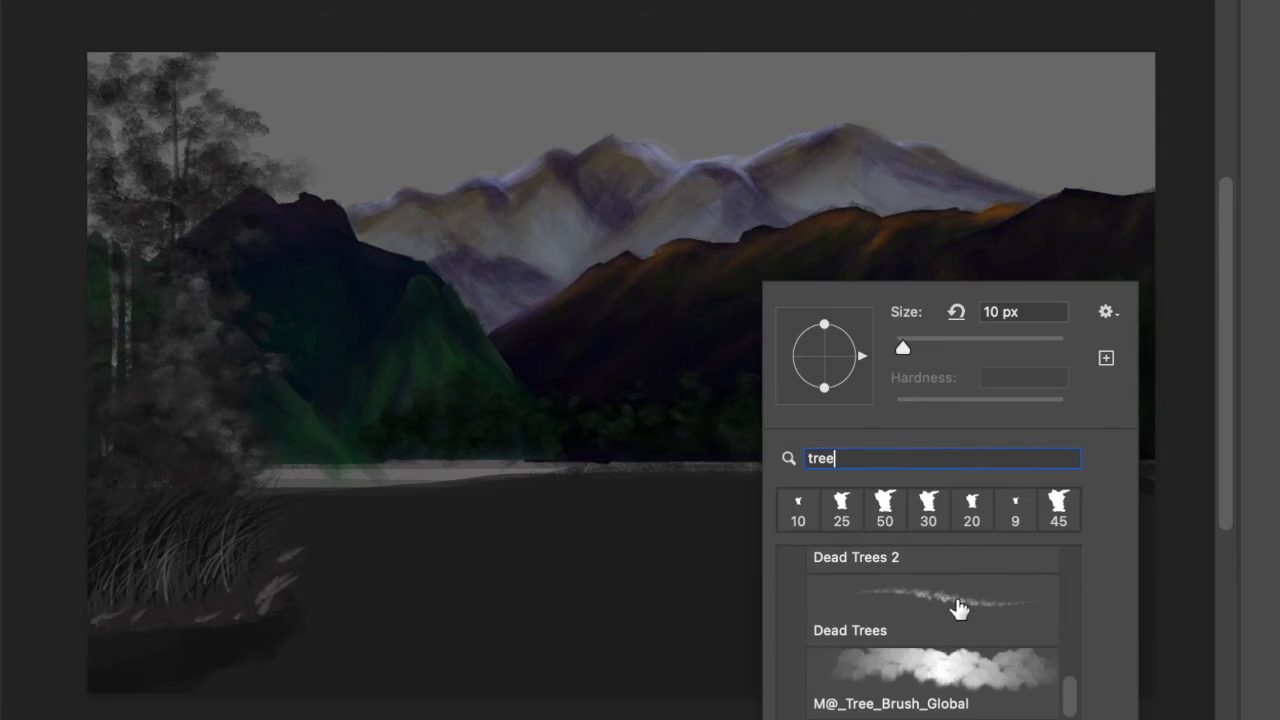
double_click(957, 606)
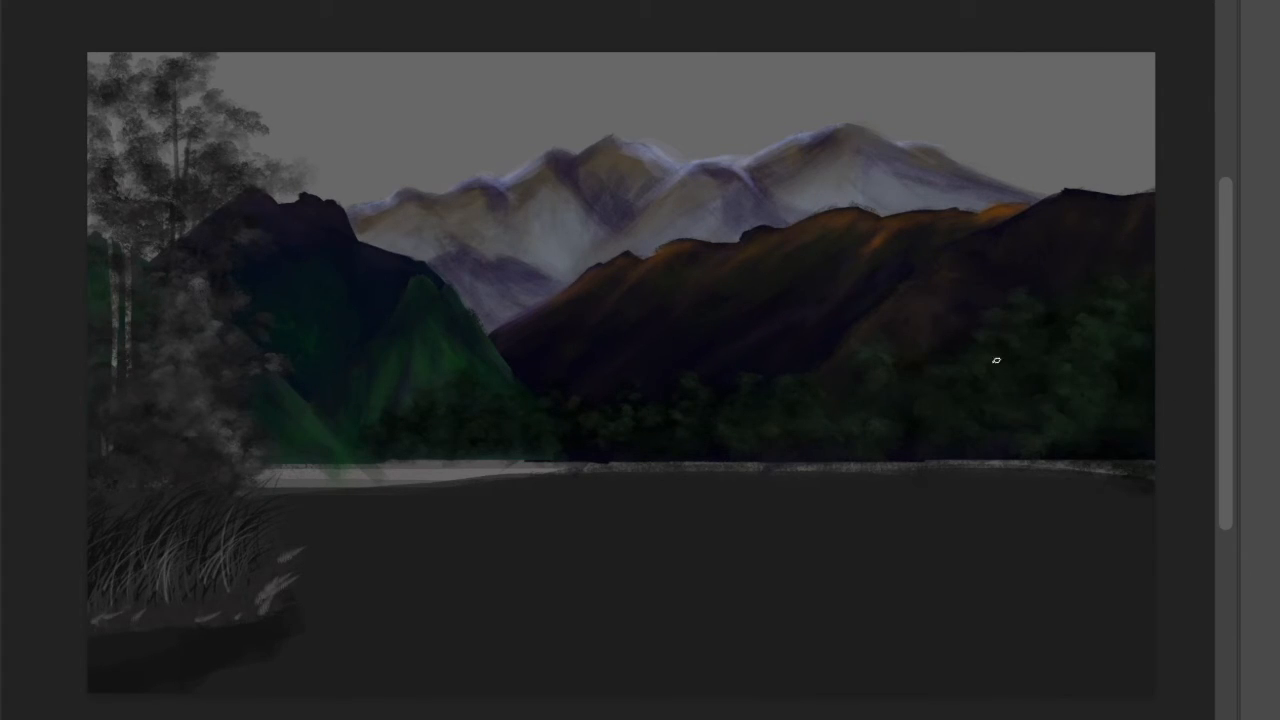
left_click_drag(951, 421, 1015, 326)
left_click_drag(1060, 365, 1085, 420)
left_click(1116, 309)
left_click_drag(875, 418, 868, 355)
mouse_move(798, 420)
left_mouse_down()
mouse_move(720, 398)
mouse_move(636, 410)
left_mouse_up()
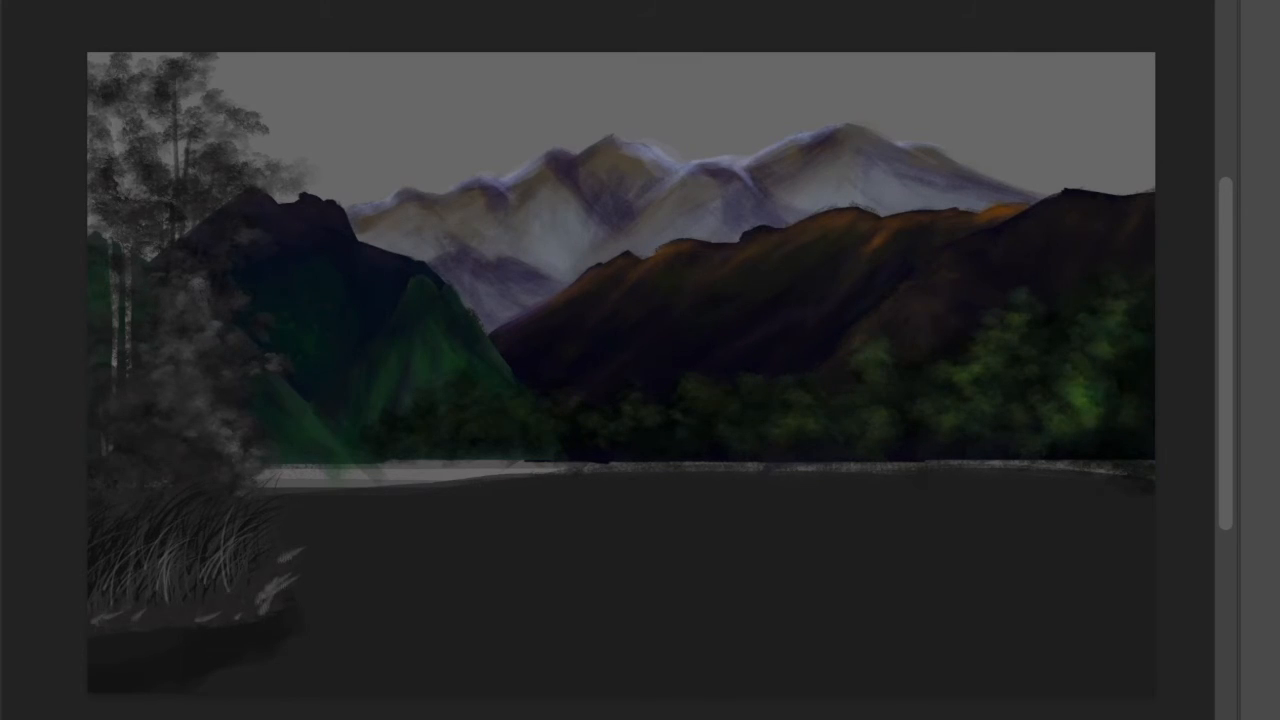
Paint yellow-green, teal and rust-red foliage clumps across the forest, using the tree crowns 1 brush at 172 px
mouse_move(1136, 400)
left_mouse_down()
mouse_move(1107, 411)
mouse_move(1090, 295)
mouse_move(997, 418)
mouse_move(962, 362)
mouse_move(1160, 438)
mouse_move(668, 403)
mouse_move(560, 435)
left_mouse_up()
left_click_drag(680, 390, 460, 437)
mouse_move(1081, 410)
left_mouse_down()
mouse_move(991, 346)
mouse_move(855, 407)
left_mouse_up()
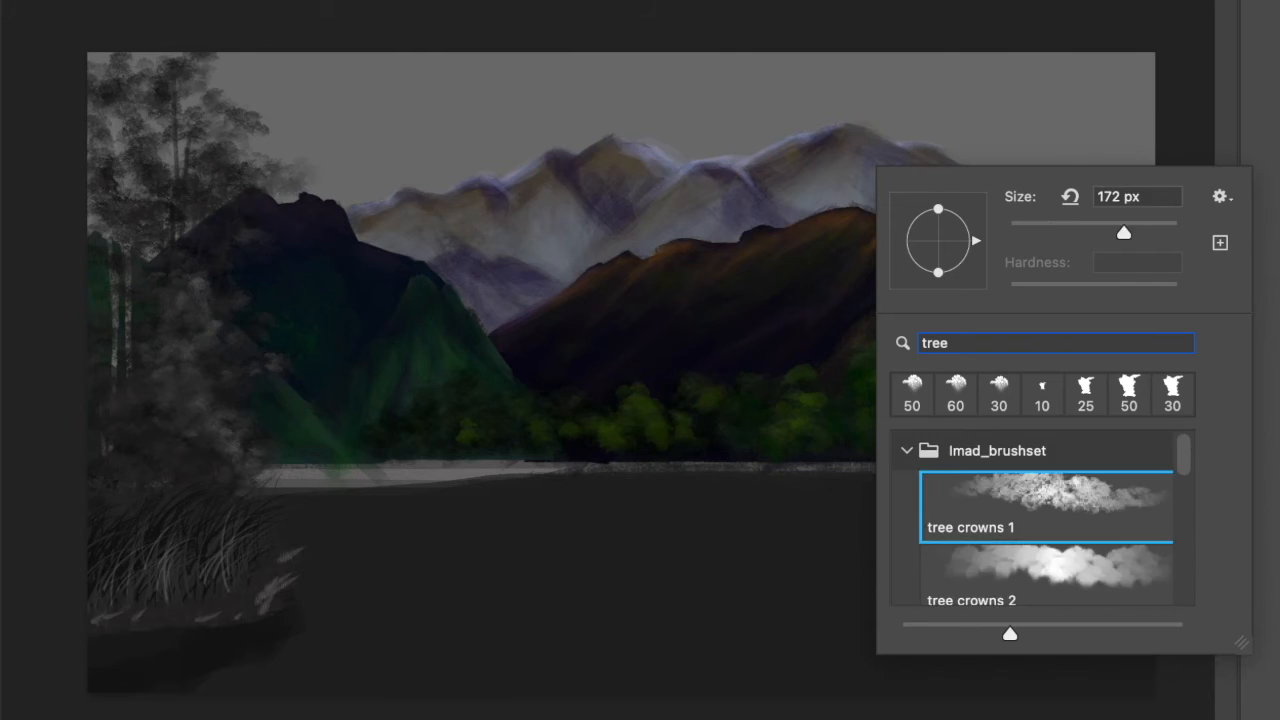
key("Return")
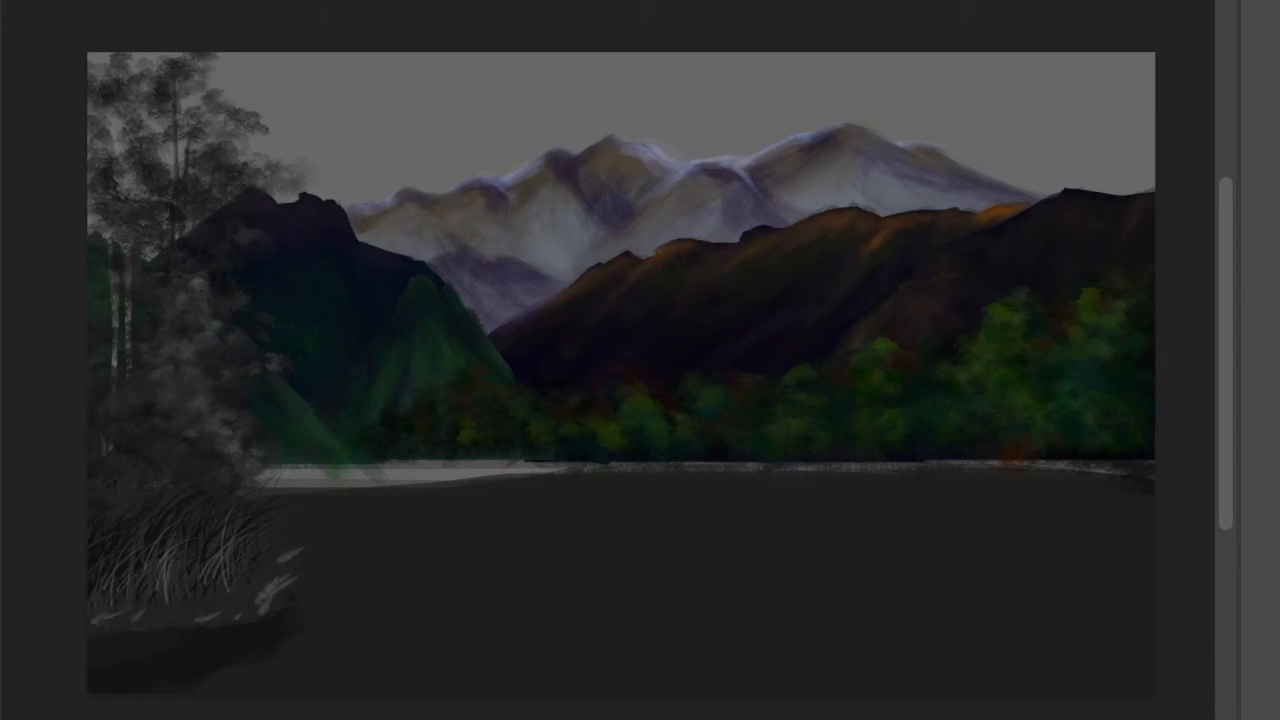
right_click(1100, 155)
key("Return")
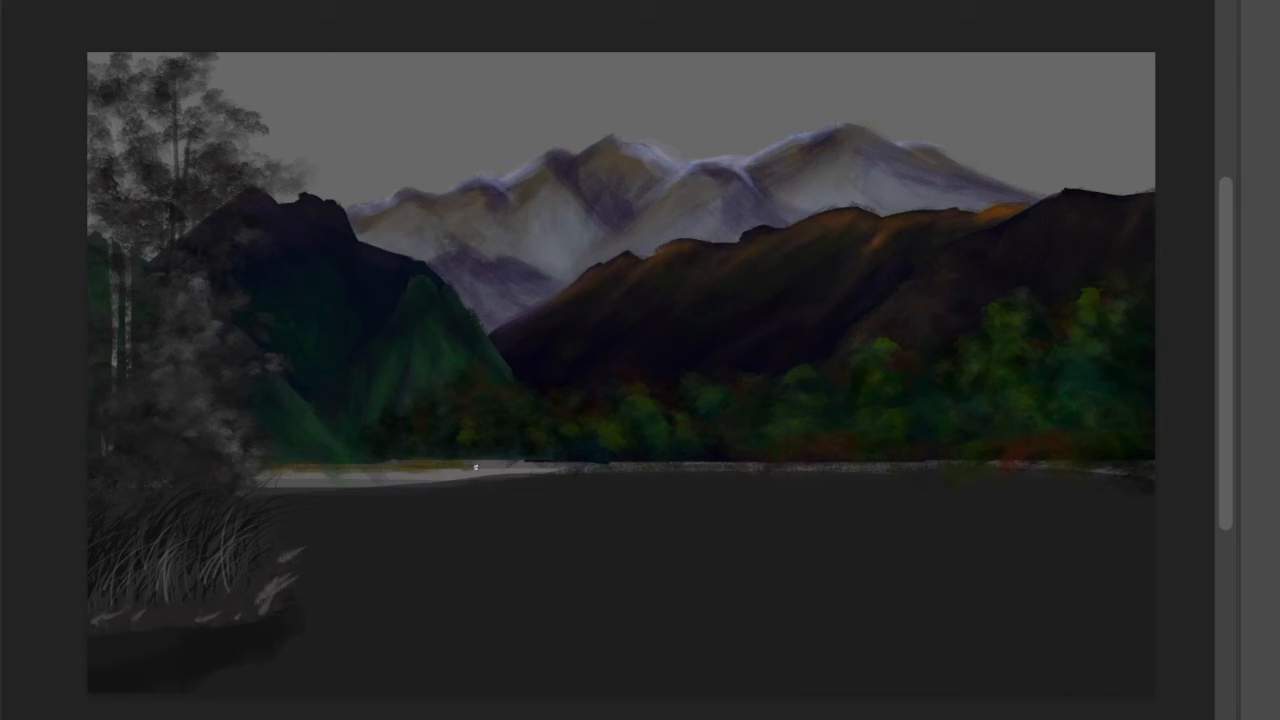
Tint the tall trees on the left teal and darken them to a deep blue-green with adjustment layers
left_click(340, 4)
mouse_move(594, 143)
left_click(800, 308)
left_click(1043, 262)
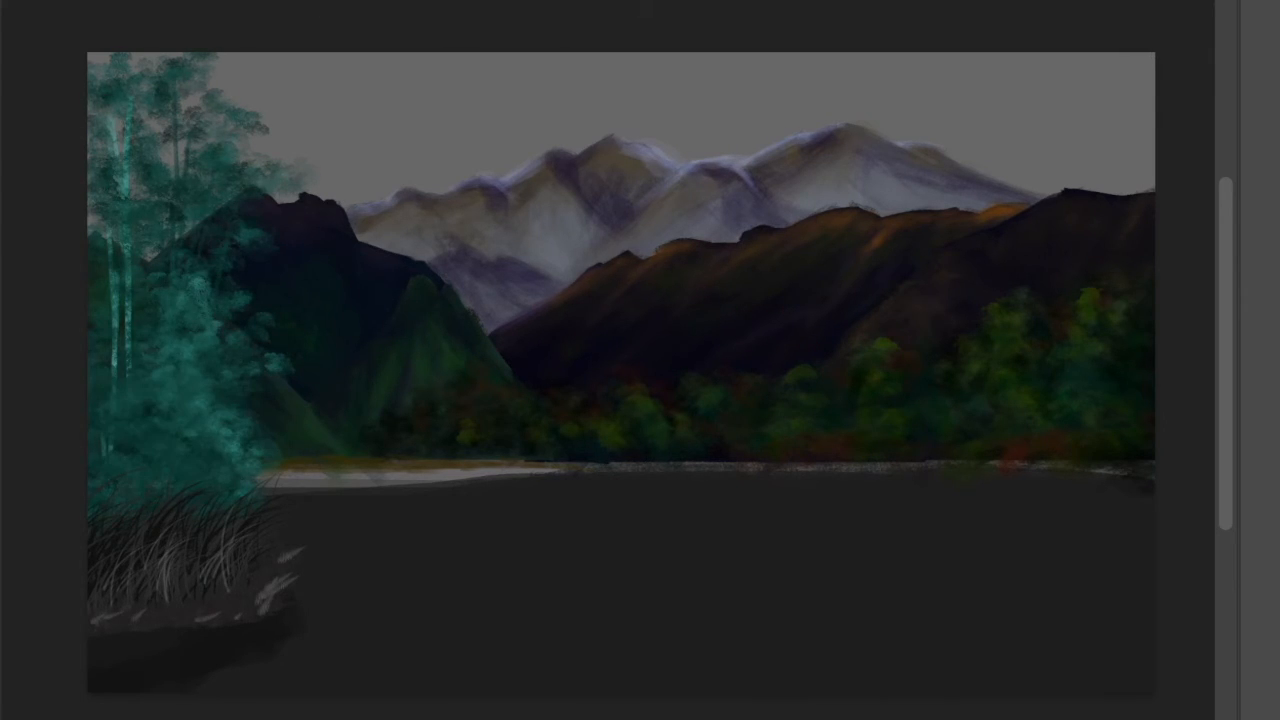
left_click(340, 4)
mouse_move(594, 143)
left_click(869, 183)
left_click(1043, 262)
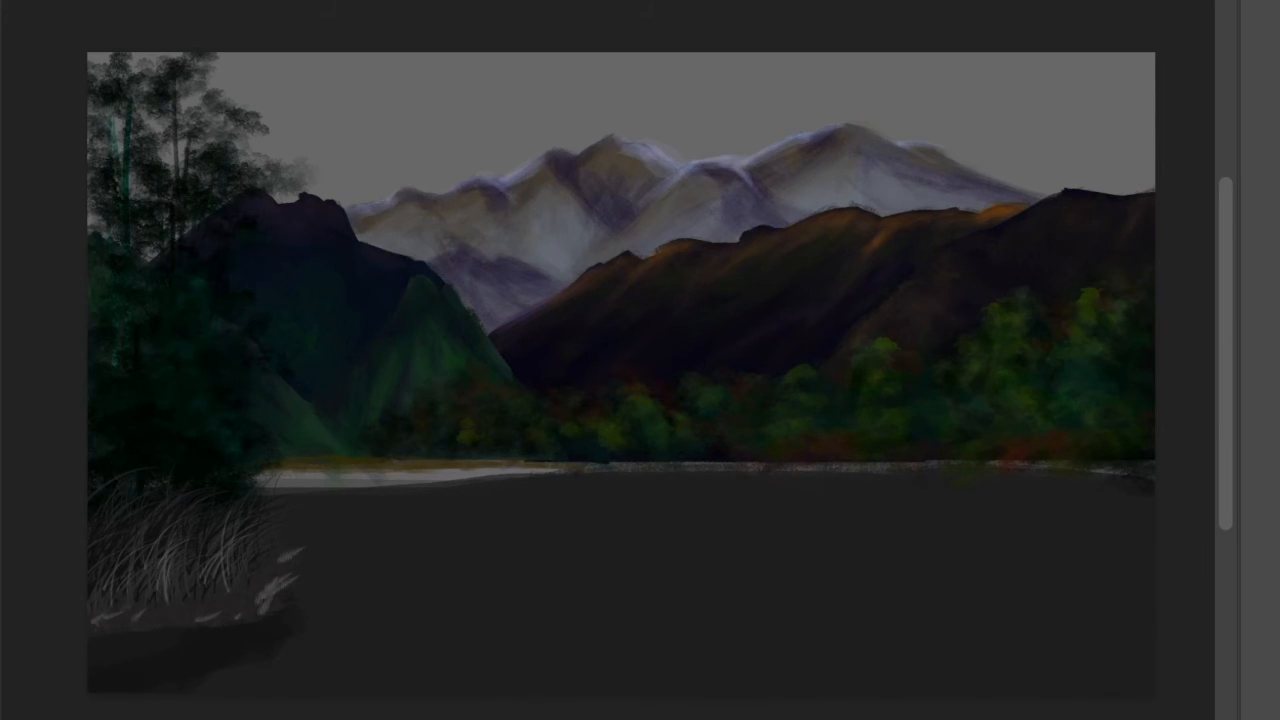
Tint the foreground grass green and darken it using Color Balance, Hue/Saturation and tonal adjustment layers
left_click(340, 4)
mouse_move(580, 140)
left_click(811, 299)
left_click(340, 4)
left_click(780, 217)
left_click(1043, 261)
left_click(340, 4)
mouse_move(628, 150)
left_click(804, 280)
left_click(1022, 268)
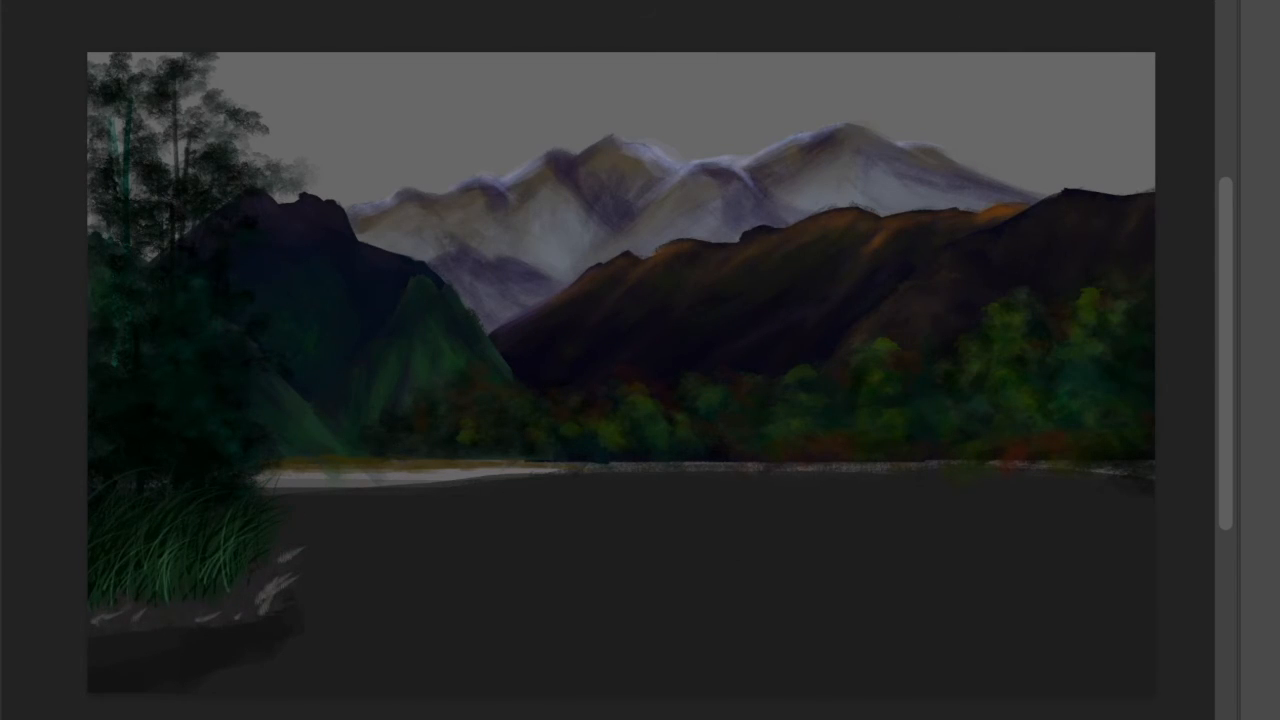
left_click(340, 4)
mouse_move(580, 142)
left_click(808, 222)
left_click(1032, 262)
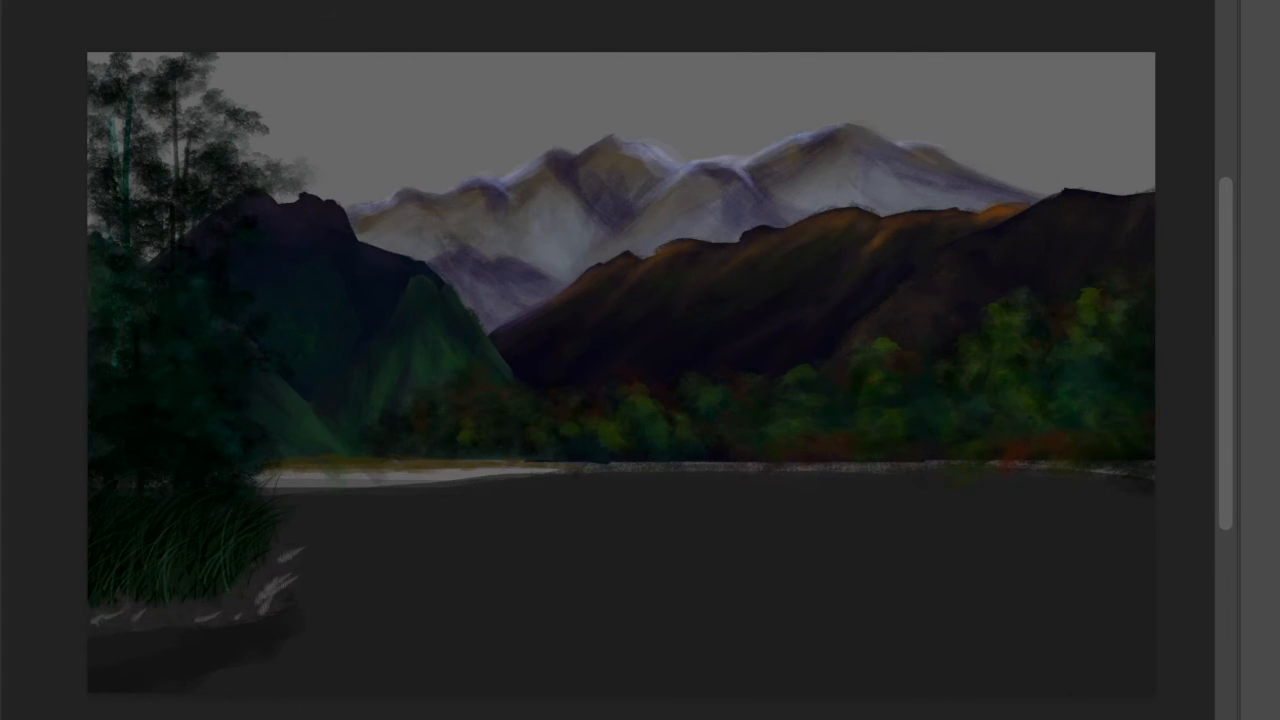
Recolour the foreground bank's rocks dark reddish-brown and brighten the grass blades with further adjustment layers
left_click(340, 4)
mouse_move(486, 140)
left_click(806, 190)
left_click(1046, 260)
left_click(340, 4)
mouse_move(486, 140)
left_click(860, 296)
left_click(1046, 260)
left_click(340, 4)
mouse_move(486, 140)
left_click(806, 168)
left_click(1046, 260)
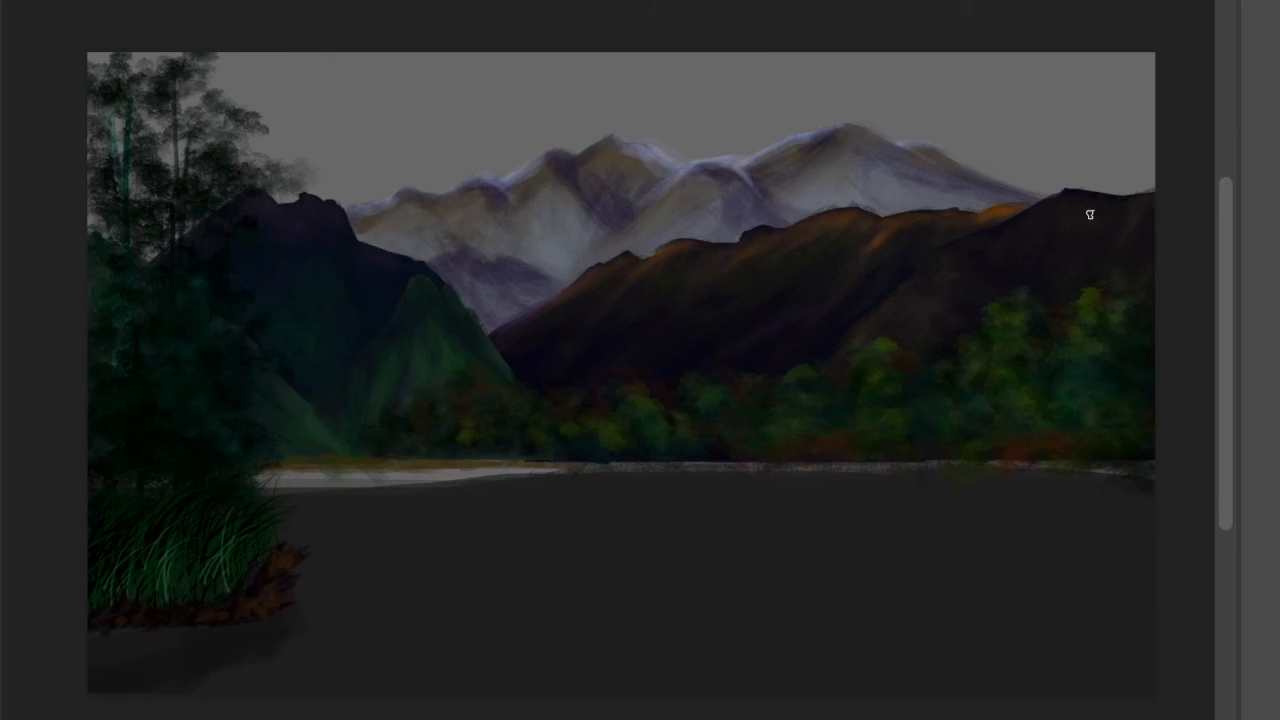
Colour the sky lavender and search the brush presets for "soft" to pick a soft brush
mouse_move(1152, 70)
left_mouse_down()
mouse_move(94, 191)
mouse_move(1129, 200)
mouse_move(711, 134)
mouse_move(408, 220)
left_mouse_up()
right_click(652, 222)
left_click(760, 400)
type("soft")
left_click(822, 625)
left_click_drag(839, 289, 855, 289)
key("Return")
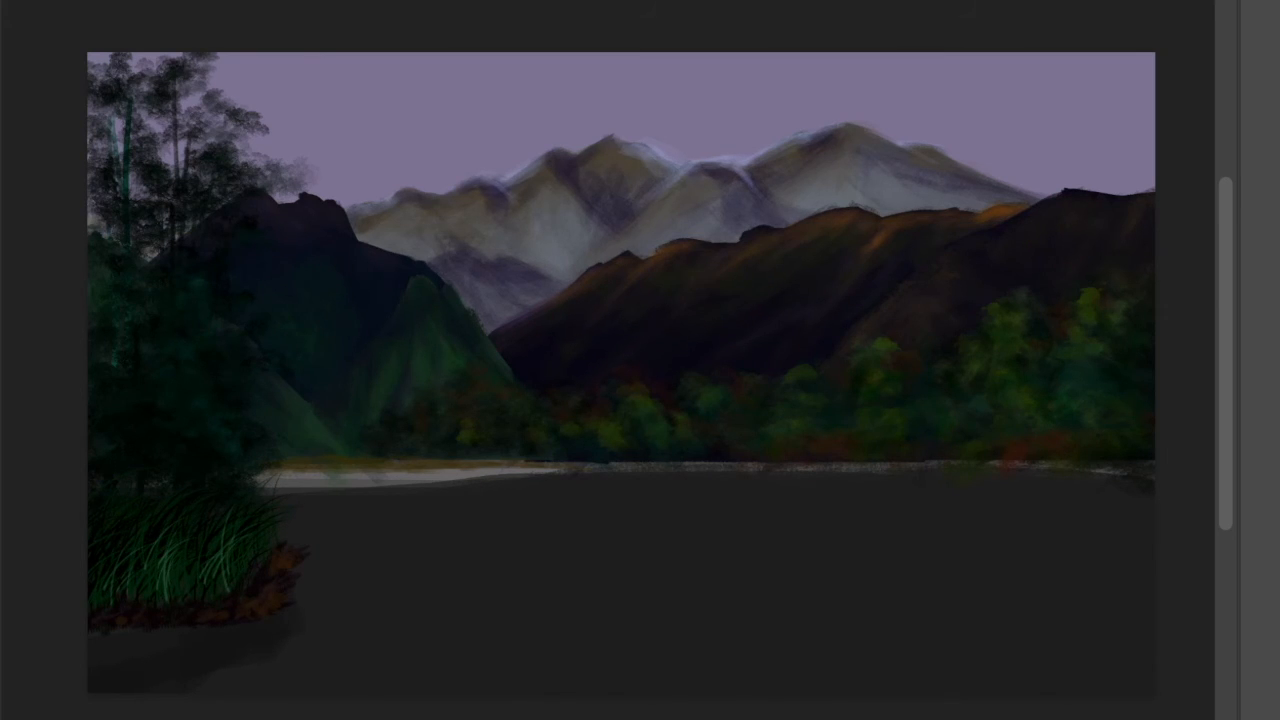
Brush a pale yellow glow into the sky above the left mountains and blend it into the lavender
left_click_drag(212, 84, 362, 112)
mouse_move(490, 130)
left_mouse_down()
mouse_move(418, 60)
mouse_move(514, 46)
left_mouse_up()
left_click(832, 89, "alt")
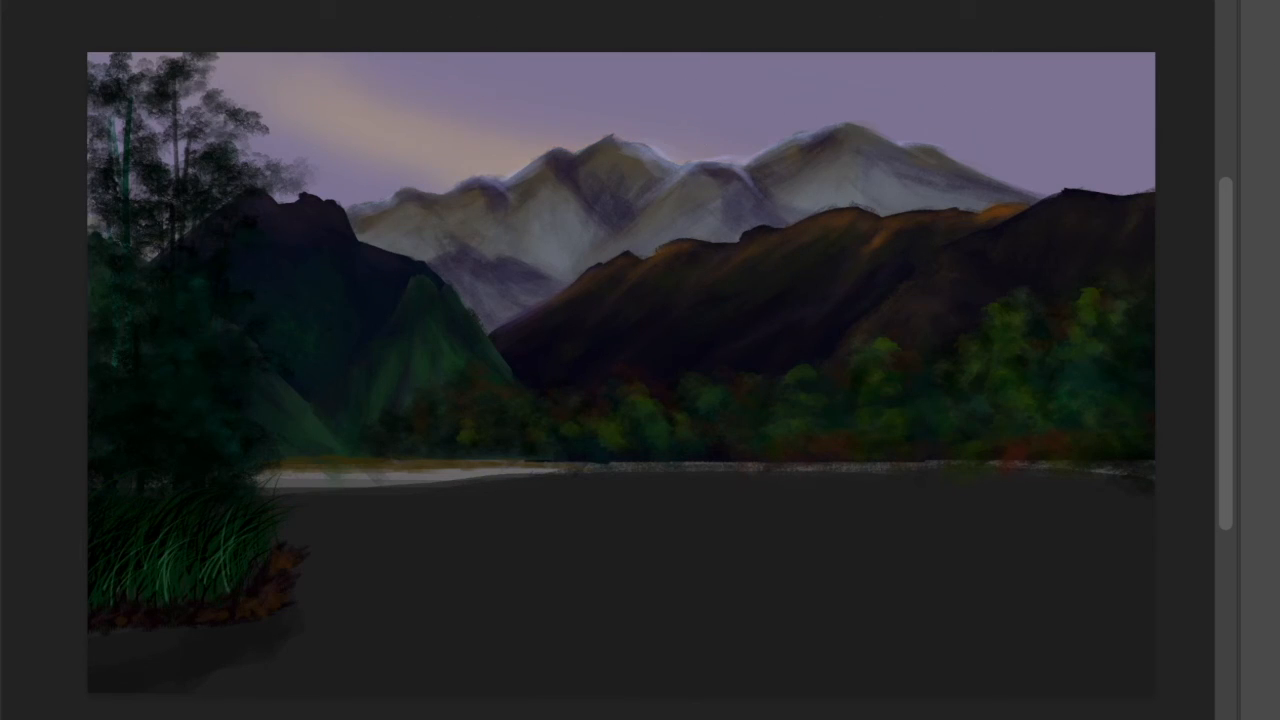
mouse_move(232, 121)
left_mouse_down()
mouse_move(444, 234)
mouse_move(274, 249)
mouse_move(640, 186)
mouse_move(113, 136)
mouse_move(755, 130)
left_mouse_up()
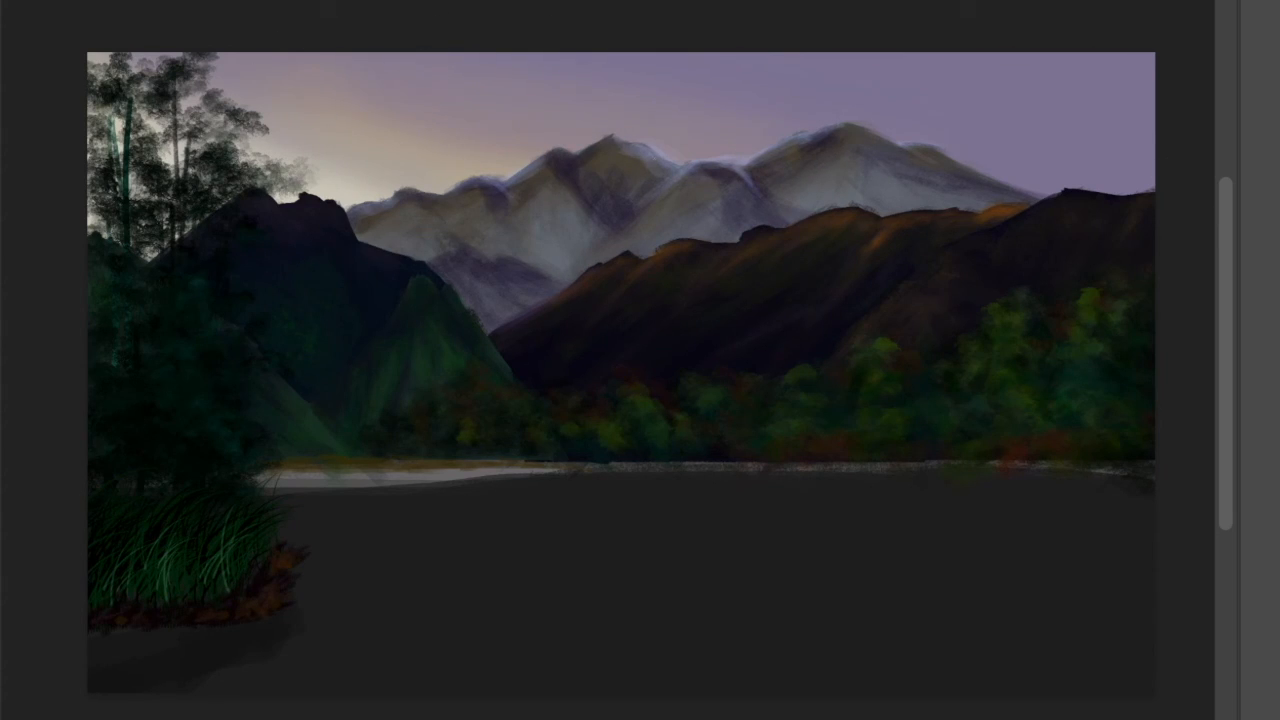
Brush a deeper purple into the upper-right part of the sky
left_click_drag(1188, 170, 855, 0)
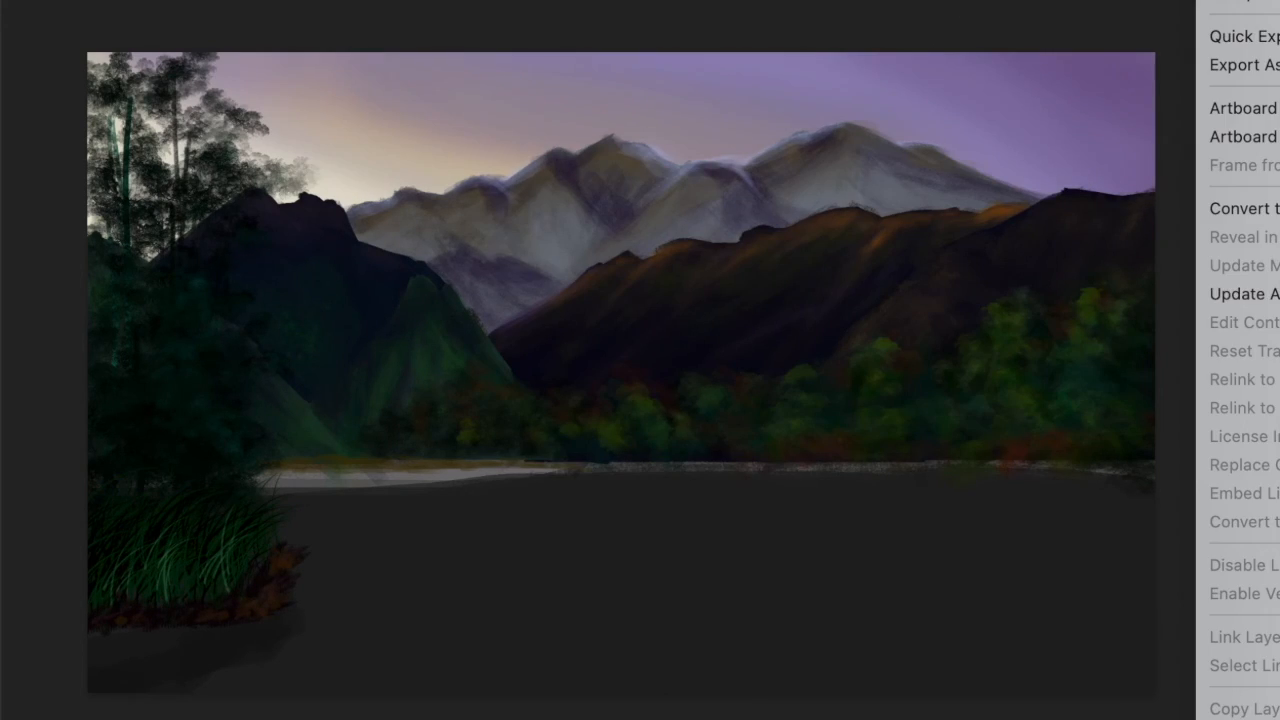
Flip the copied scenery vertically and move it down over the lake as a reflection
key("ctrl+t")
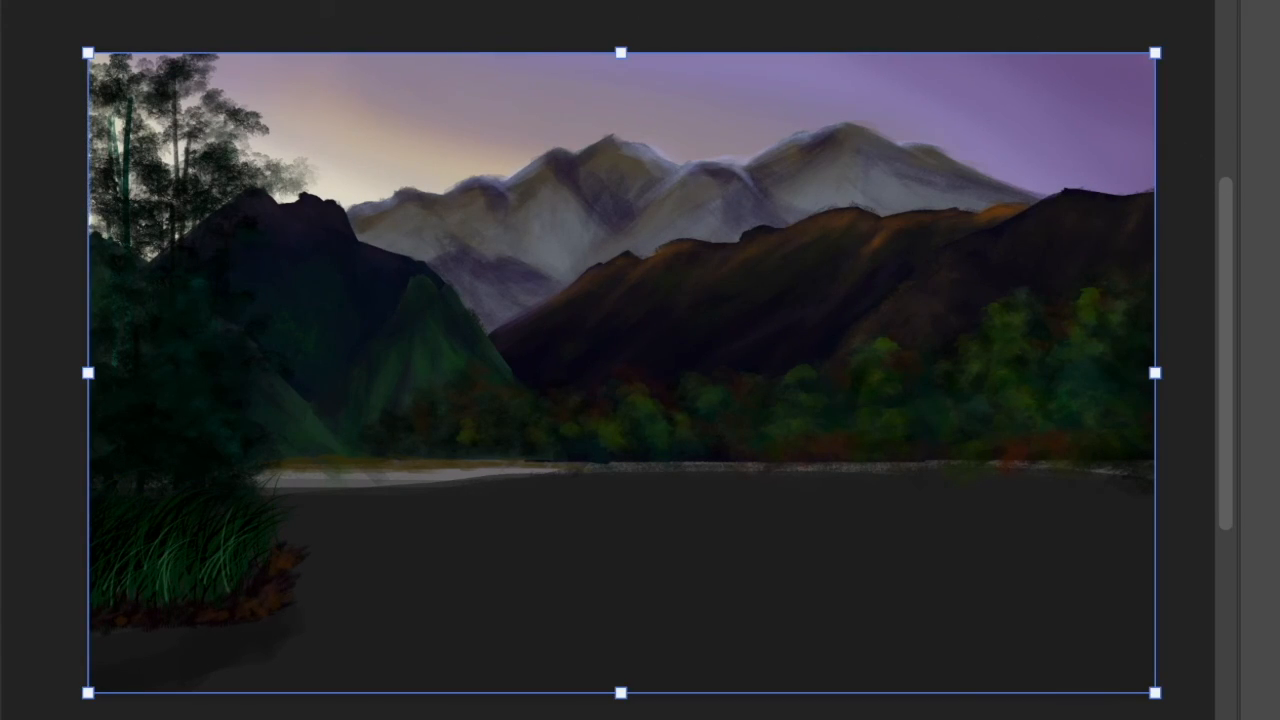
right_click(714, 118)
left_click(770, 698)
left_click_drag(642, 309, 642, 428)
left_click_drag(603, 387, 603, 471)
key("Return")
Separate the foreground bank's copy from the flipped scenery and align the mountain and forest reflection with the far shoreline
left_click(88, 318)
left_click(88, 318)
key("ctrl+x")
key("ctrl+v")
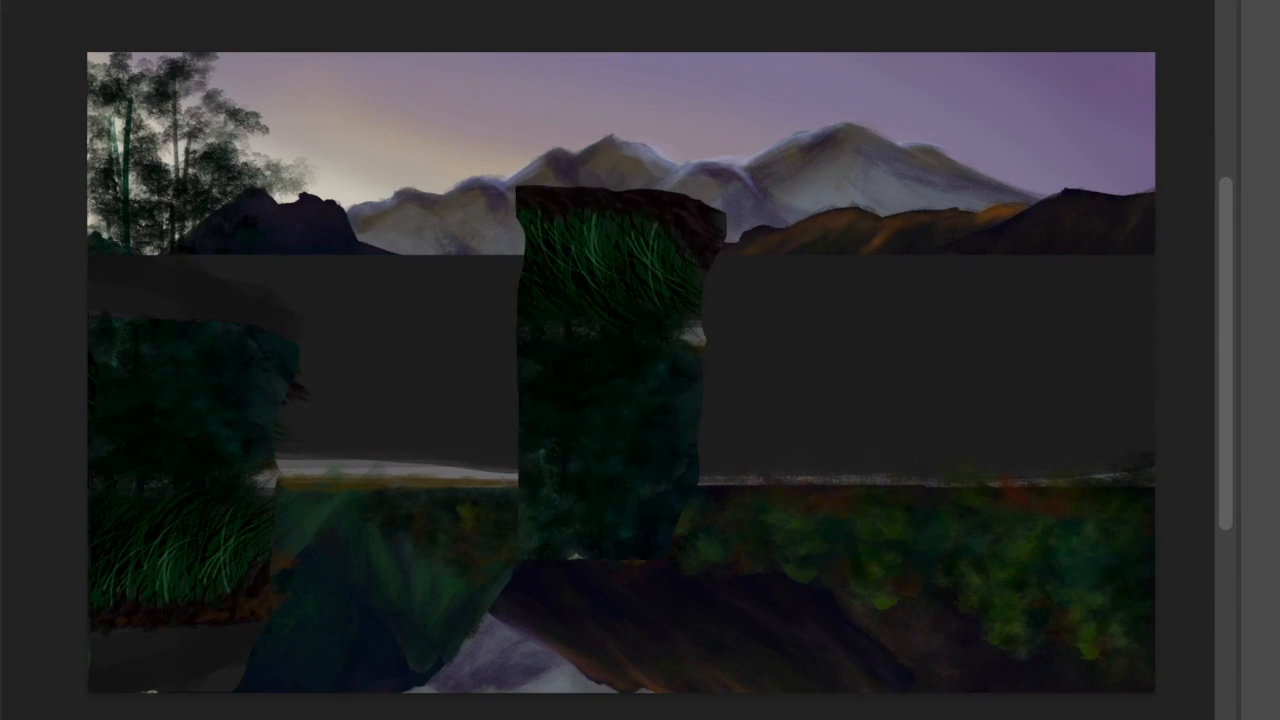
key("ctrl+z")
mouse_move(403, 266)
left_mouse_down()
mouse_move(606, 393)
mouse_move(647, 387)
mouse_move(354, 436)
left_mouse_up()
key("v")
left_click_drag(1054, 568, 1056, 560)
key("b")
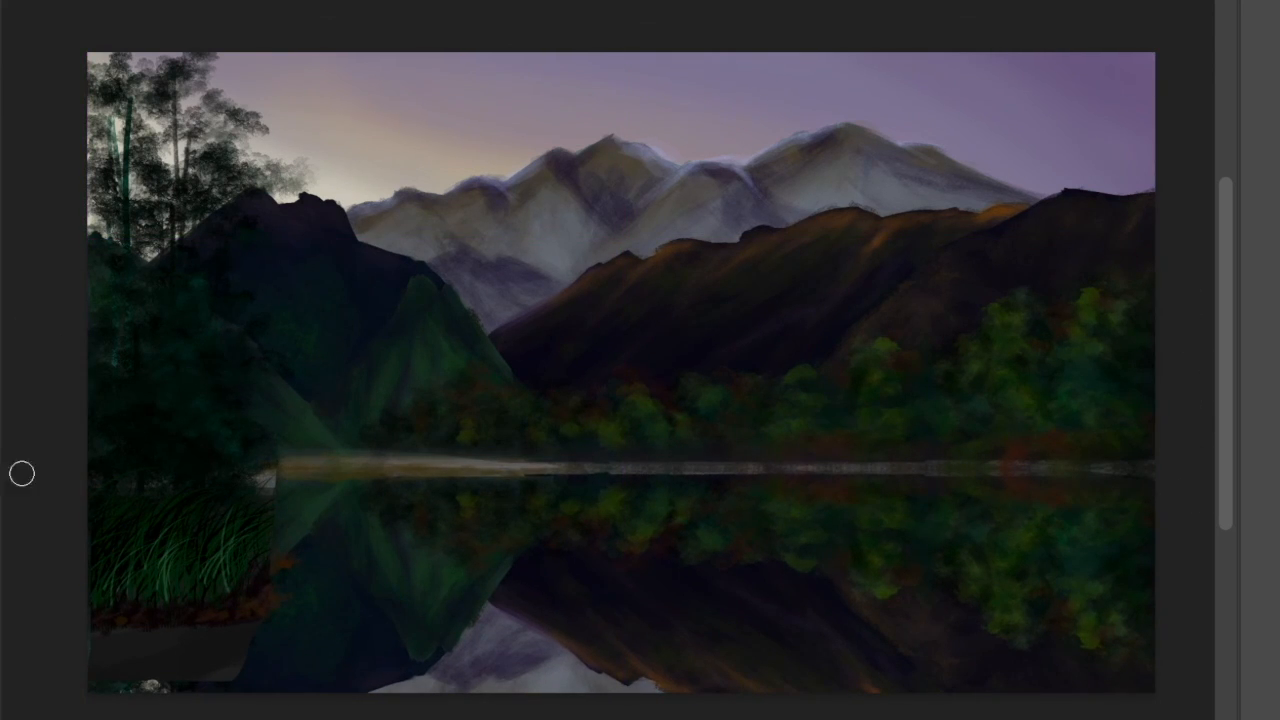
Soften the mountain and forest reflection with a Gaussian Blur
scroll(926, 677, "right", 2)
scroll(926, 677, "left", 2)
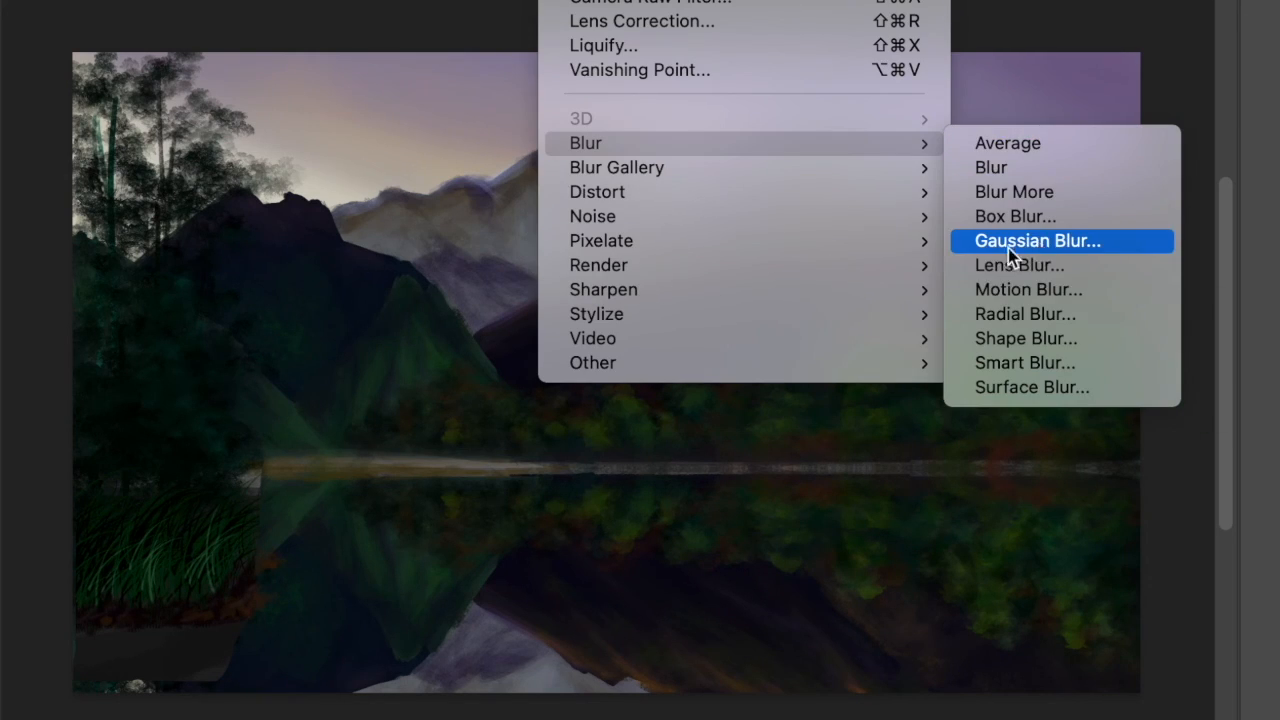
left_click(1063, 242)
key("Return")
Place the flipped copy of the grassy bank directly beneath the left foreground as its reflection in the water
left_click(897, 294)
left_click(1046, 260)
key("ctrl+v")
left_click_drag(709, 277, 250, 620)
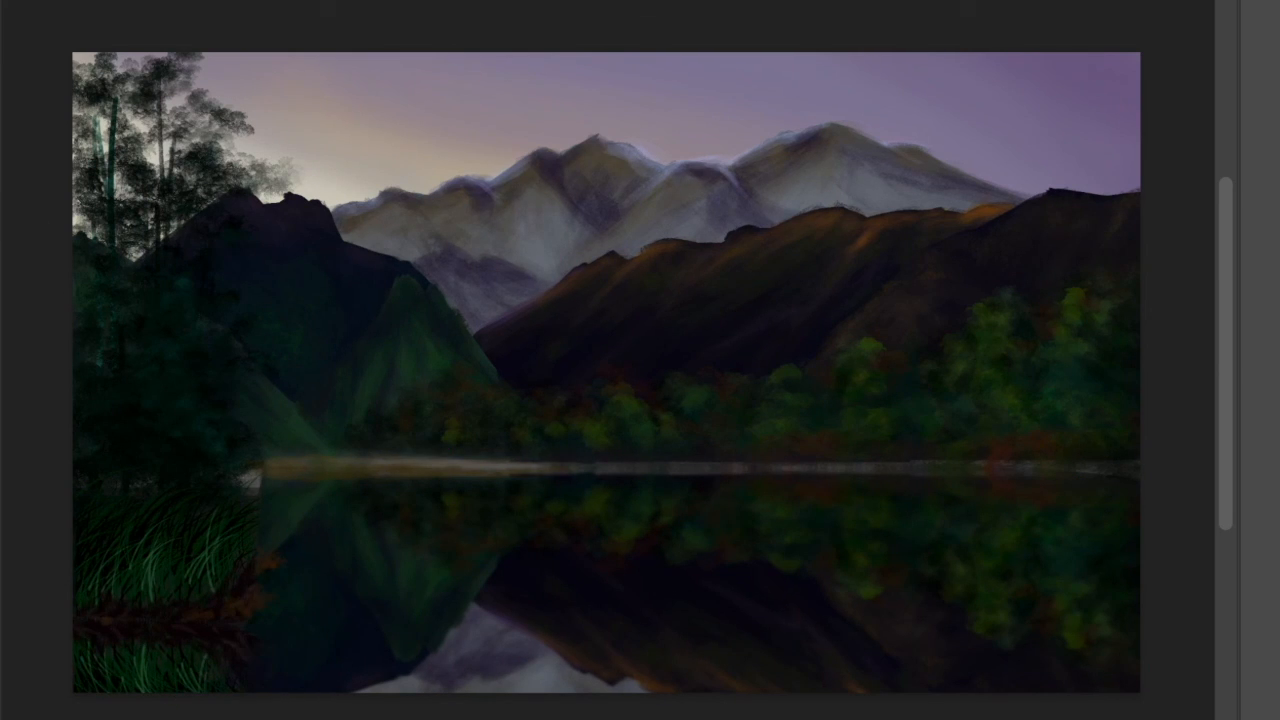
Squash and distort the lake reflection so the mirrored mountains and peaks fit within the water area
key("ctrl+t")
scroll(1234, 420, "down", 3)
left_click_drag(1140, 616, 1137, 557)
left_click_drag(74, 616, 2, 603)
left_click_drag(183, 2, 175, 49)
scroll(668, 707, "left", 2)
left_click_drag(62, 604, 267, 534)
scroll(668, 707, "right", 6)
left_click_drag(978, 557, 1047, 506)
left_click_drag(982, 2, 986, 39)
scroll(608, 360, "right", 1)
left_click_drag(1019, 506, 1014, 549)
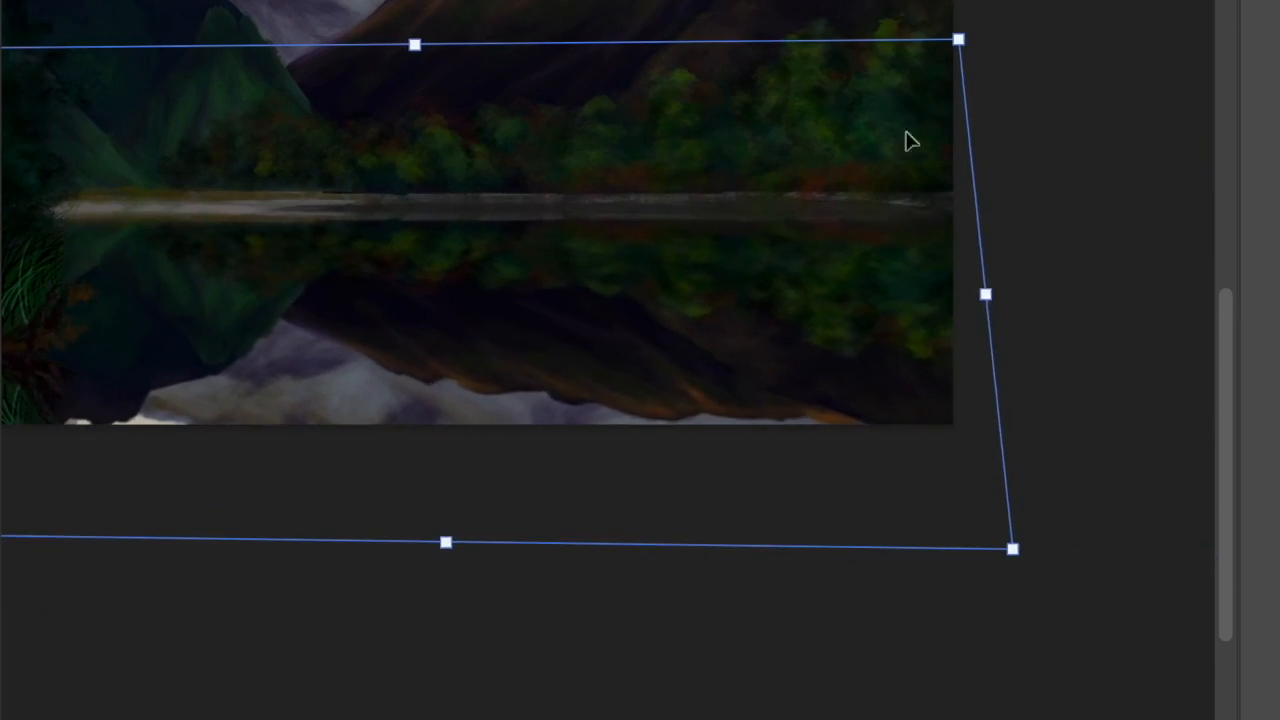
left_click_drag(958, 39, 974, 34)
scroll(608, 360, "left", 6)
left_click_drag(106, 49, 48, 12)
key("Return")
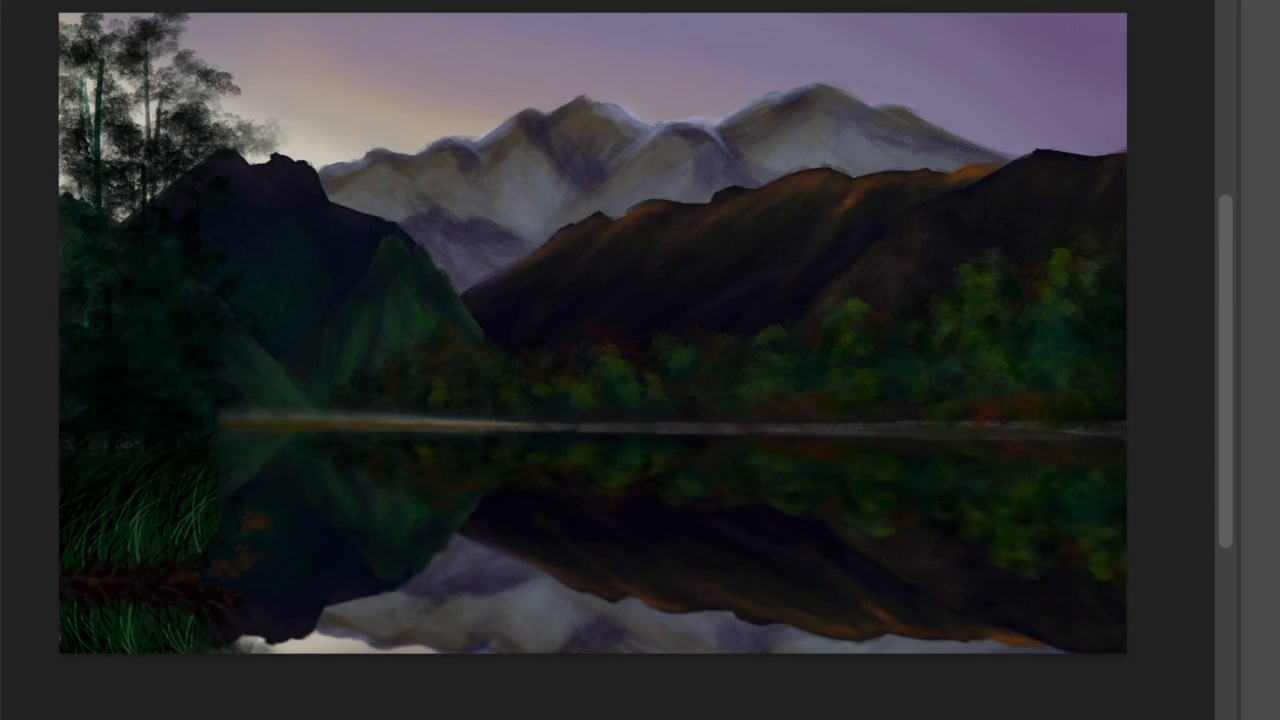
Blend away the reflection's hard vertical edge where the water meets the left bank
mouse_move(170, 418)
left_mouse_down()
mouse_move(554, 403)
mouse_move(380, 418)
left_mouse_up()
scroll(205, 584, "left", 4)
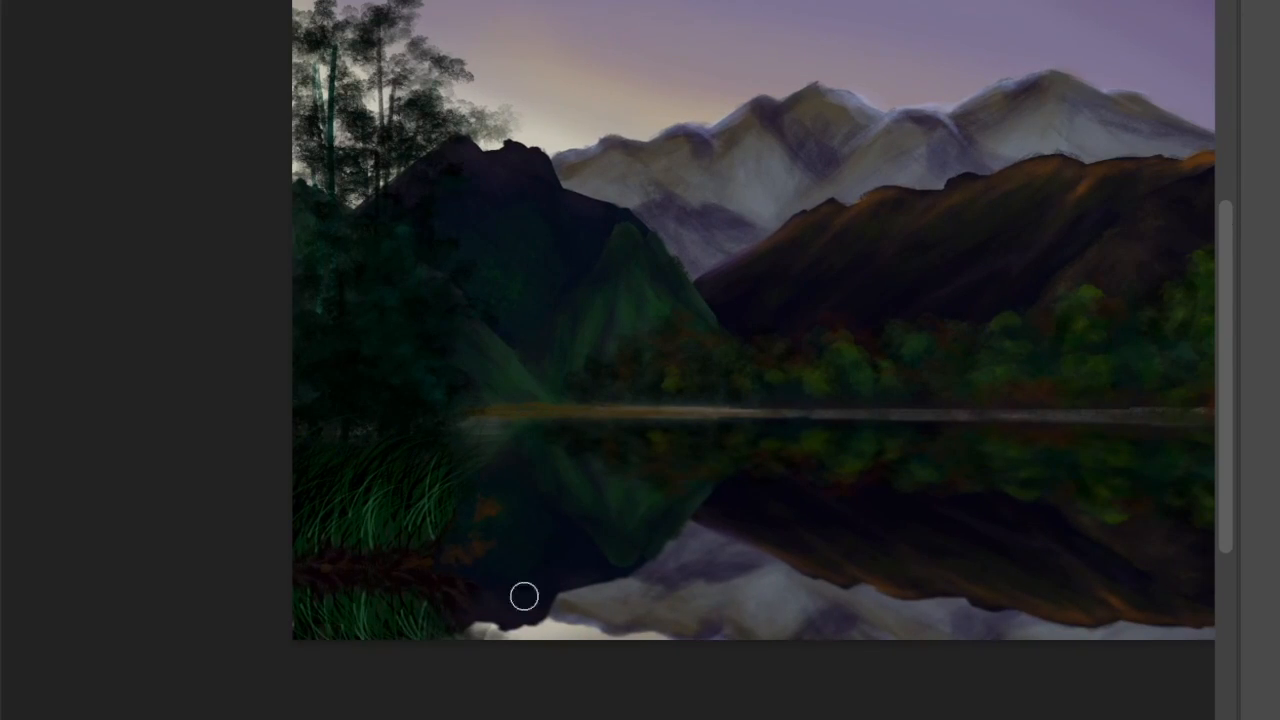
left_click_drag(509, 609, 441, 667)
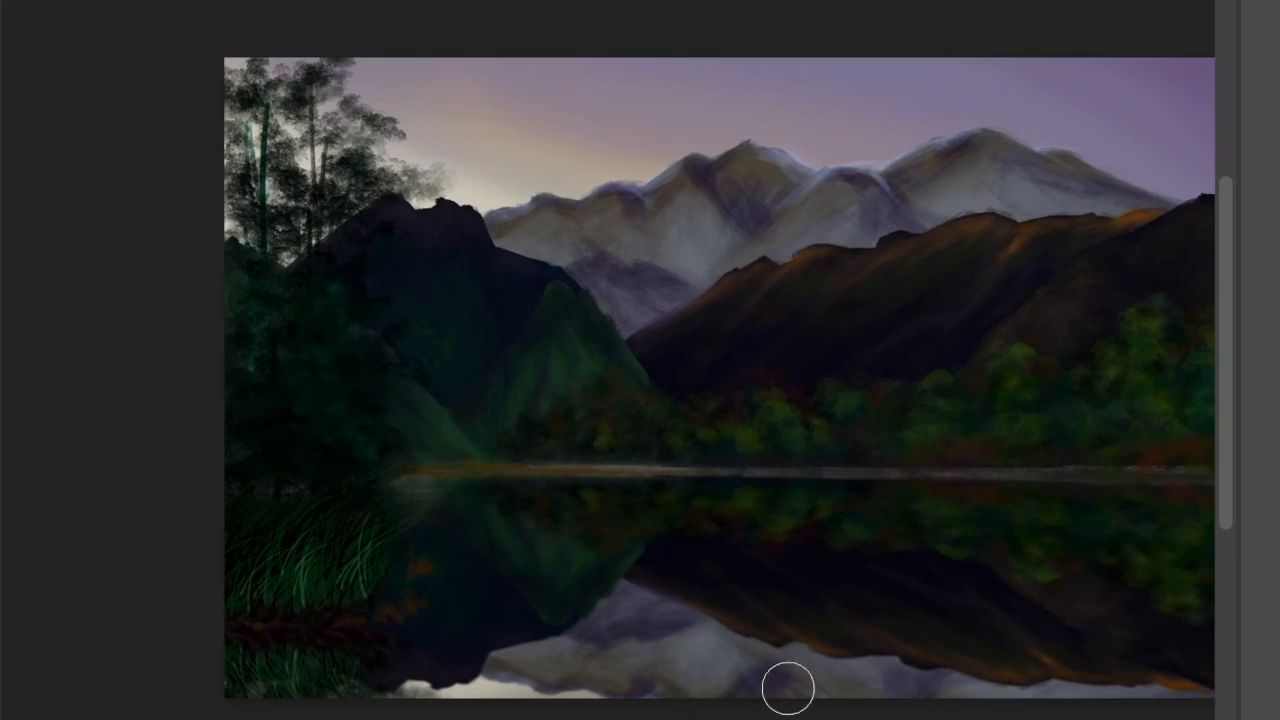
Add a new layer and paint mist over the brown mountain's lower slopes with a brush found by searching "fog"
key("super+shift+n")
key("Return")
scroll(940, 165, "right", 4)
right_click(882, 222)
type("fog")
double_click(1052, 550)
mouse_move(600, 360)
left_mouse_down()
mouse_move(800, 286)
mouse_move(720, 294)
mouse_move(851, 303)
mouse_move(995, 263)
left_mouse_up()
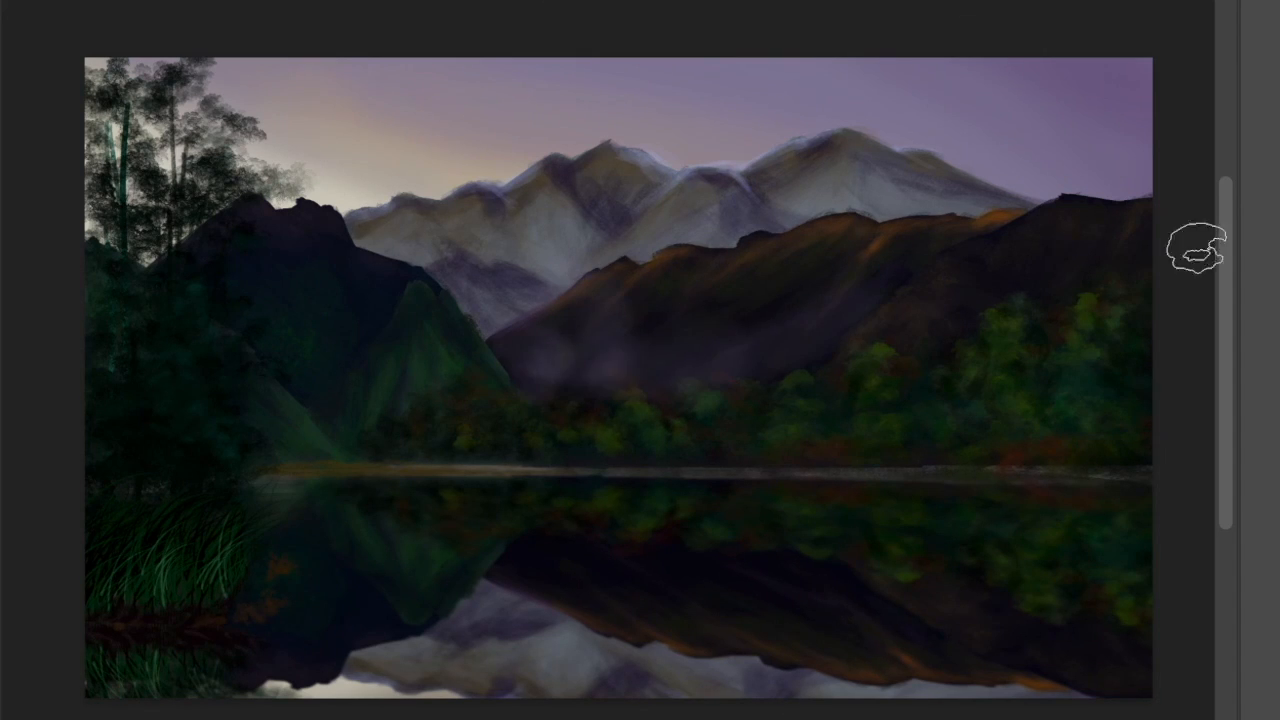
left_click_drag(570, 345, 740, 315)
left_click_drag(640, 355, 497, 323)
left_click_drag(879, 356, 920, 340)
Paint a low band of mist along the far shoreline
mouse_move(265, 471)
left_mouse_down()
mouse_move(434, 457)
mouse_move(1169, 469)
left_mouse_up()
left_click_drag(535, 474, 1020, 454)
scroll(1105, 464, "right", 4)
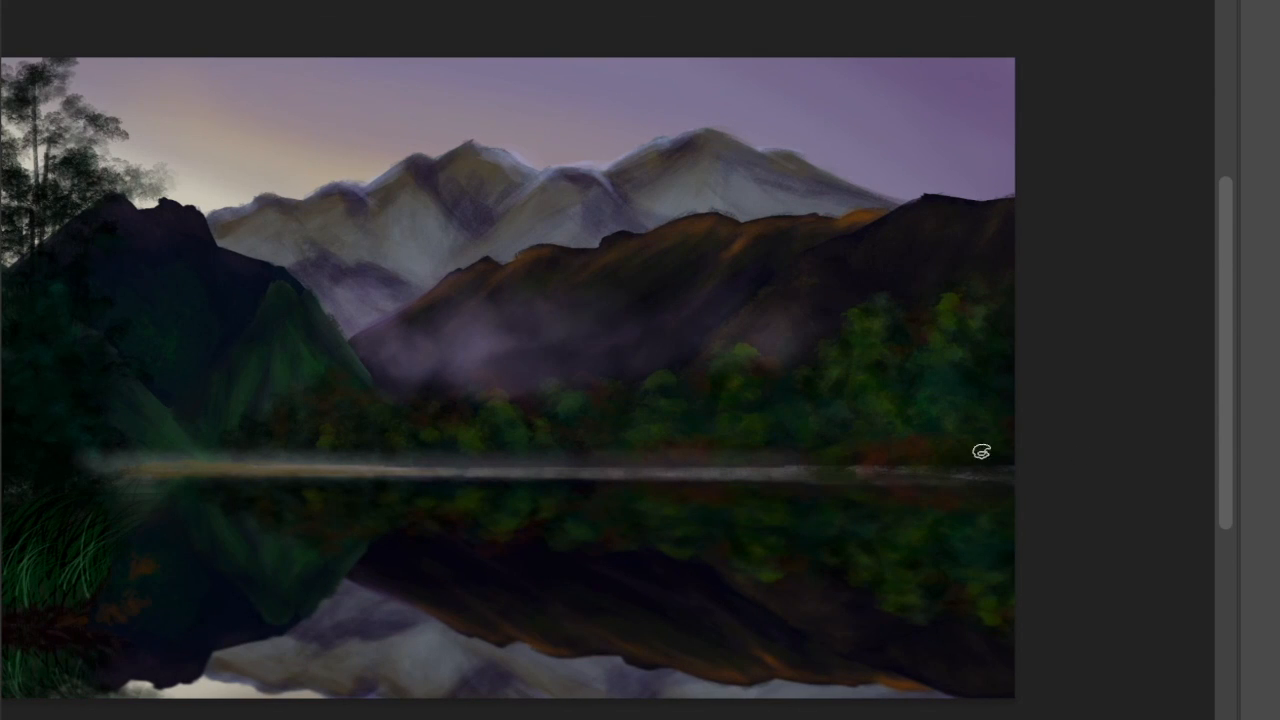
scroll(1029, 383, "left", 4)
Enlarge the fog brush and add mist to the brown mountain's right-hand slope and the valley beside it
key("bracketright")
key("bracketright")
key("bracketright")
key("bracketright")
left_click_drag(1017, 219, 934, 283)
left_click_drag(570, 326, 505, 326)
left_click_drag(423, 273, 378, 438)
mouse_move(405, 305)
left_mouse_down()
mouse_move(289, 420)
mouse_move(390, 435)
left_mouse_up()
key("ctrl+z")
key("ctrl+z")
key("ctrl+z")
key("ctrl+z")
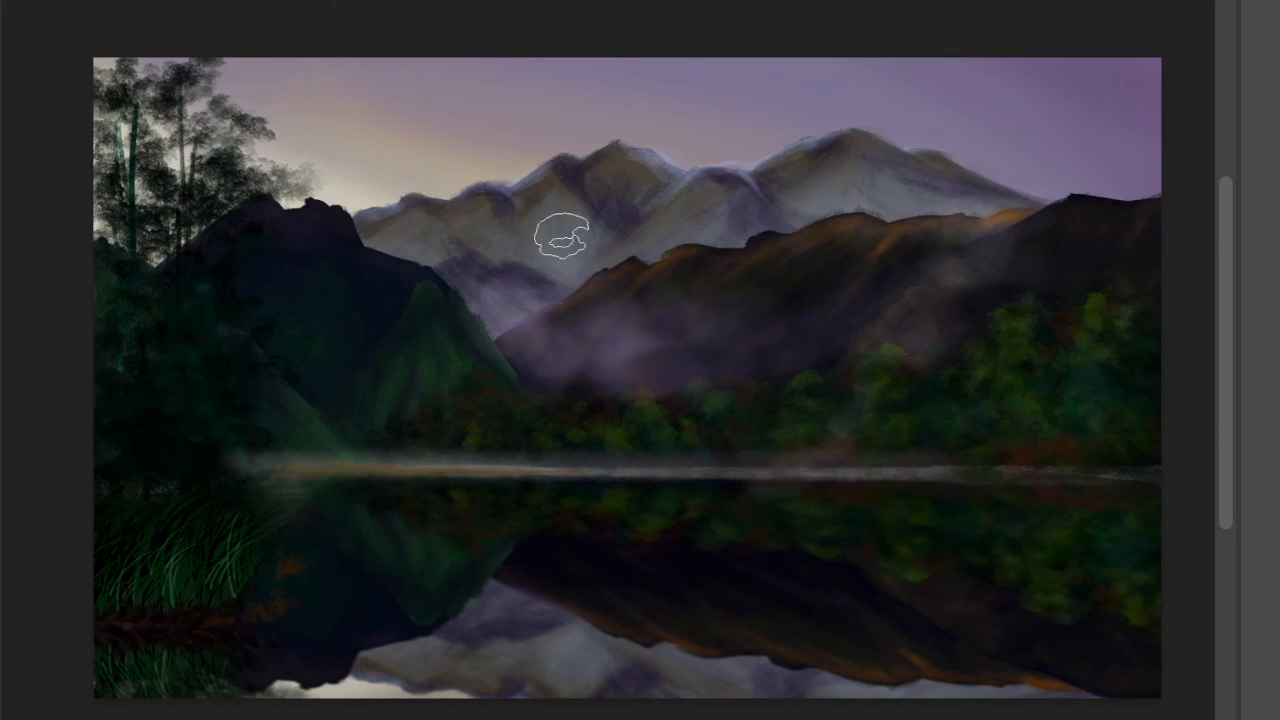
Choose a different fog brush and add soft mist over the left green mountain and the lake reflection
right_click(533, 321)
scroll(686, 675, "down", 3)
left_click(686, 640)
left_click(985, 15)
left_click_drag(486, 400, 330, 405)
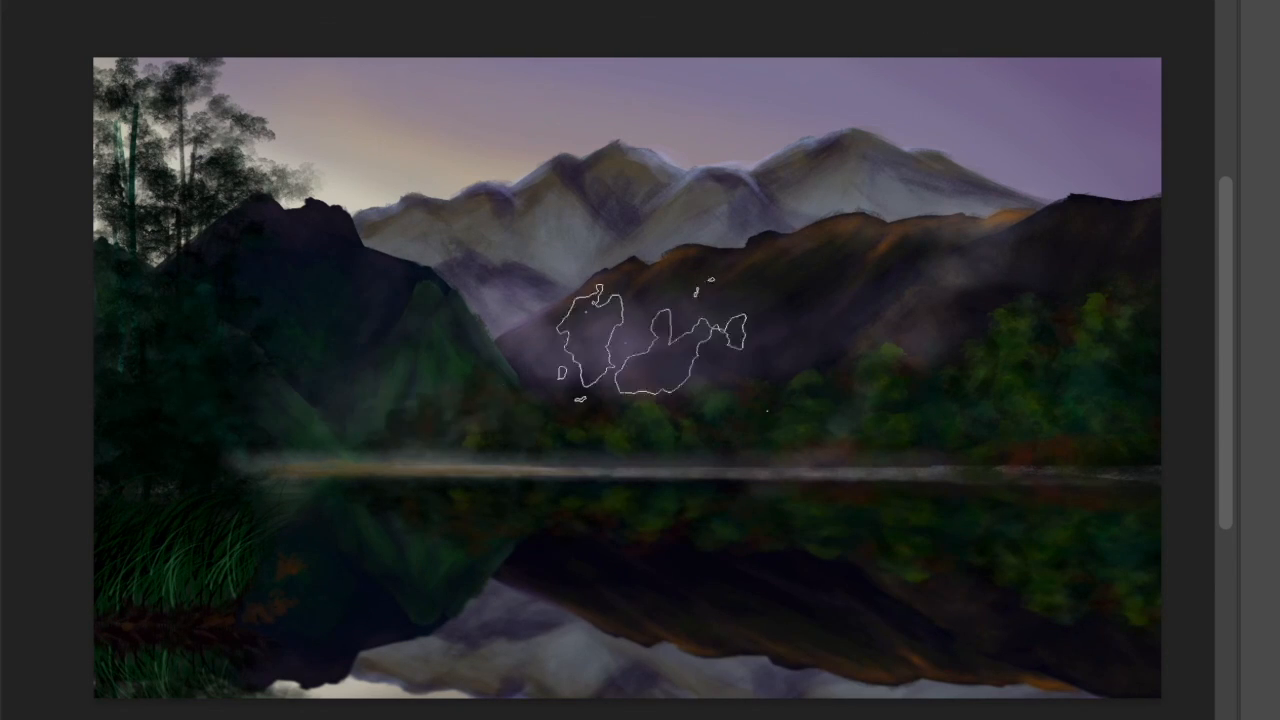
left_click_drag(568, 545, 820, 605)
left_click_drag(643, 586, 840, 665)
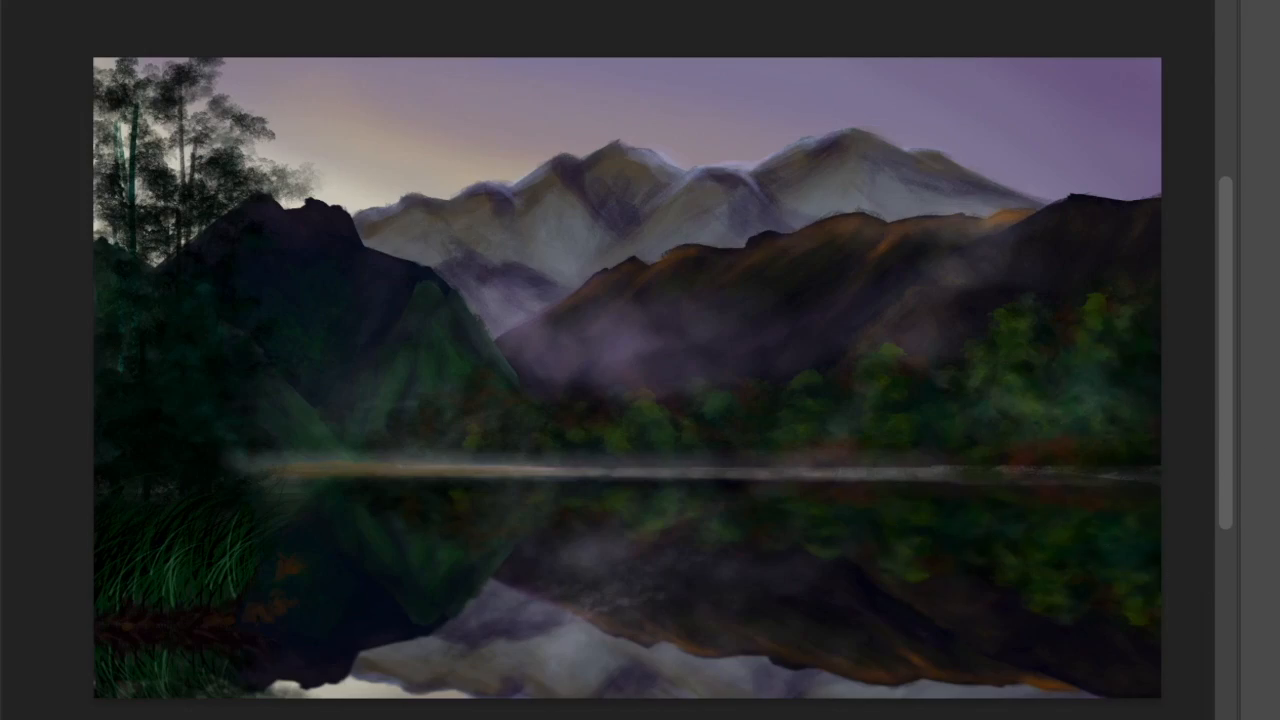